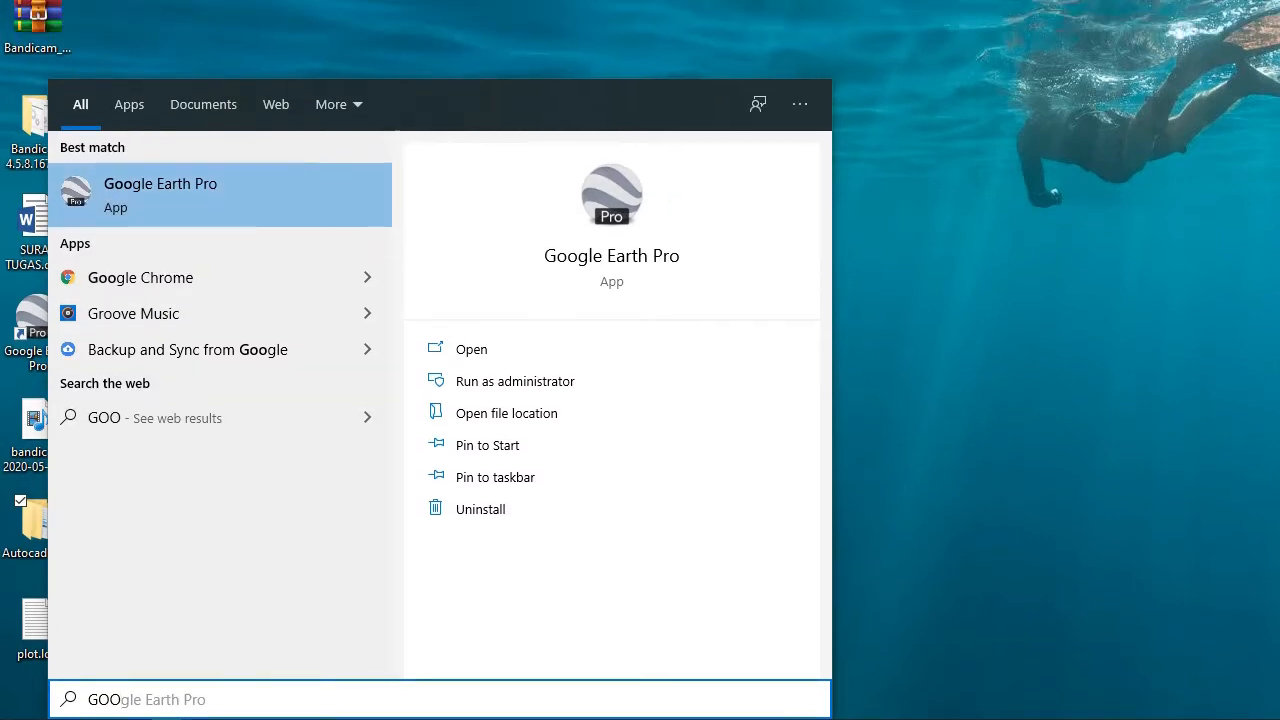
# Open Google Earth Pro and search for Denpasar.
pyautogui.press('Return')
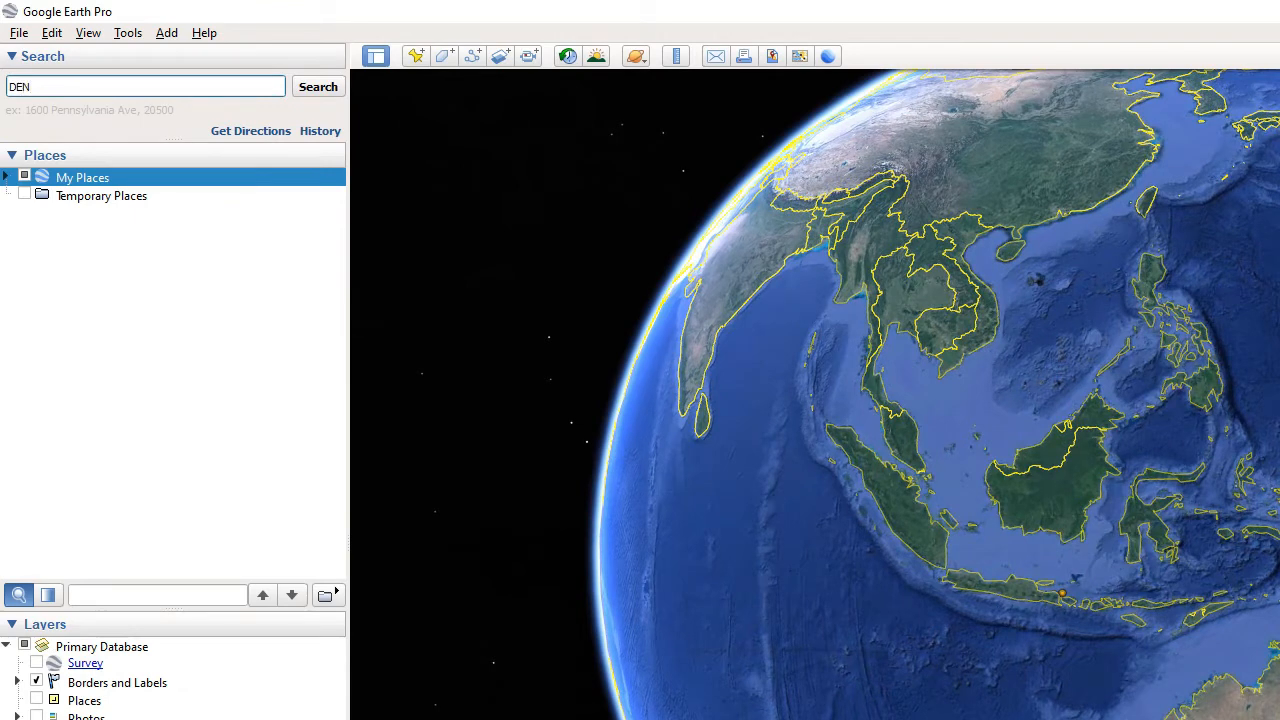
pyautogui.write('PASAR')
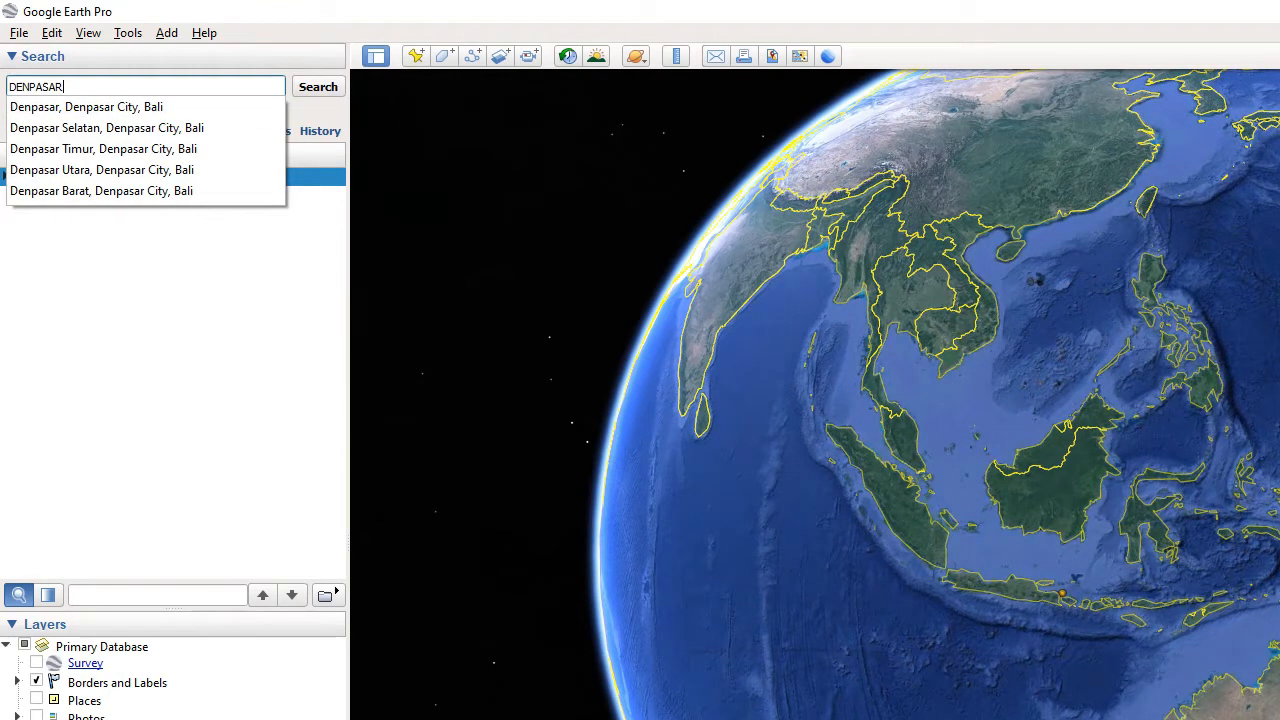
pyautogui.press('Return')
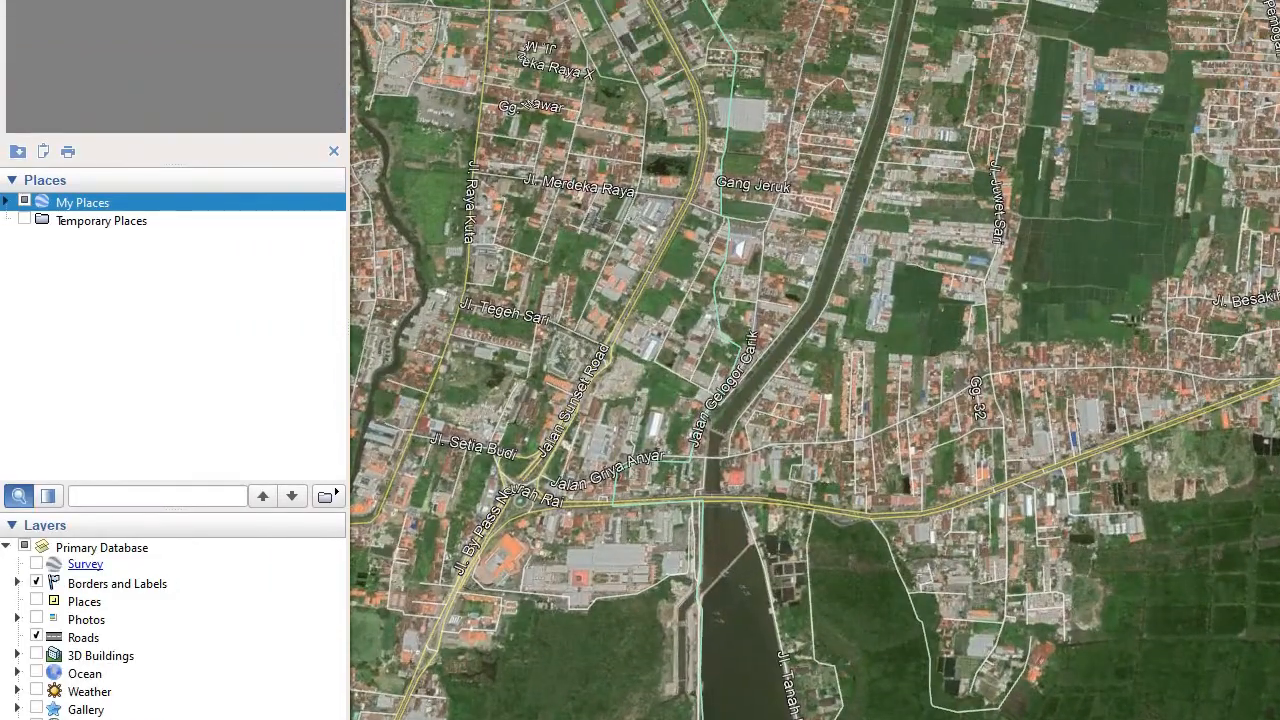
# Add a placemark on Jl. By Pass Ngurah Rai just east of the Jalan Sunset Road roundabout, at about 300172 m E, 9035436 m S.
pyautogui.hotkey('ctrl', 'shift', 'p')
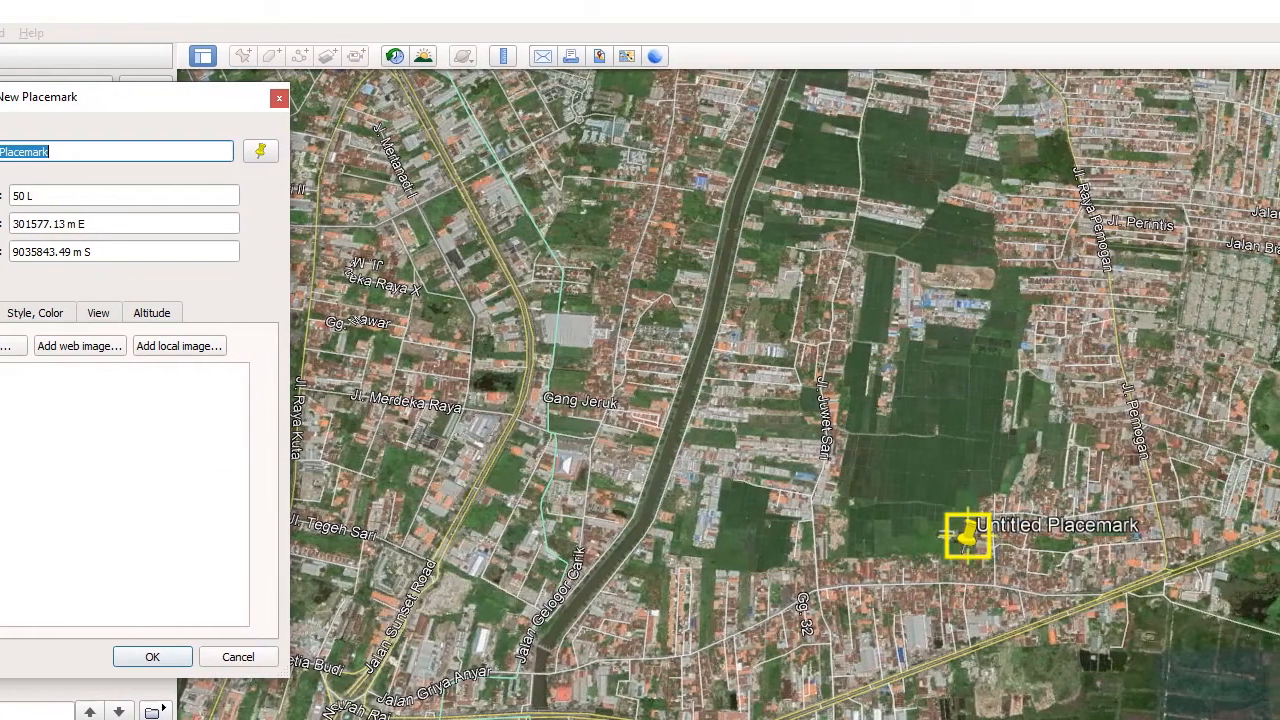
pyautogui.moveTo(967, 537); pyautogui.dragTo(440, 695)
pyautogui.moveTo(440, 521); pyautogui.dragTo(420, 521)
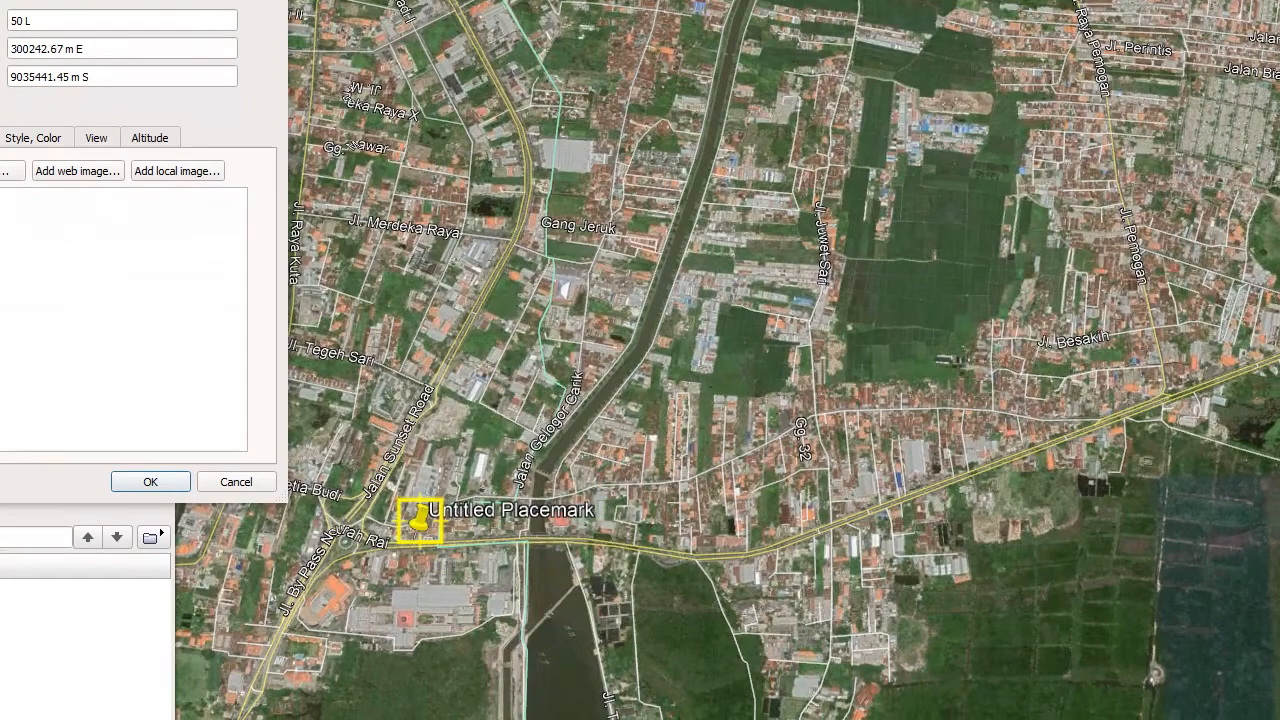
pyautogui.scroll(5, 420, 528)
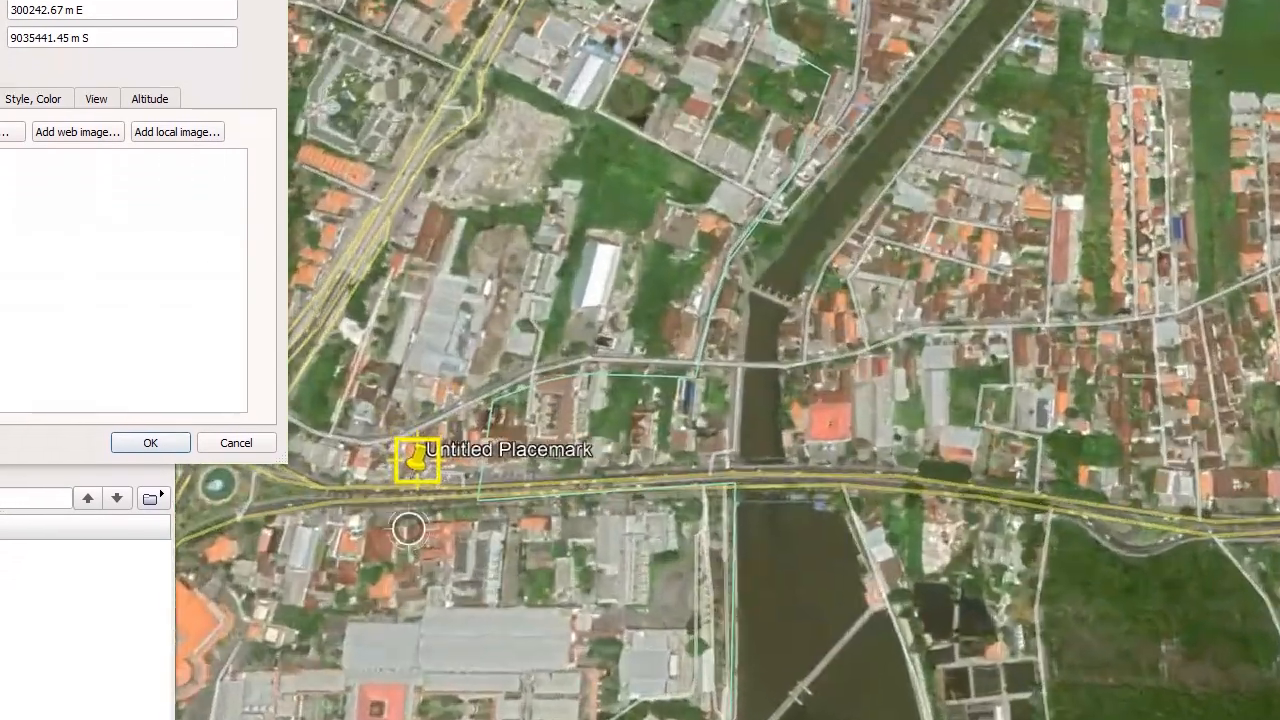
pyautogui.moveTo(408, 528); pyautogui.dragTo(685, 485)
pyautogui.scroll(3, 688, 462)
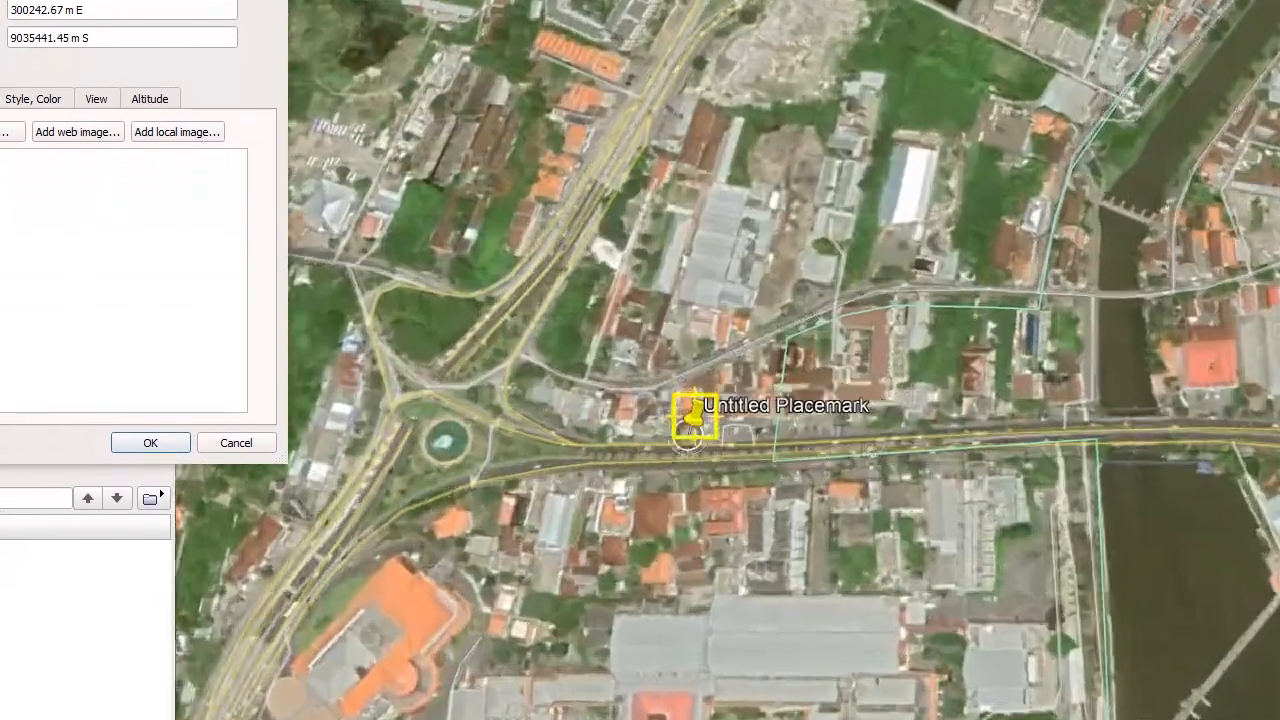
pyautogui.moveTo(698, 403); pyautogui.dragTo(582, 423)
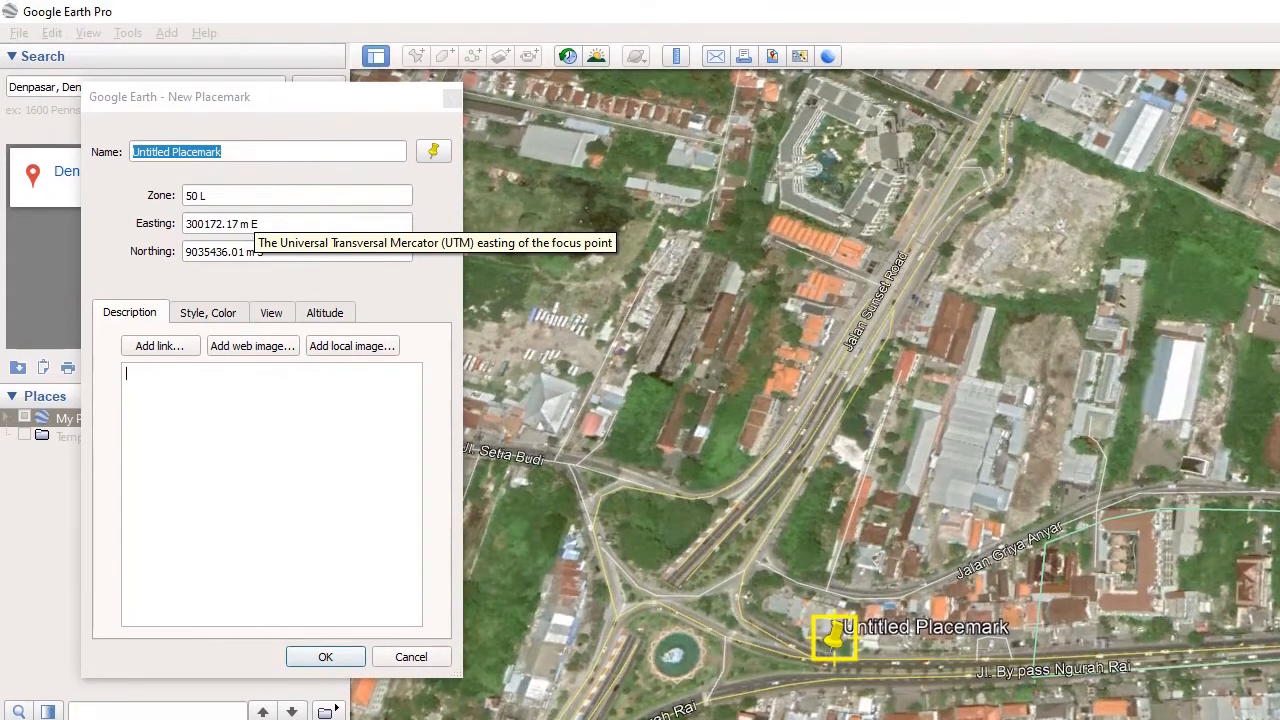
# Name the new placemark Awal and save it.
pyautogui.click(232, 152)
pyautogui.moveTo(212, 152); pyautogui.dragTo(132, 152)
pyautogui.write('al')
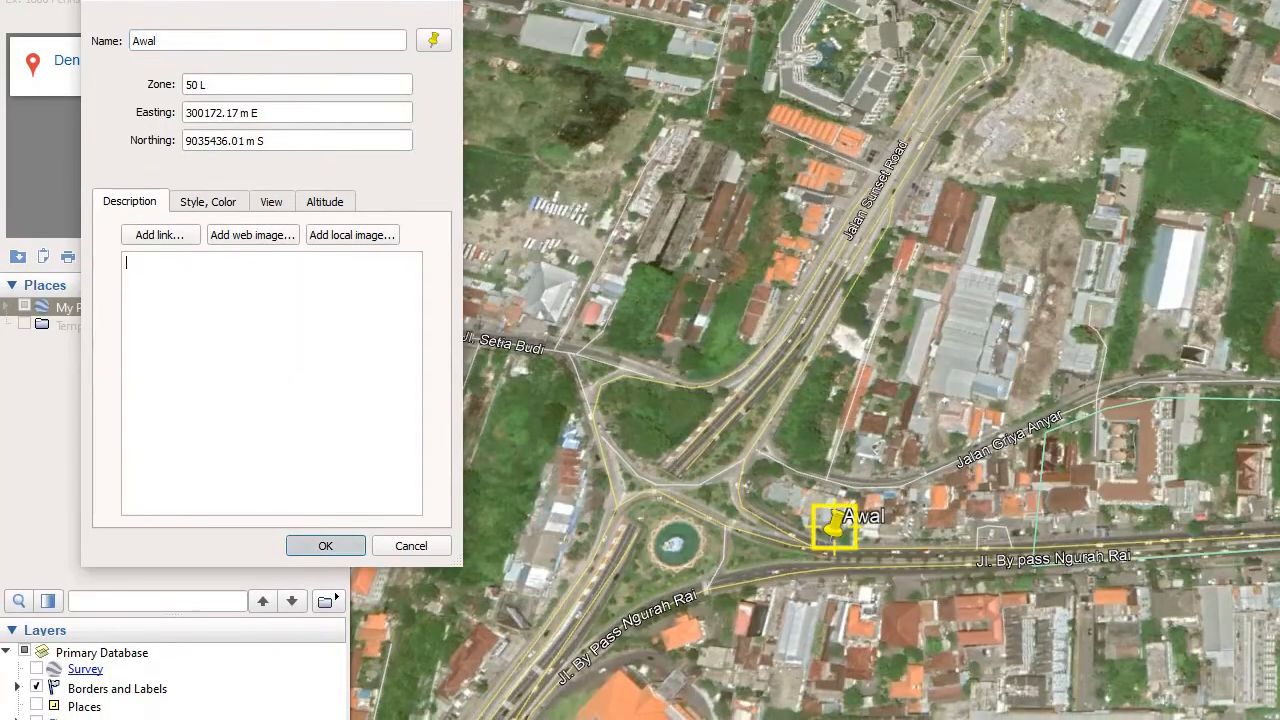
pyautogui.press('Return')
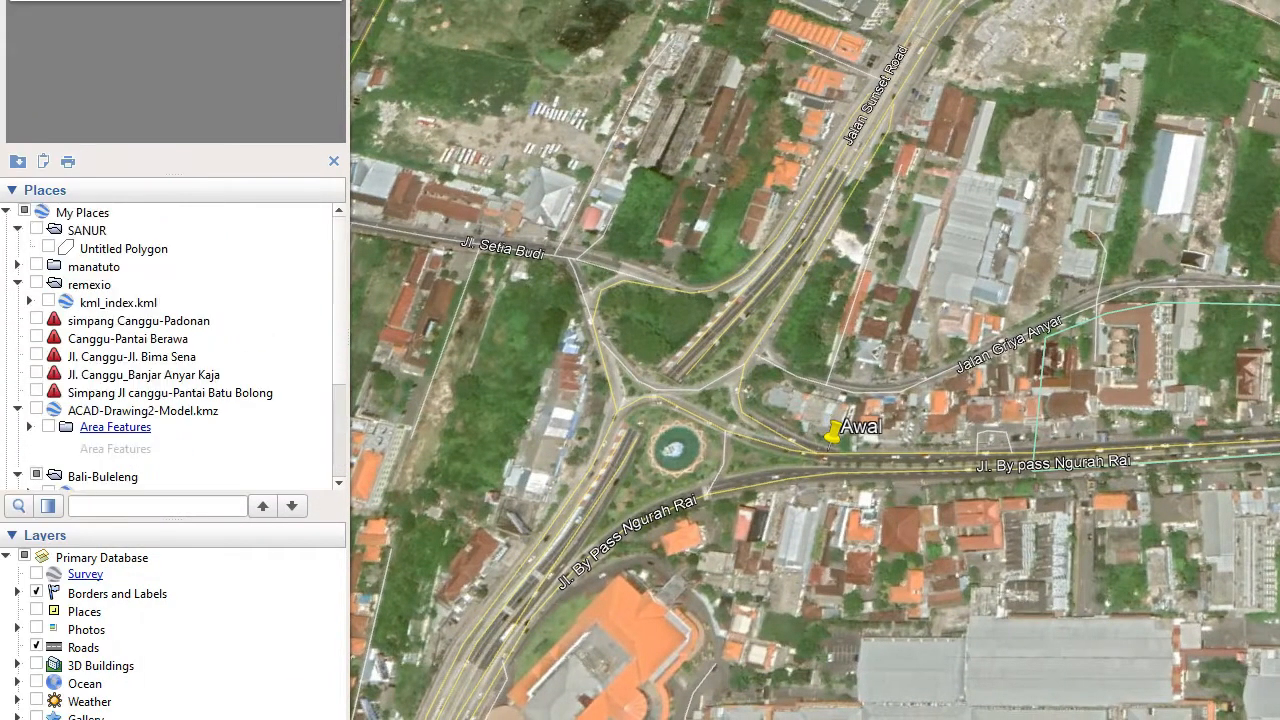
# Move the Awal placemark from My Places into Temporary Places and collapse My Places.
pyautogui.click(6, 211)
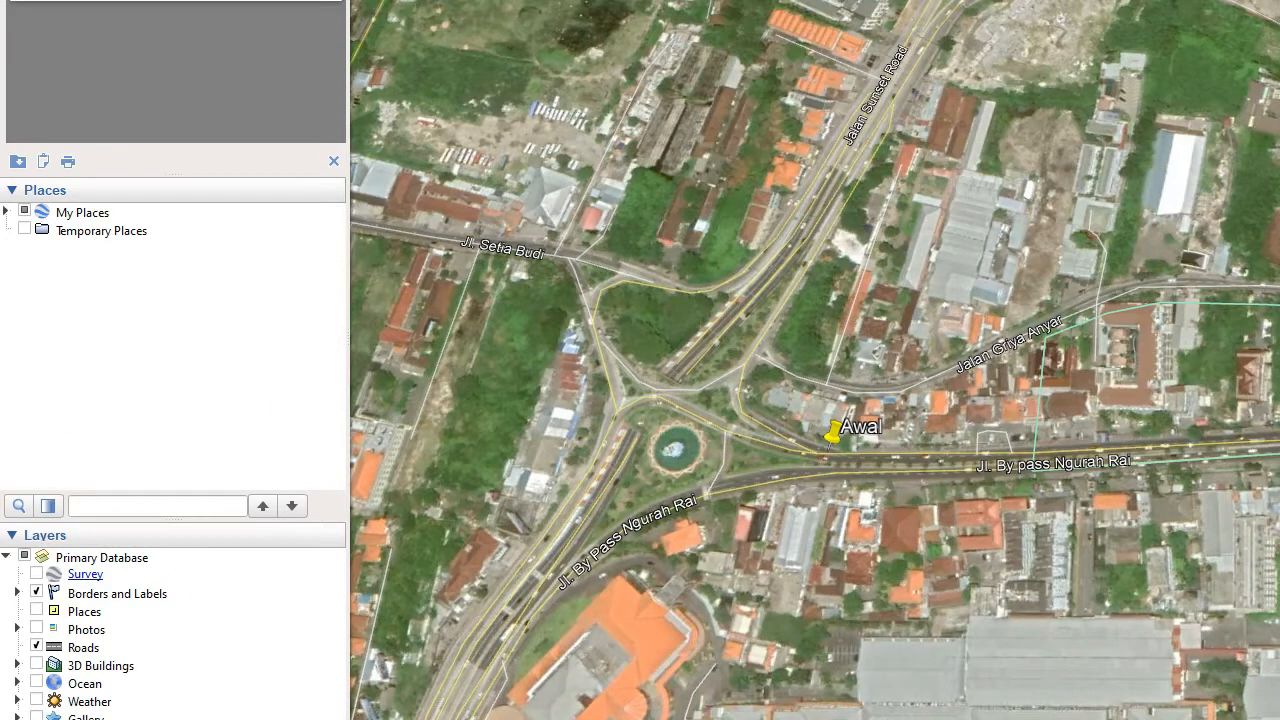
pyautogui.click(6, 211)
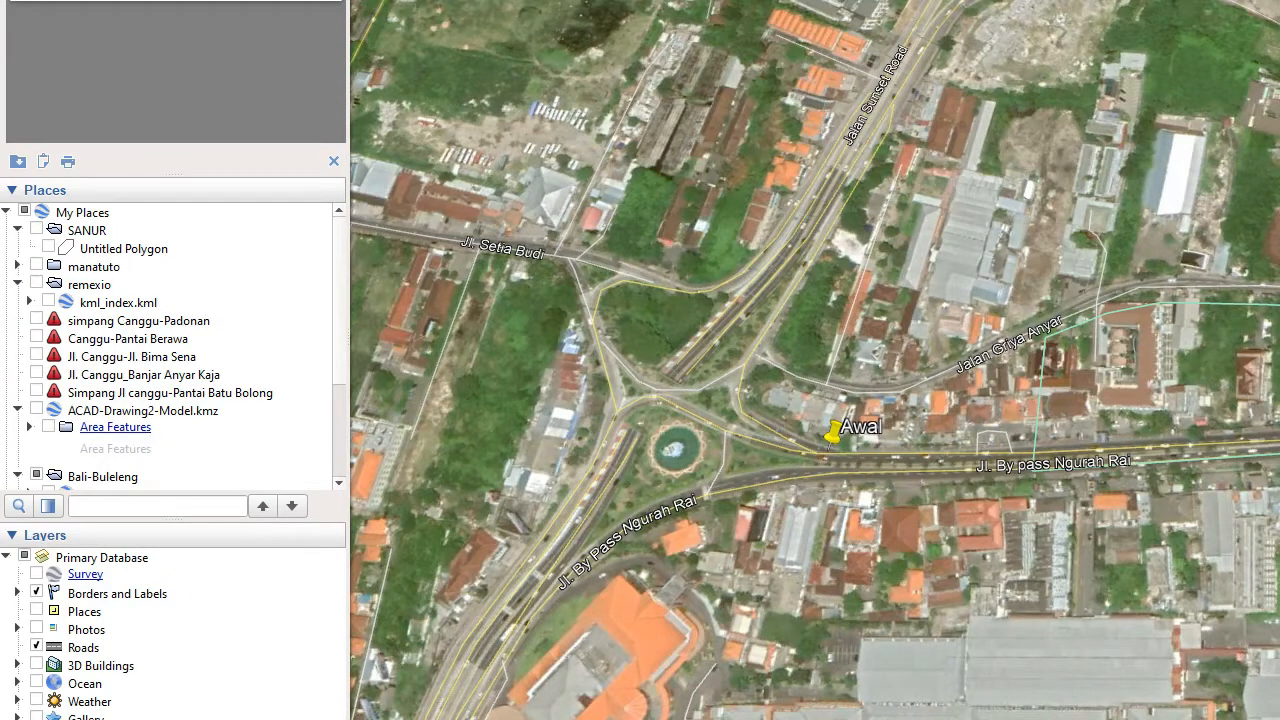
pyautogui.scroll(-1, 175, 345)
pyautogui.scroll(-2, 175, 345)
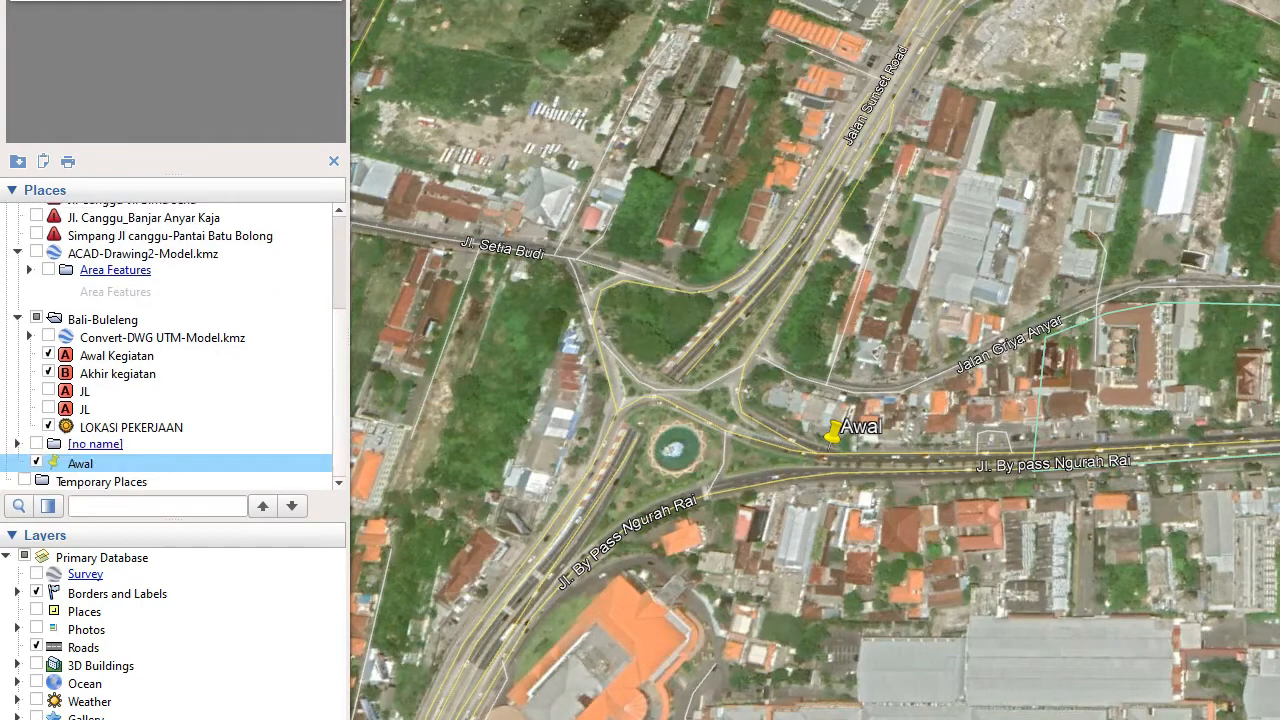
pyautogui.moveTo(80, 463); pyautogui.dragTo(100, 482)
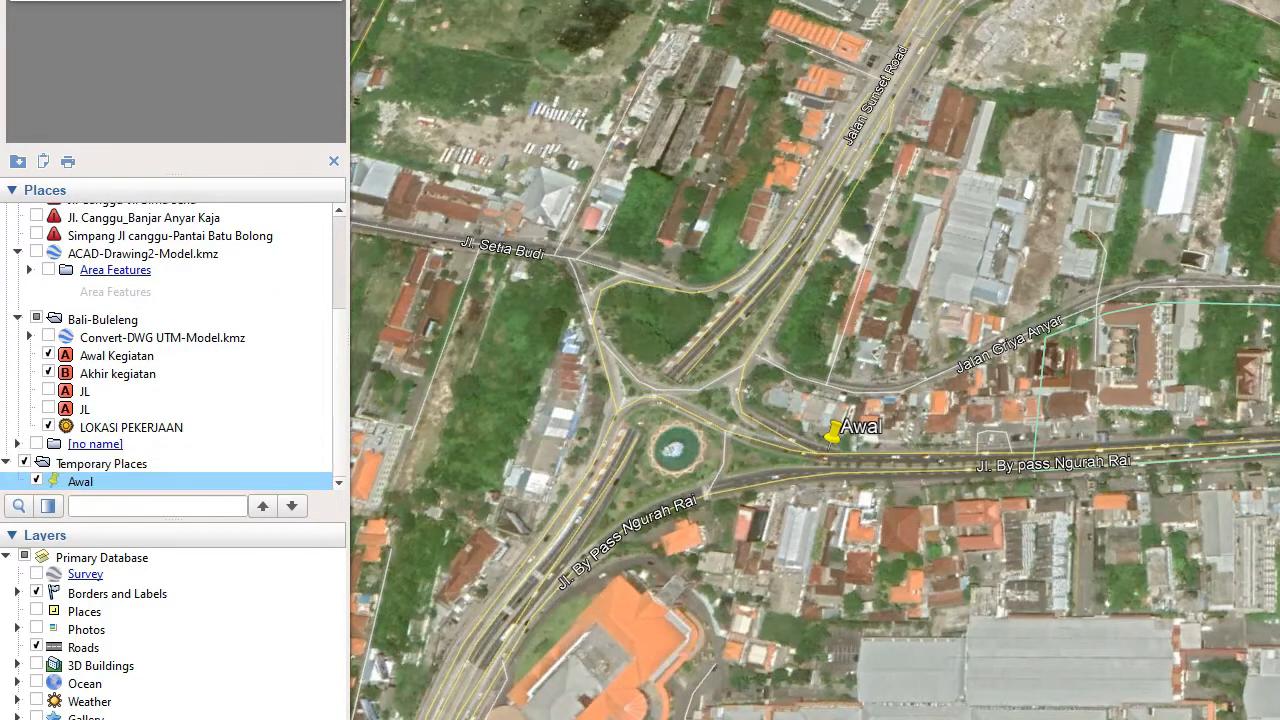
pyautogui.click(101, 463)
pyautogui.scroll(3, 175, 345)
pyautogui.click(6, 212)
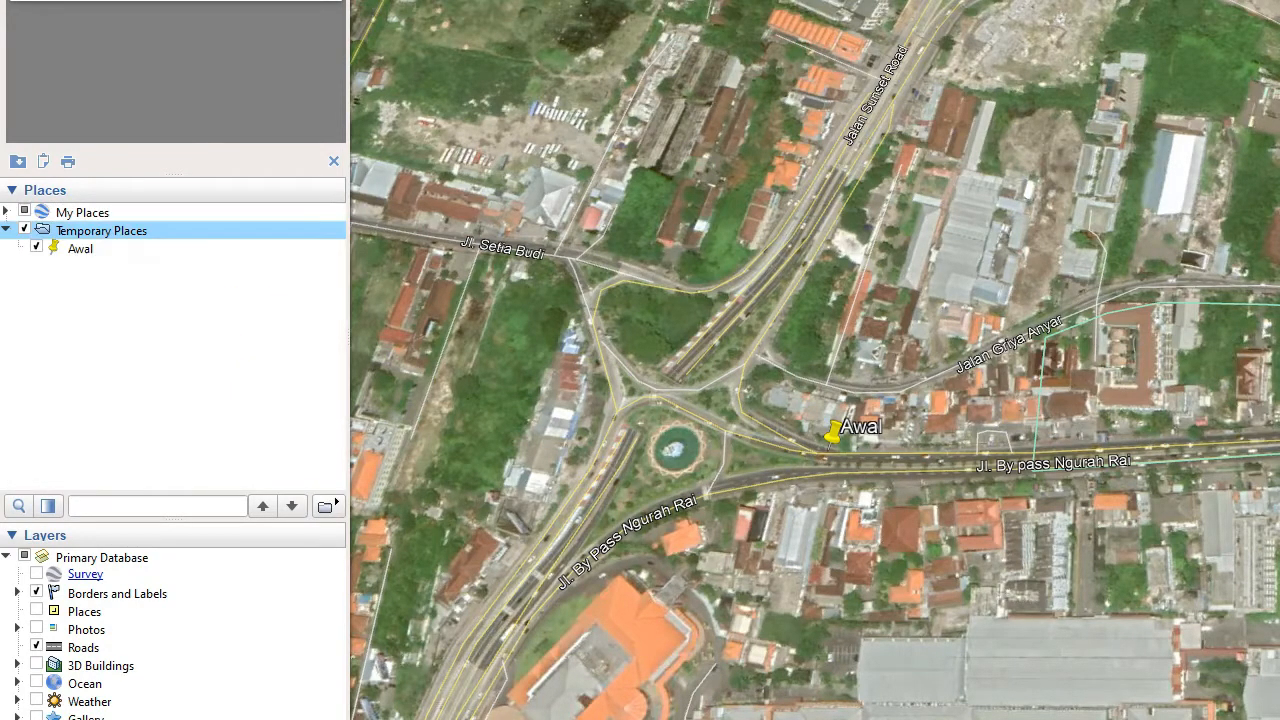
# Add a placemark named Akhir on the eastern, northbound stretch of Jl. By Pass Ngurah Rai, at about 308419 m E, 9037735 m S.
pyautogui.click(80, 249)
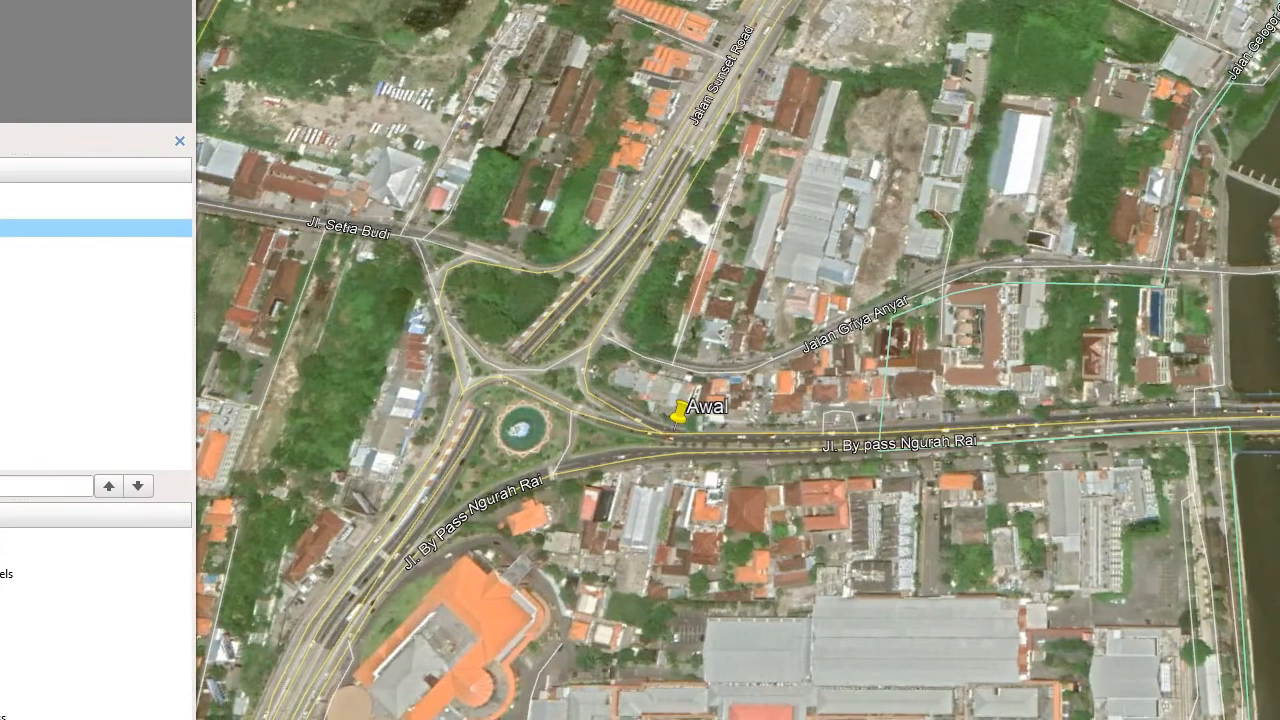
pyautogui.scroll(-5, 888, 449)
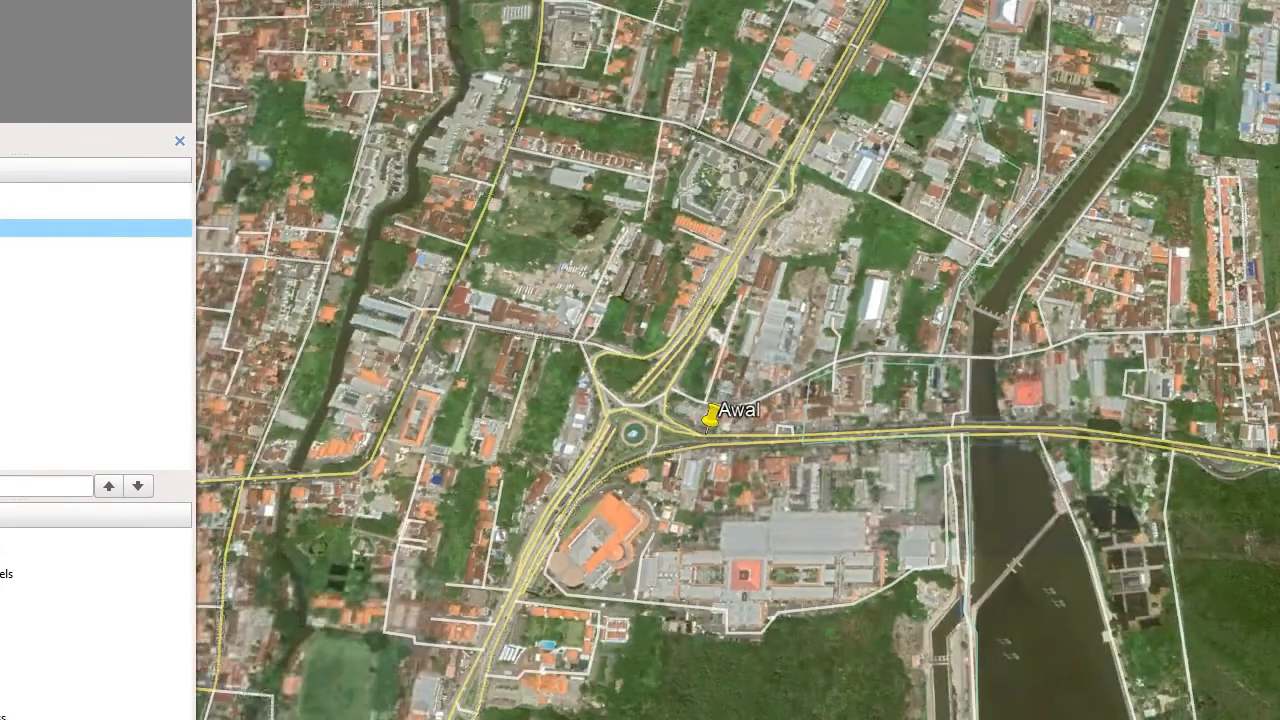
pyautogui.moveTo(1110, 340); pyautogui.dragTo(222, 582)
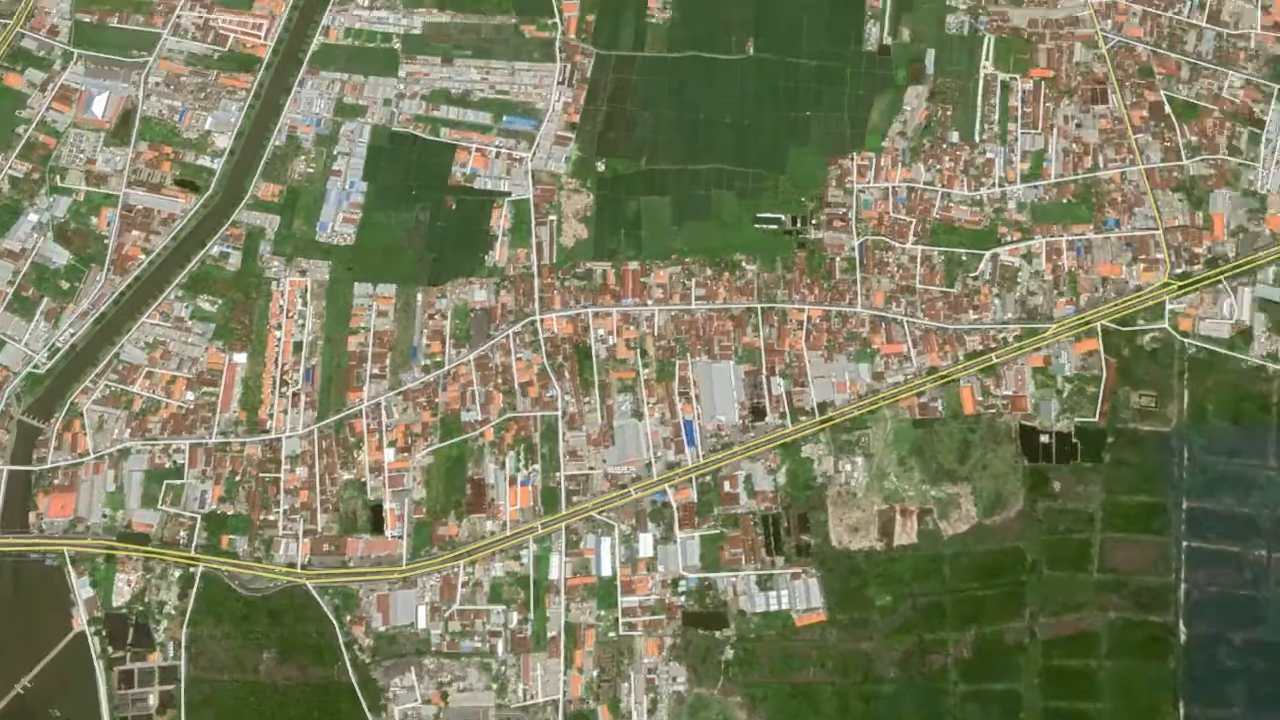
pyautogui.moveTo(1110, 400); pyautogui.dragTo(415, 417)
pyautogui.moveTo(757, 440); pyautogui.dragTo(189, 649)
pyautogui.moveTo(900, 450); pyautogui.dragTo(332, 602)
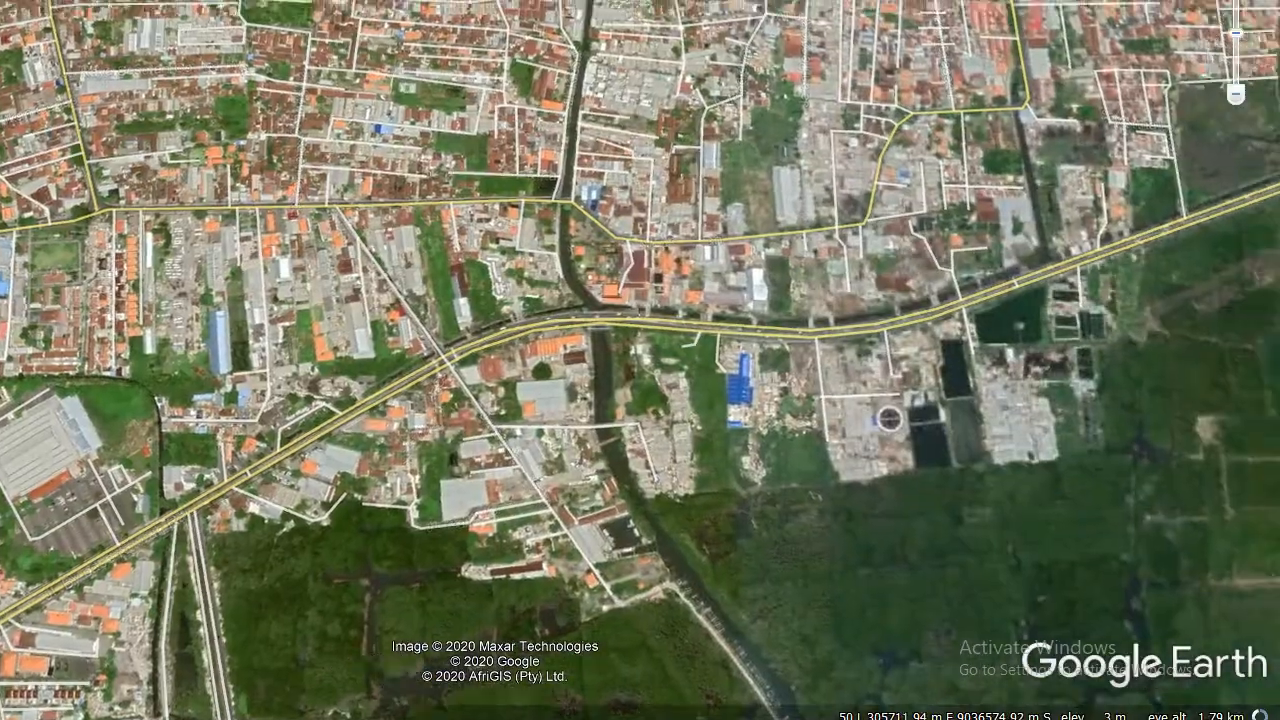
pyautogui.moveTo(1149, 291); pyautogui.dragTo(686, 403)
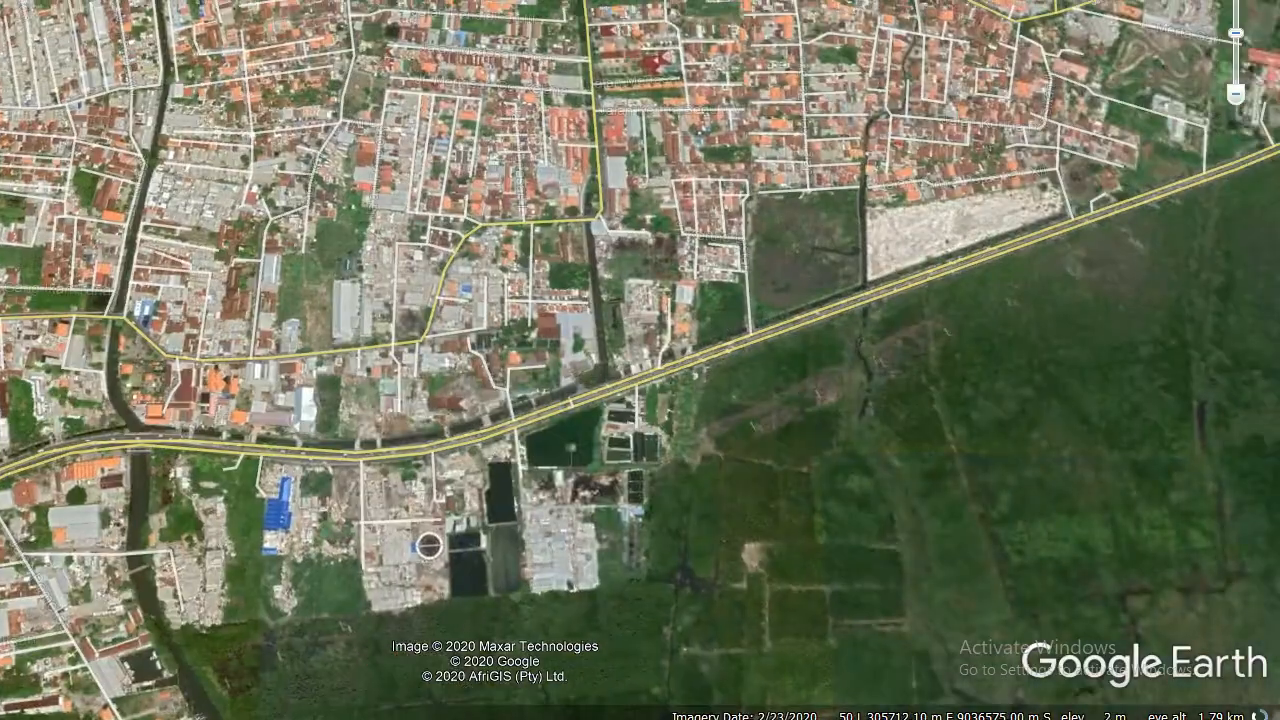
pyautogui.scroll(-3, 686, 403)
pyautogui.moveTo(986, 338); pyautogui.dragTo(549, 484)
pyautogui.scroll(-1, 549, 484)
pyautogui.scroll(-2, 549, 484)
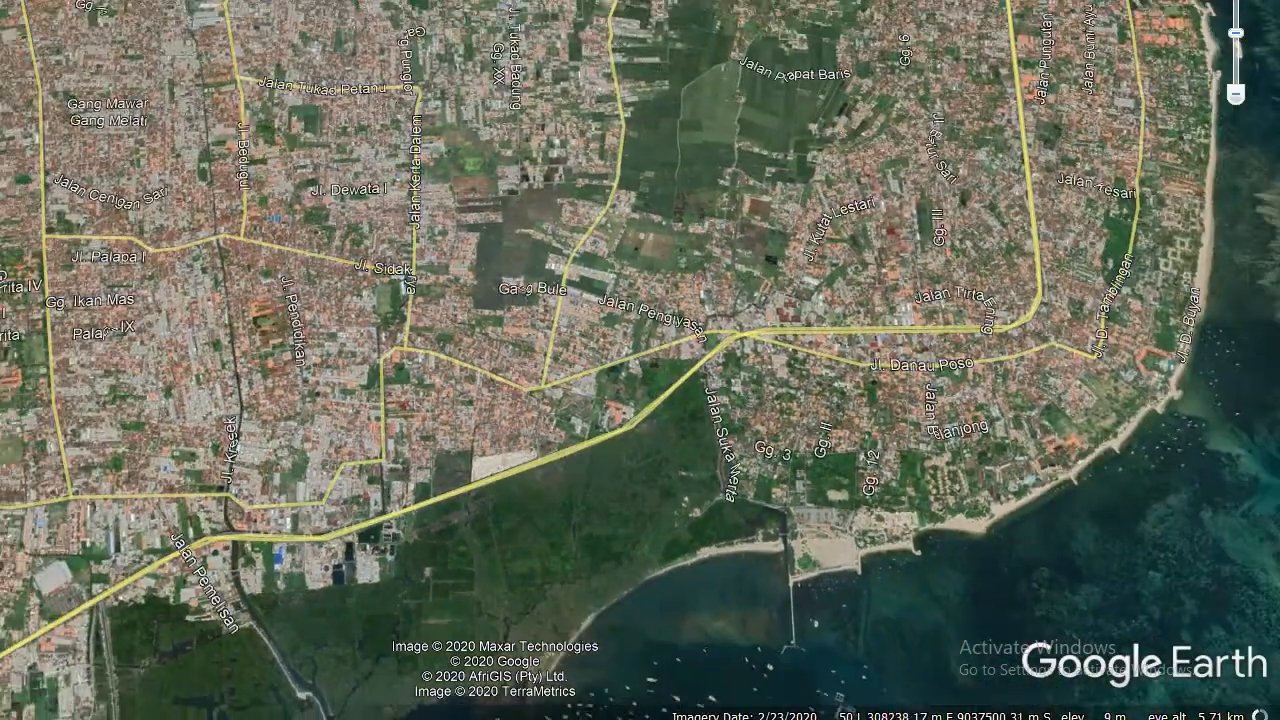
pyautogui.scroll(5, 1071, 286)
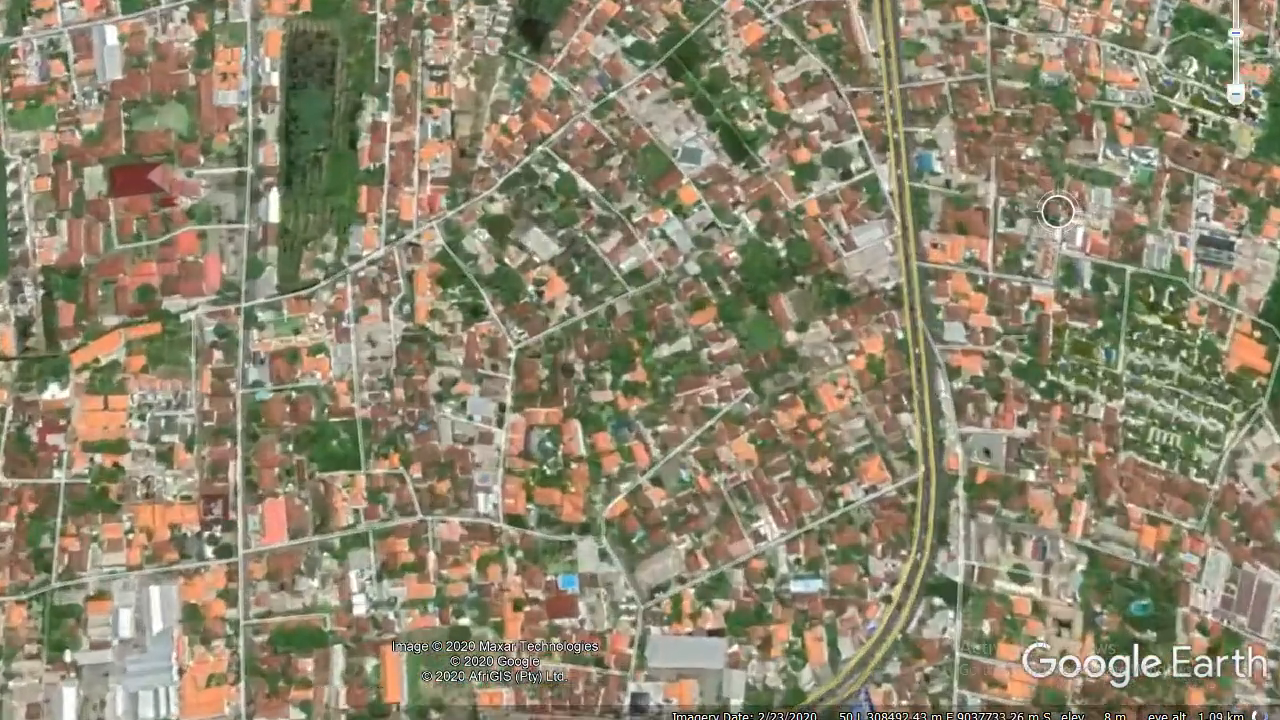
pyautogui.scroll(1, 1057, 211)
pyautogui.moveTo(1057, 211); pyautogui.dragTo(920, 237)
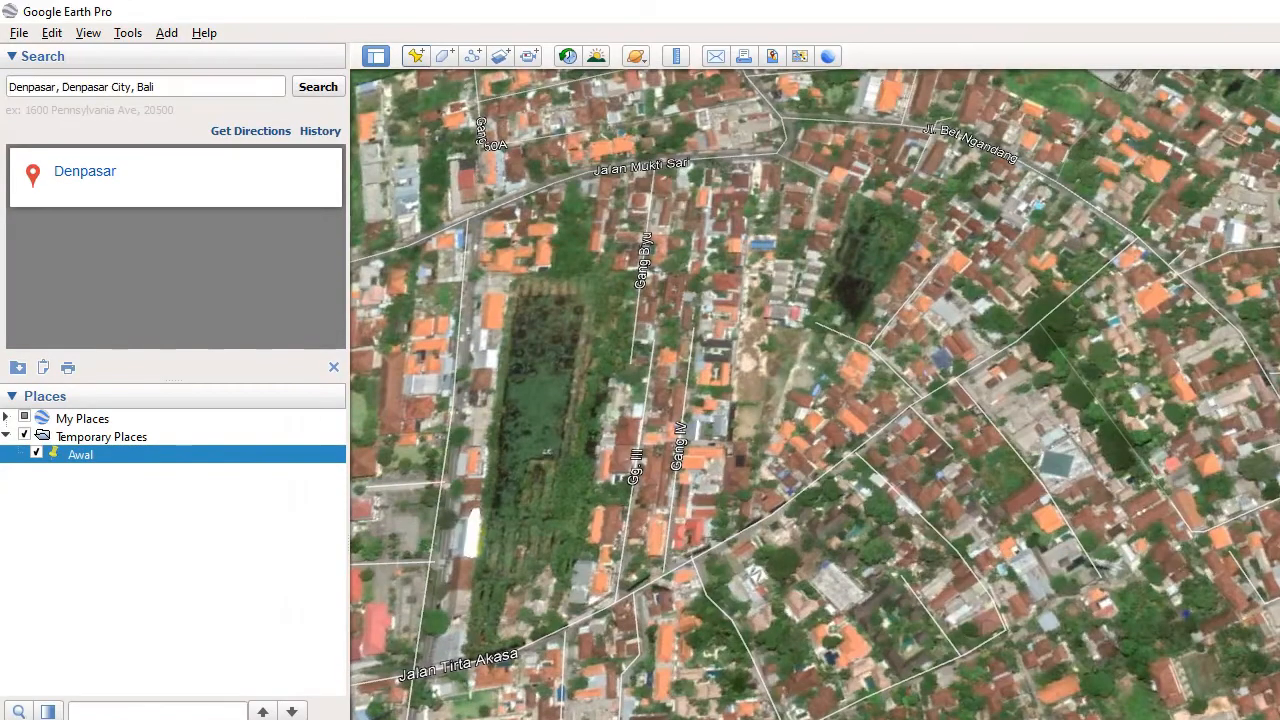
pyautogui.click(416, 56)
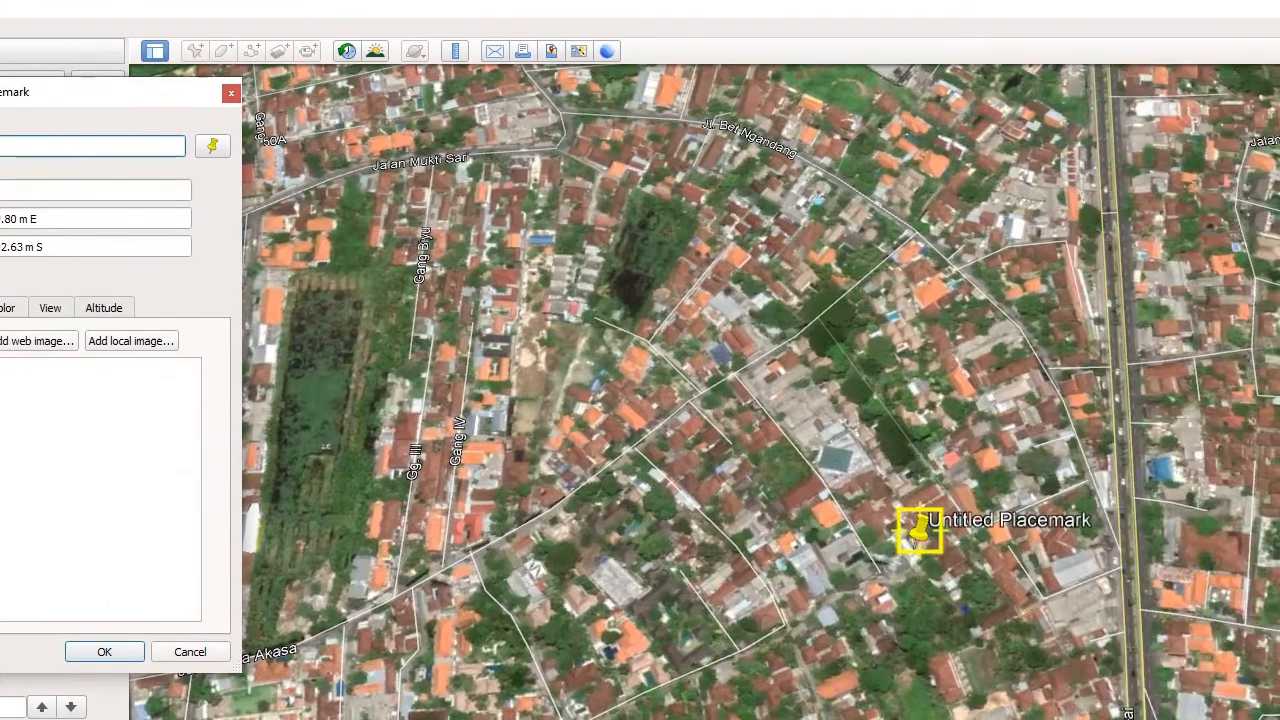
pyautogui.moveTo(1140, 535); pyautogui.dragTo(1279, 614)
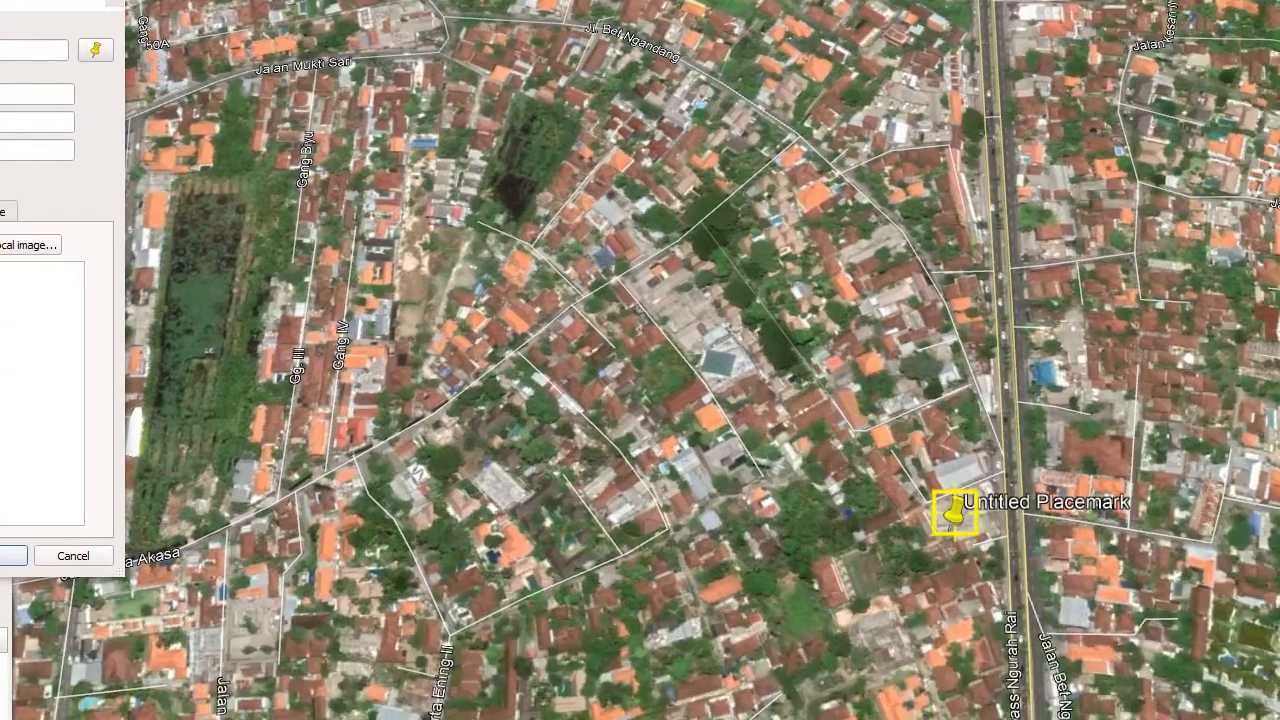
pyautogui.moveTo(952, 515); pyautogui.dragTo(1009, 553)
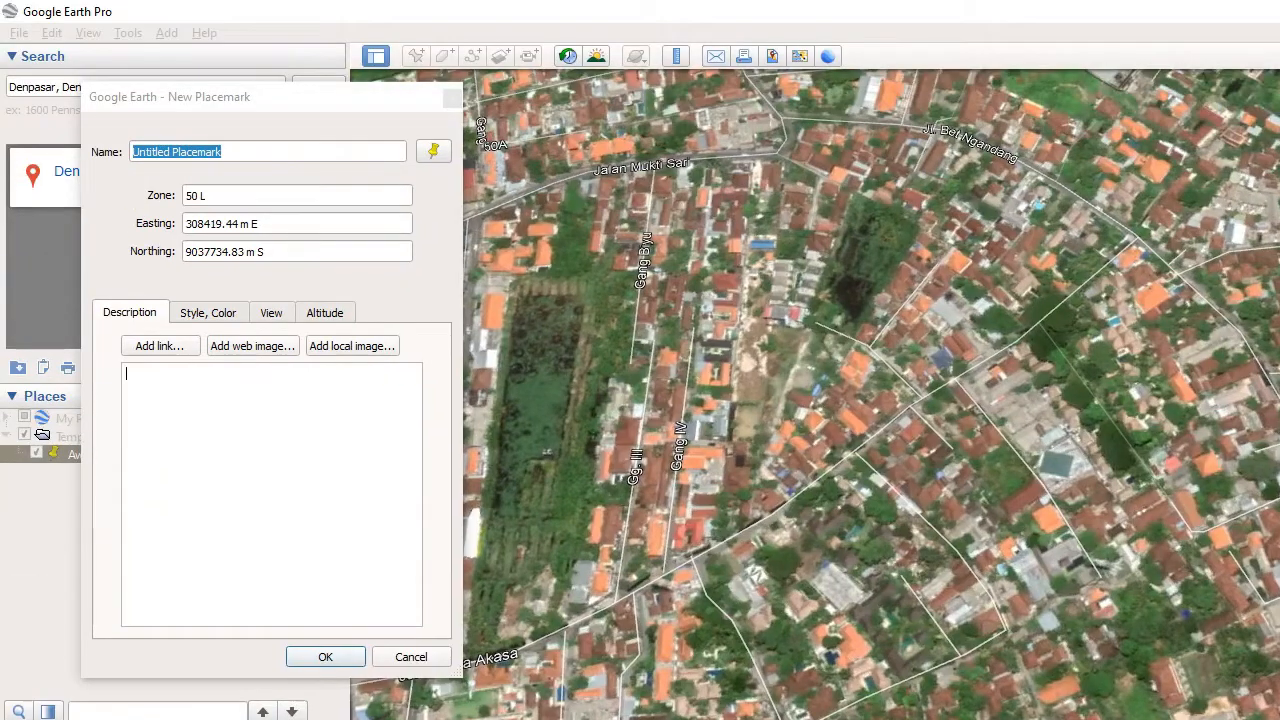
pyautogui.click(222, 152)
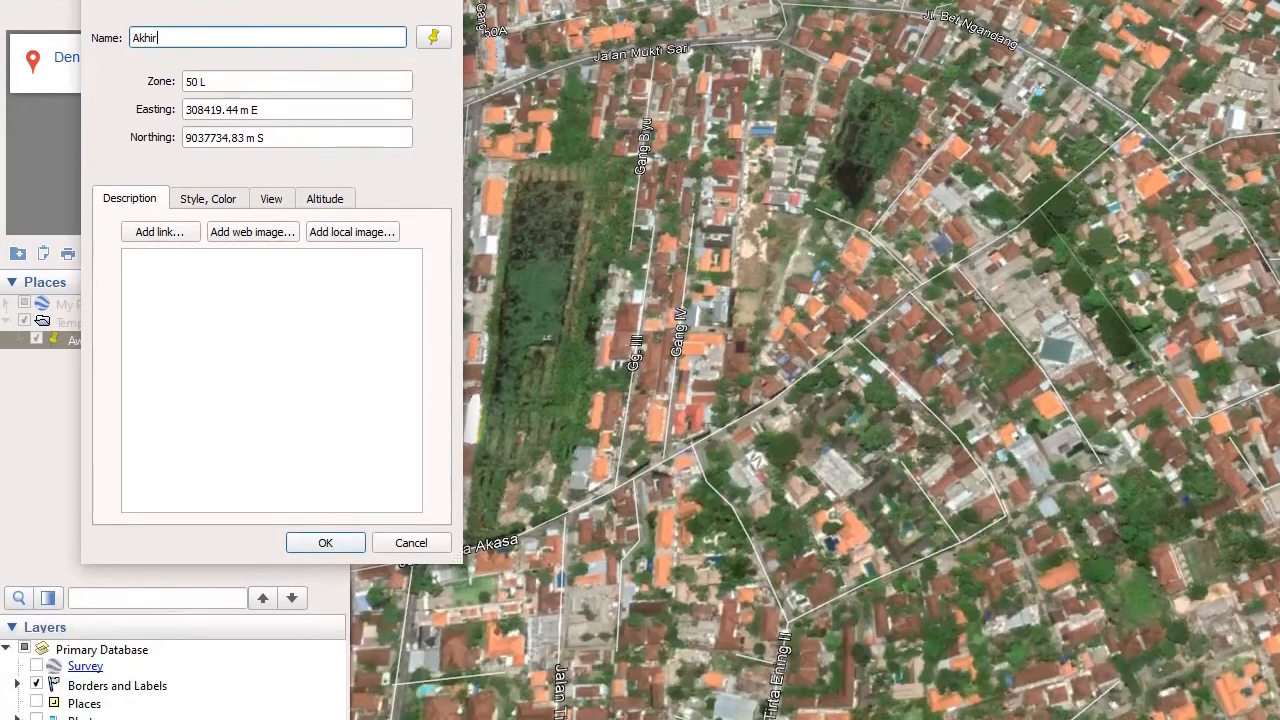
pyautogui.press('Return')
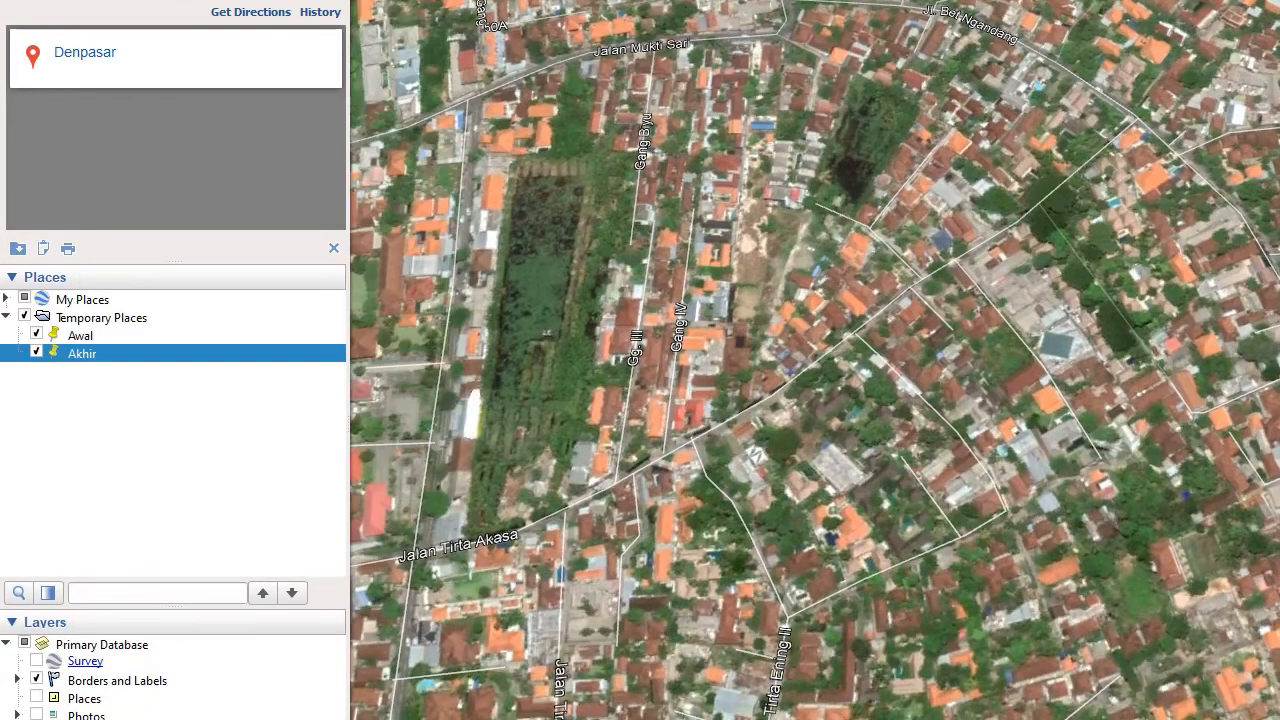
# Examine the Jl. By Pass Ngurah Rai route between the Akhir and Awal placemarks in an overview of southern Denpasar.
pyautogui.scroll(-2, 926, 433)
pyautogui.scroll(-5, 926, 433)
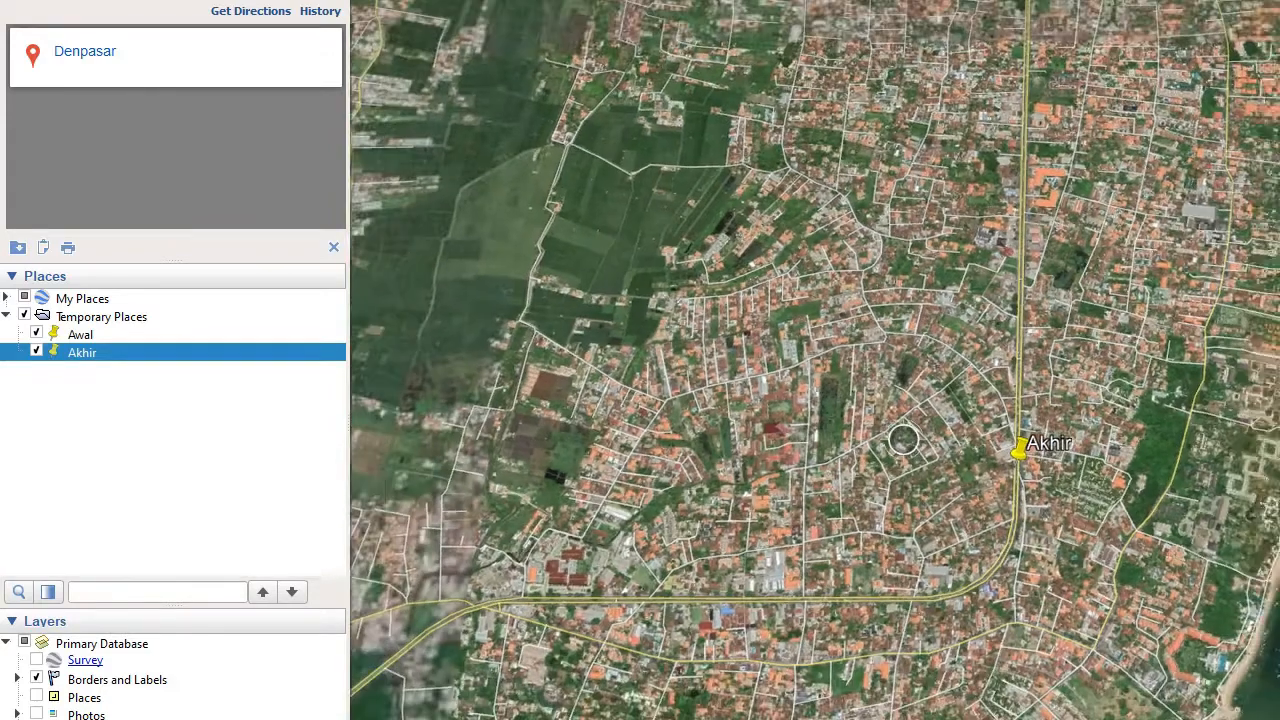
pyautogui.moveTo(903, 439); pyautogui.dragTo(1056, 390)
pyautogui.scroll(-3, 951, 377)
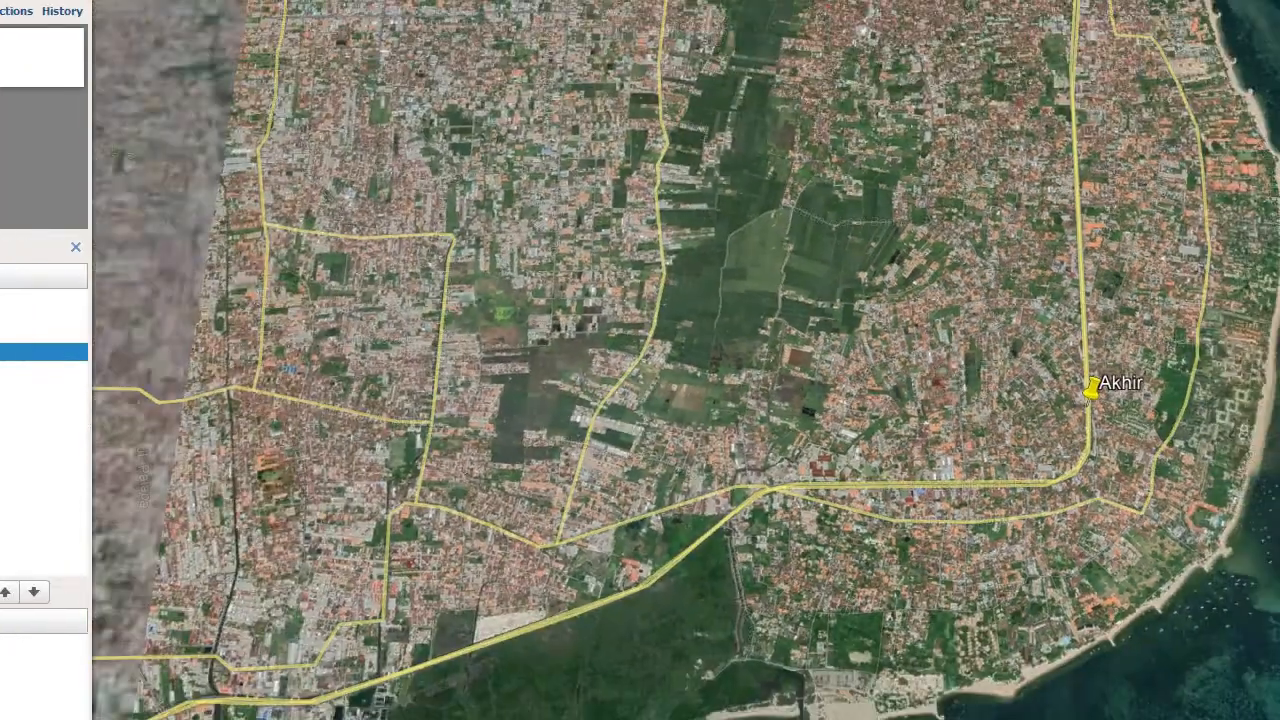
pyautogui.moveTo(742, 390); pyautogui.dragTo(920, 366)
pyautogui.scroll(-2, 920, 366)
pyautogui.scroll(-1, 920, 366)
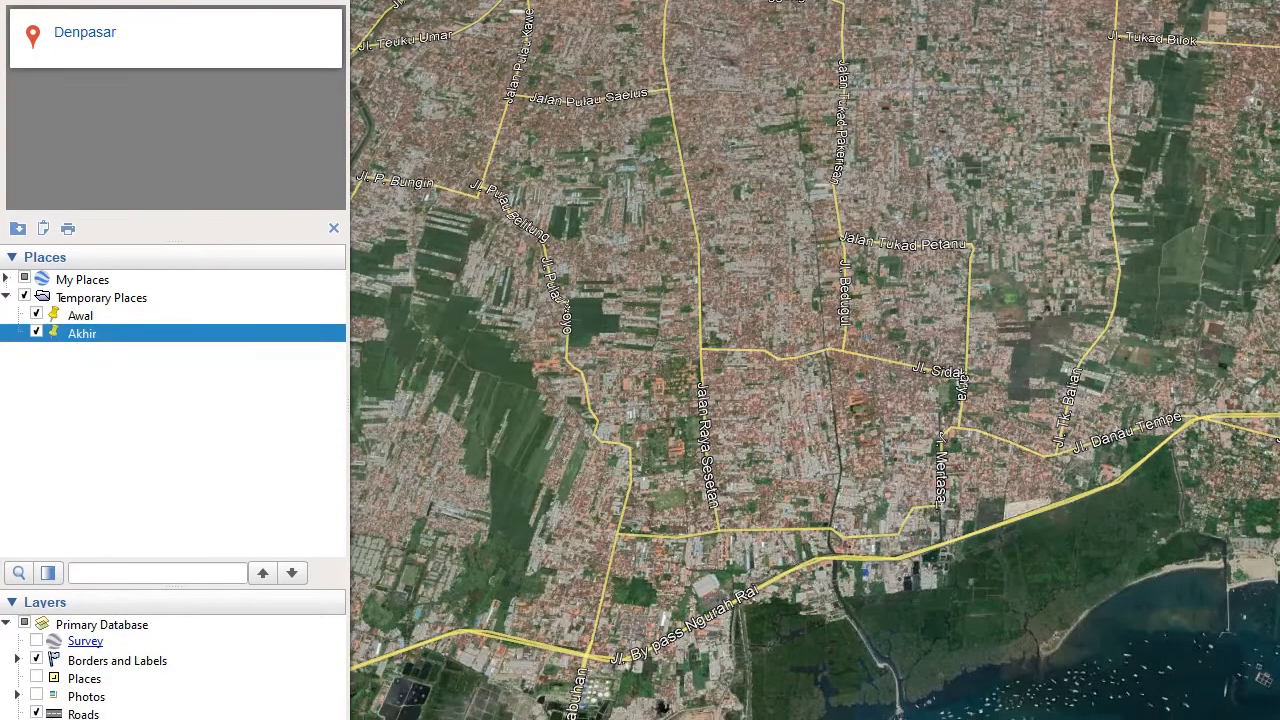
pyautogui.scroll(3, 991, 423)
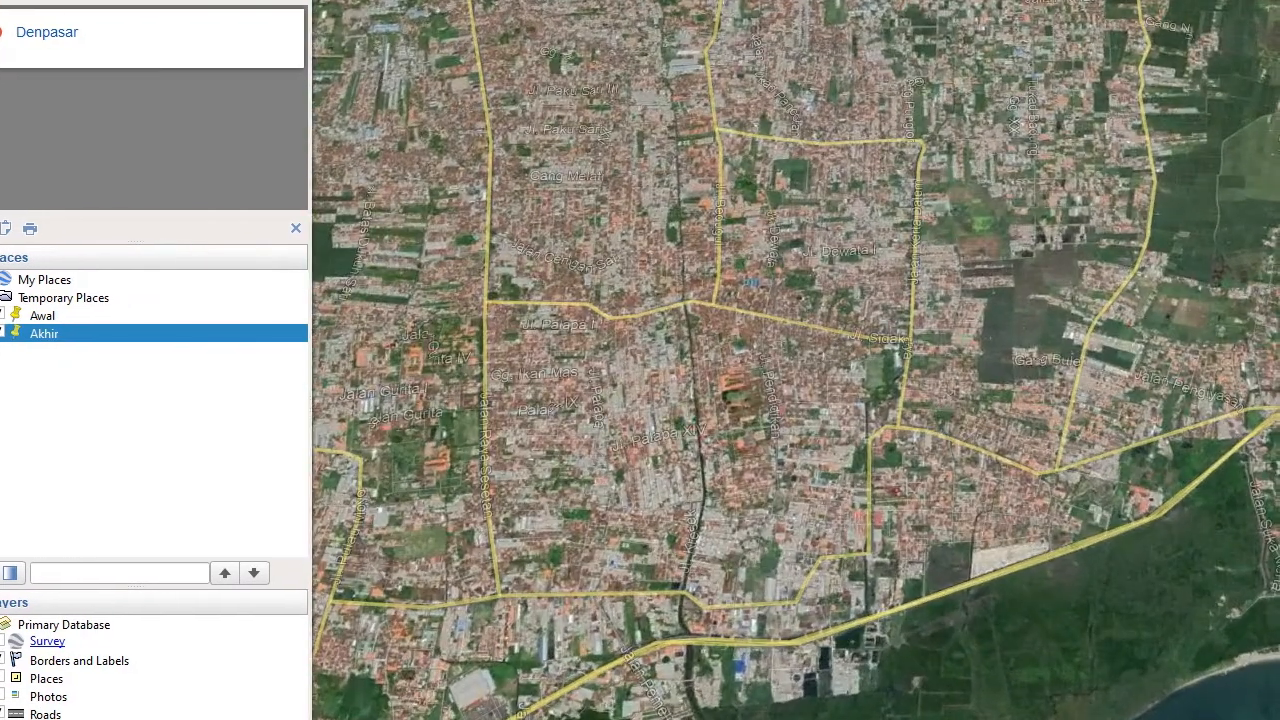
pyautogui.moveTo(991, 423); pyautogui.dragTo(1187, 225)
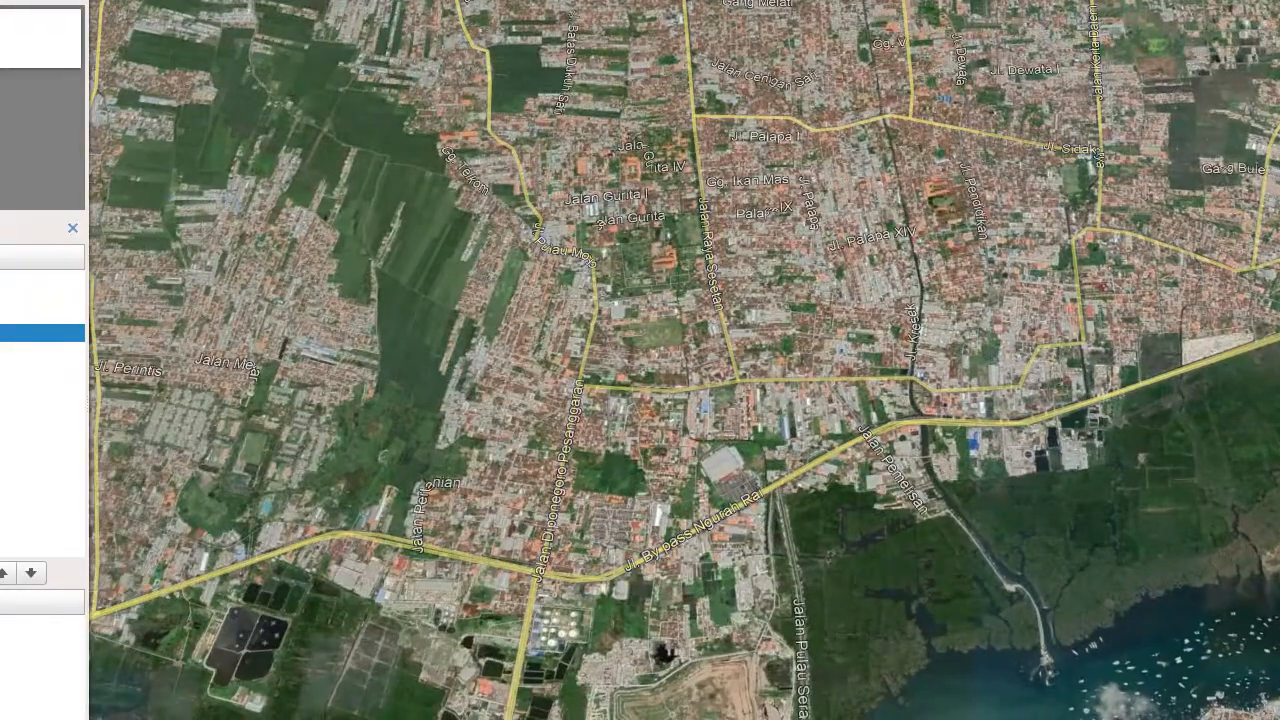
pyautogui.scroll(-5, 785, 405)
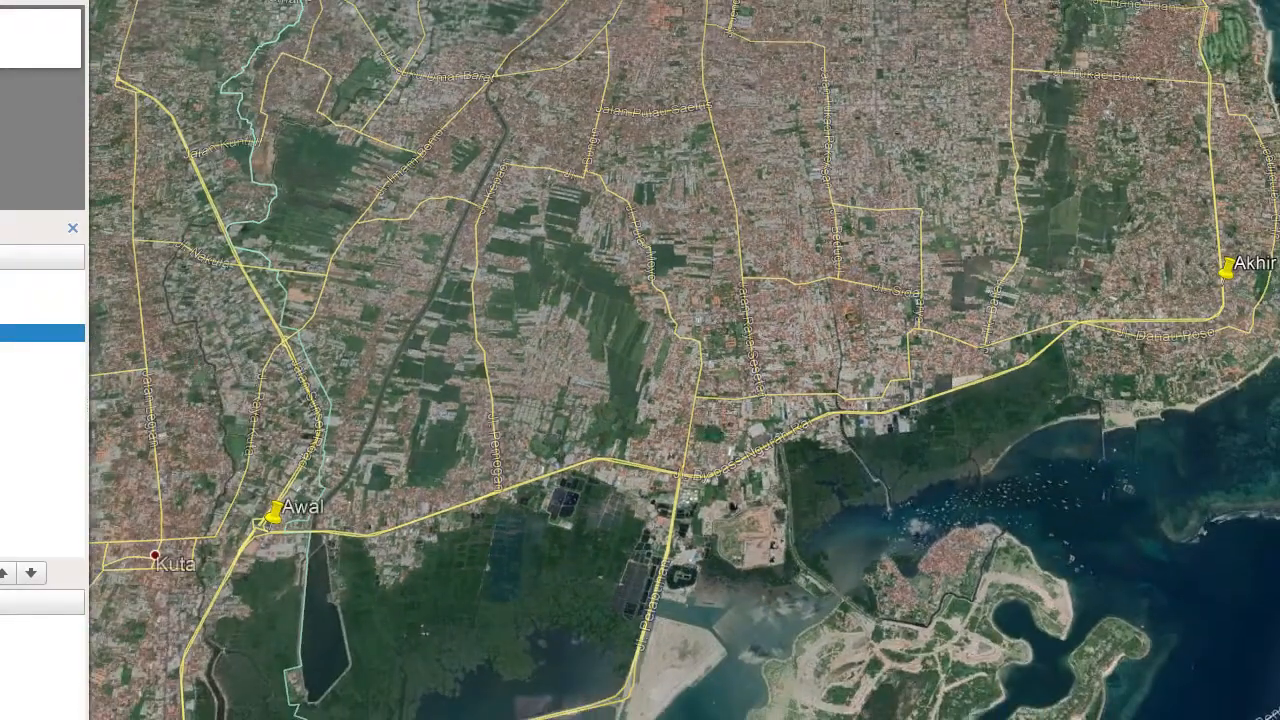
pyautogui.scroll(-3, 570, 432)
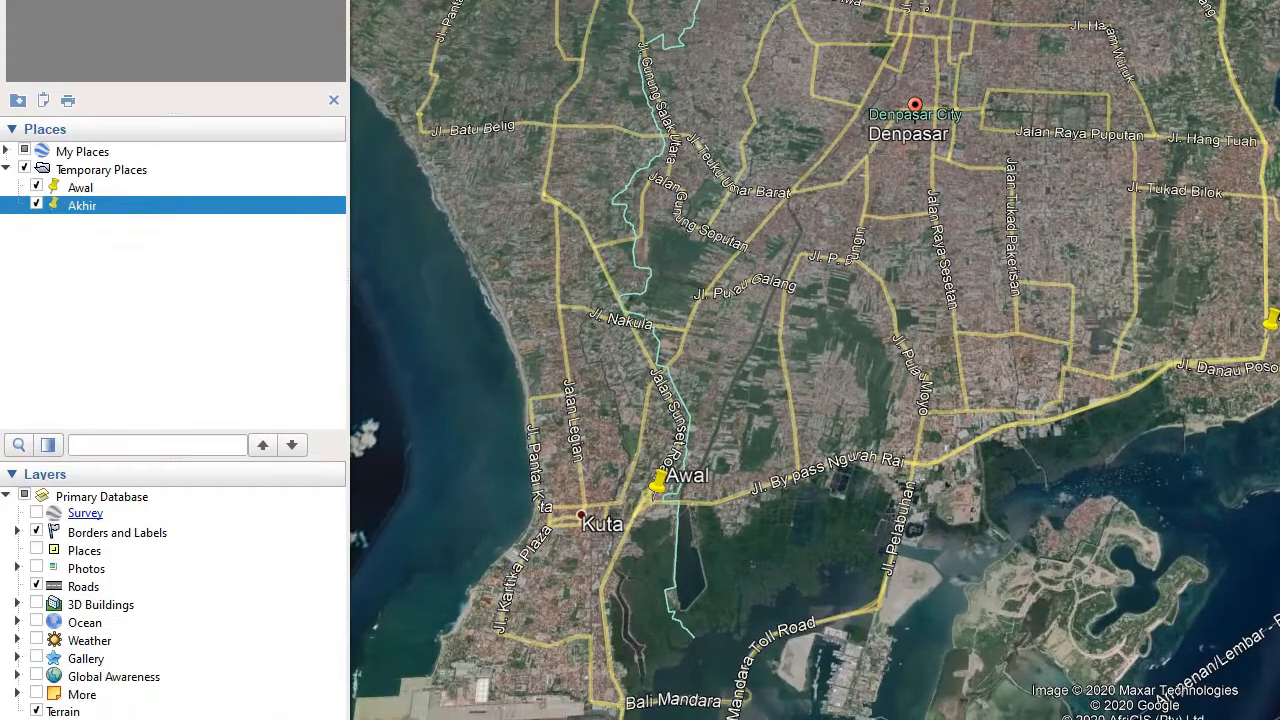
# Turn off the Borders and Labels and Roads layers, leaving the Awal and Akhir placemarks on the bare imagery.
pyautogui.click(36, 532)
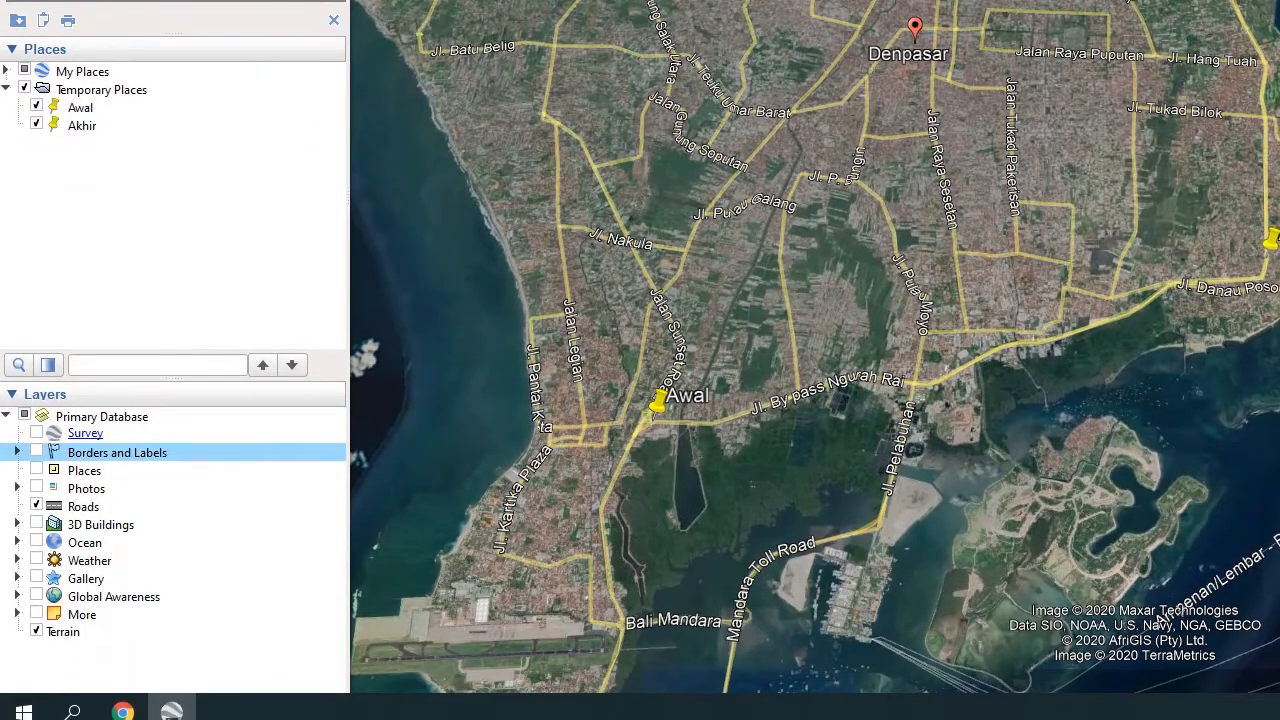
pyautogui.click(36, 504)
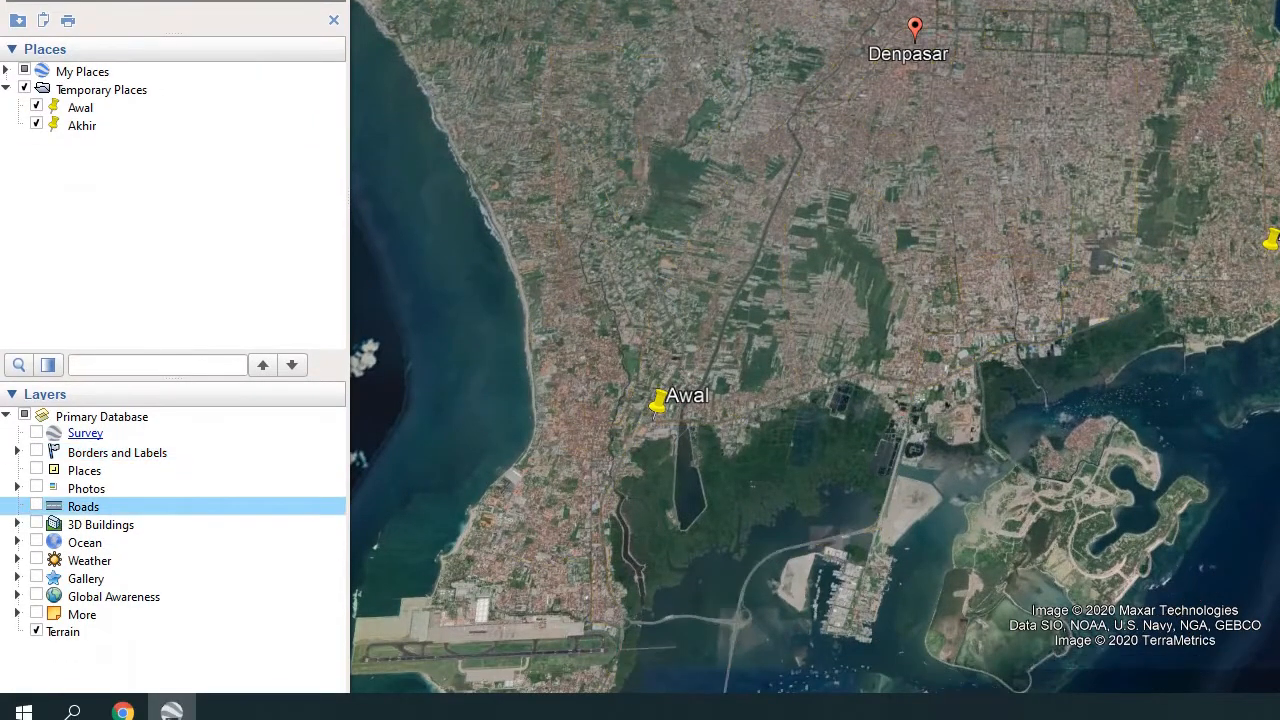
pyautogui.scroll(3, 659, 404)
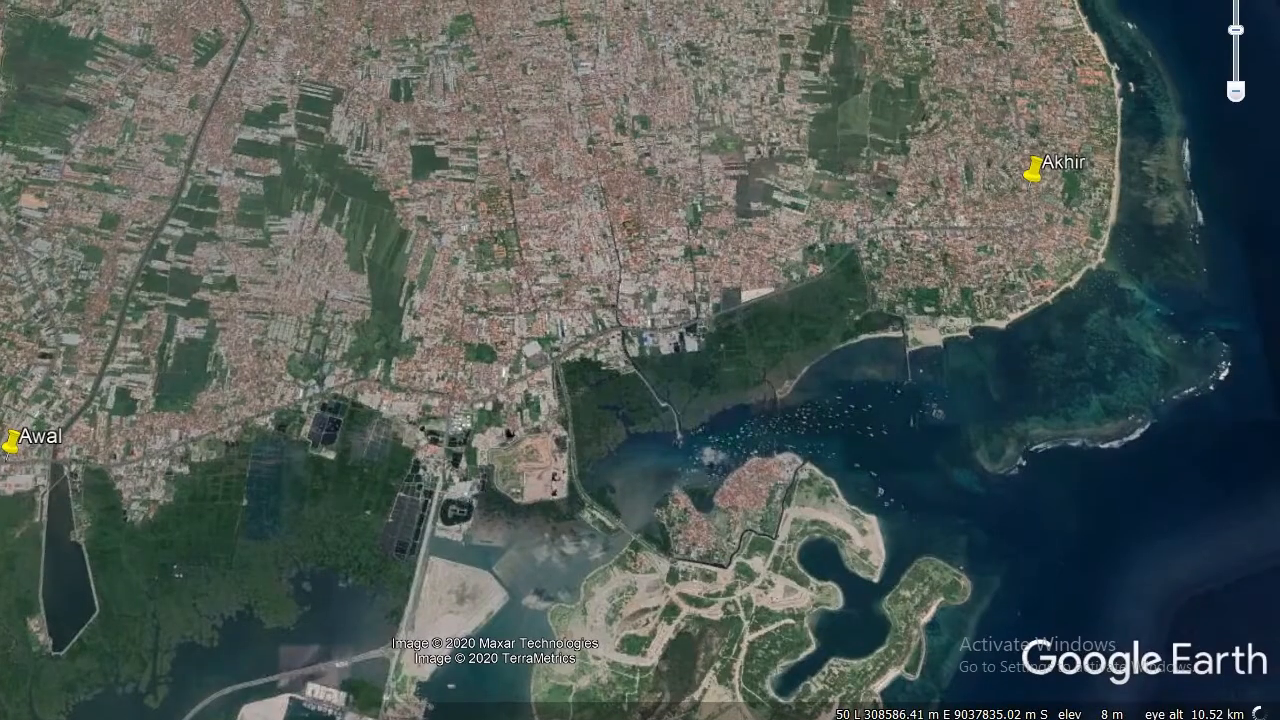
pyautogui.moveTo(756, 307); pyautogui.dragTo(630, 331)
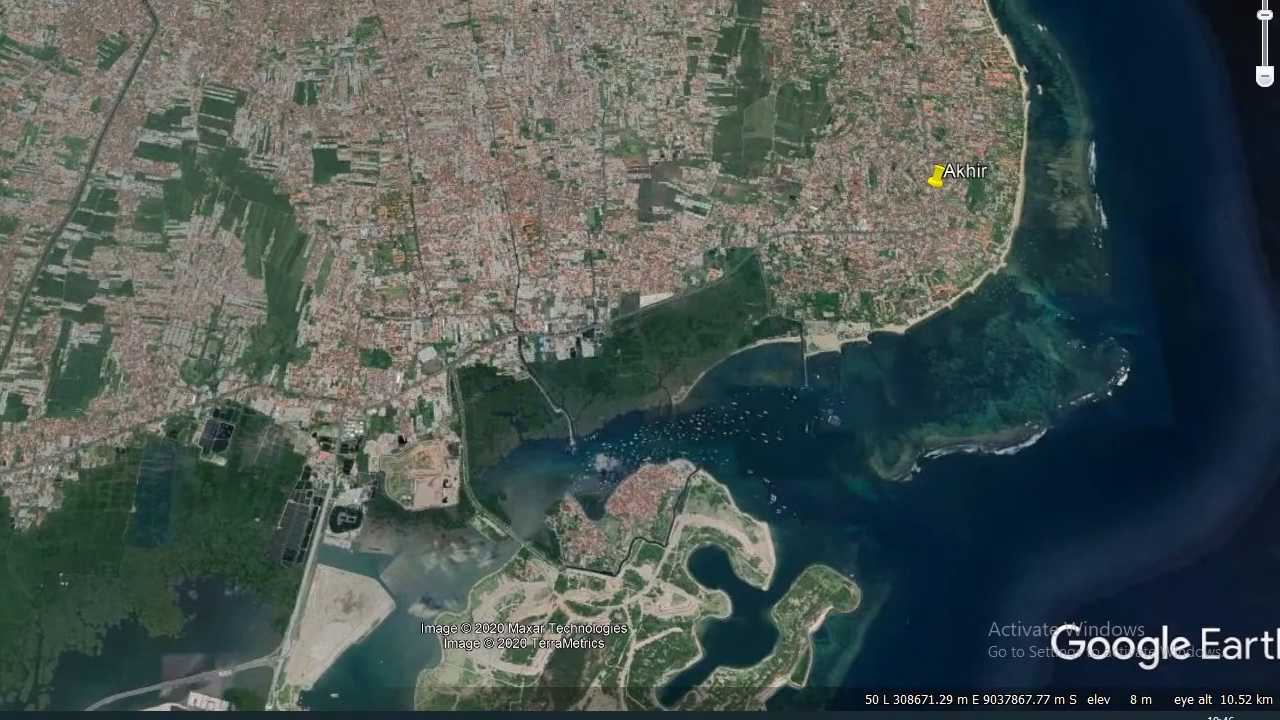
# Get driving directions from Awal to Akhir and copy the Jl. By Pass Ngurah Rai route into Temporary Places.
pyautogui.scroll(2, 924, 180)
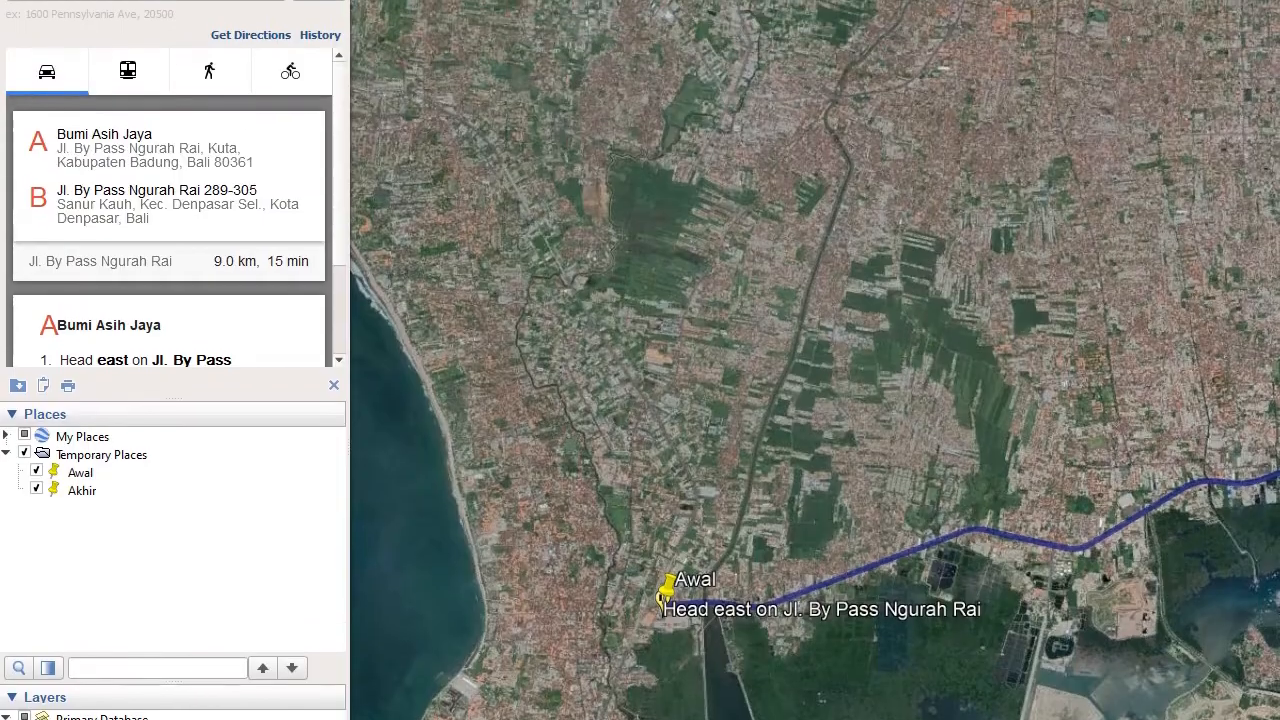
pyautogui.scroll(-3, 168, 260)
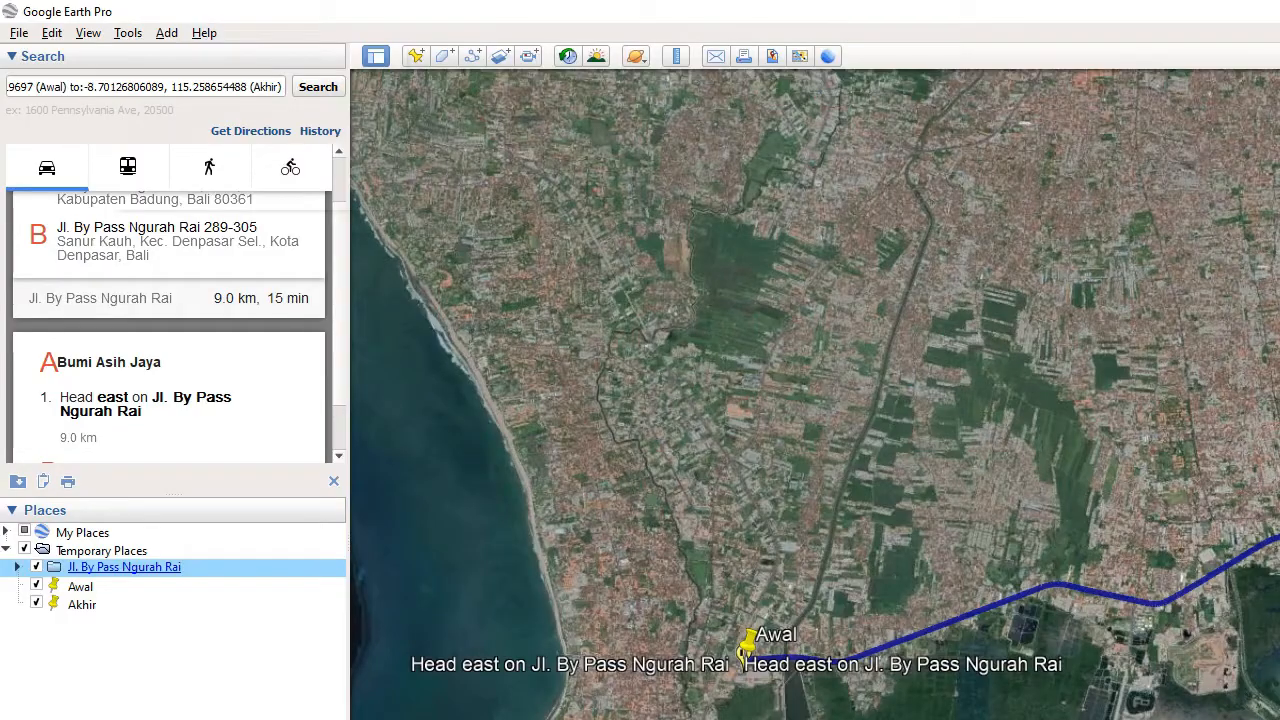
# Configure the program options to show coordinates in Universal Transverse Mercator and measurements in Meters, Kilometers.
pyautogui.click(128, 33)
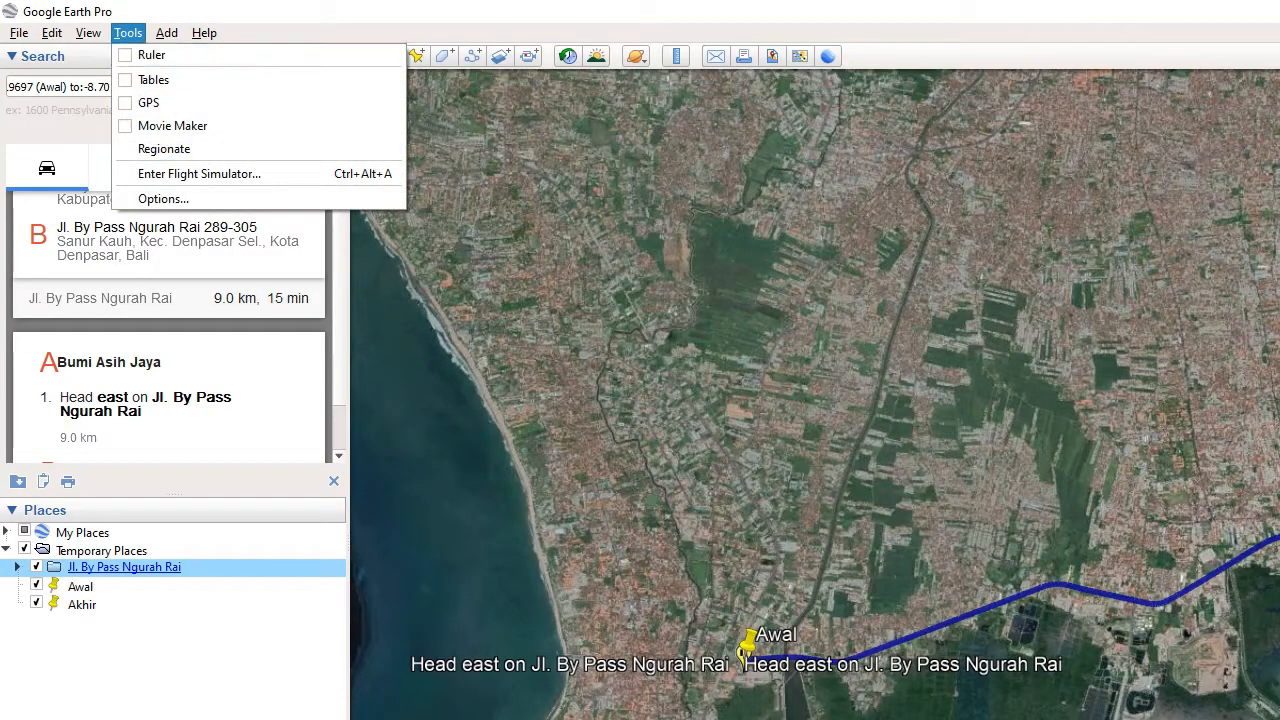
pyautogui.press('Return')
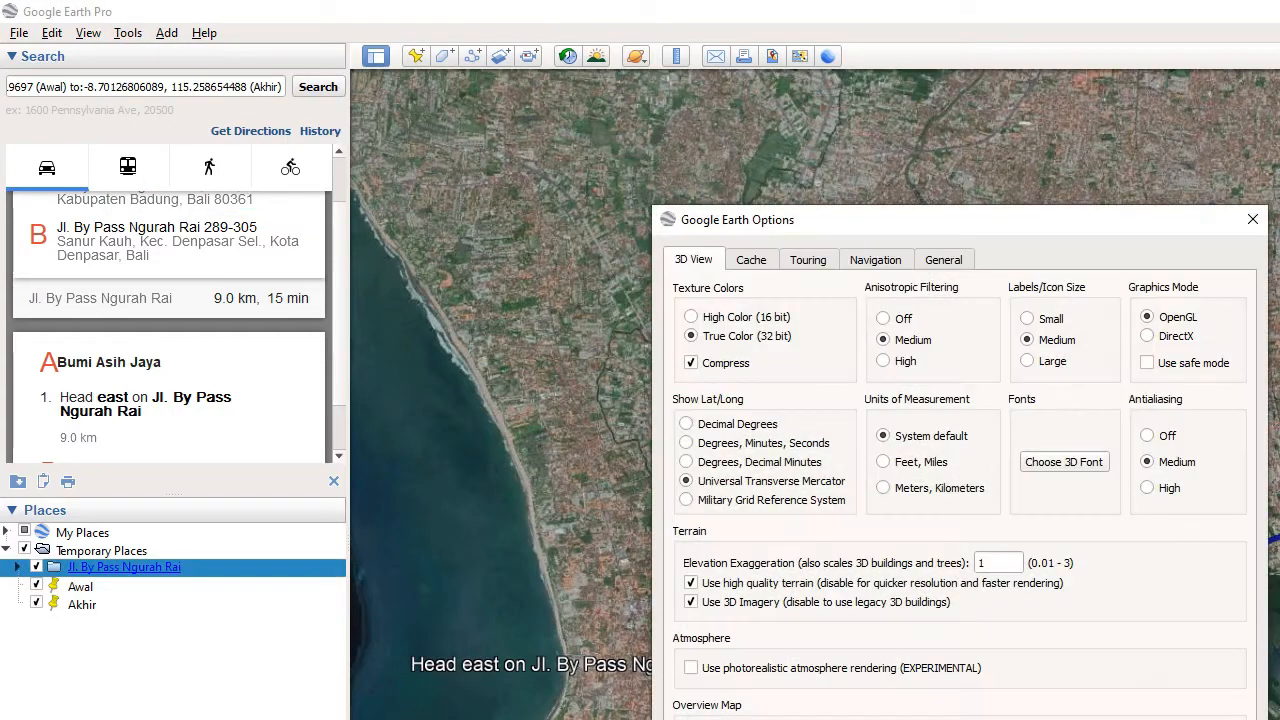
pyautogui.click(686, 462)
pyautogui.click(686, 481)
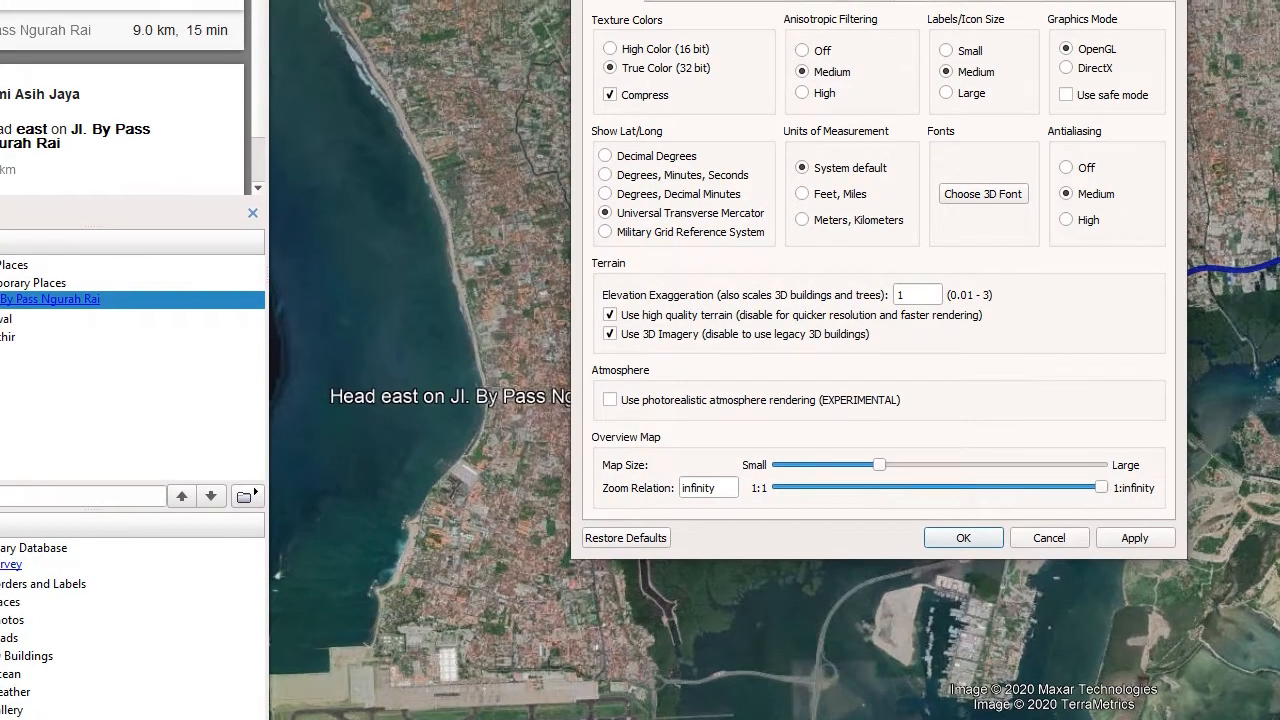
pyautogui.click(802, 212)
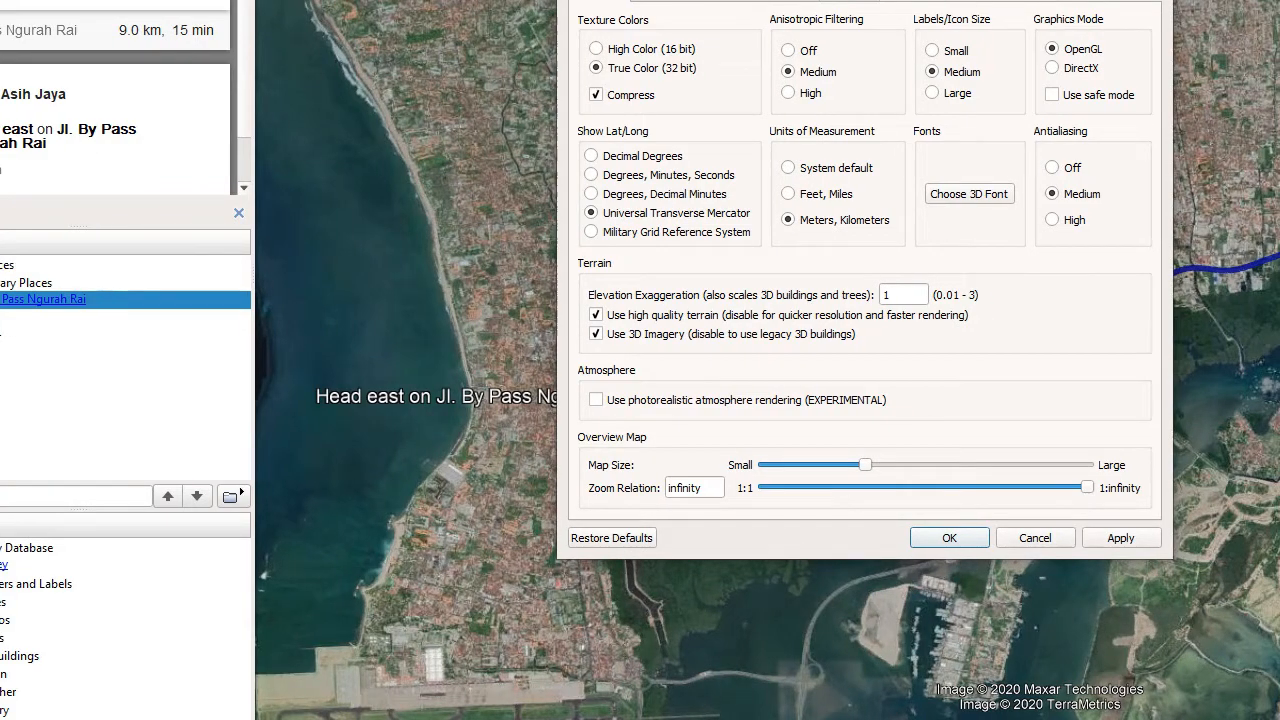
pyautogui.click(949, 537)
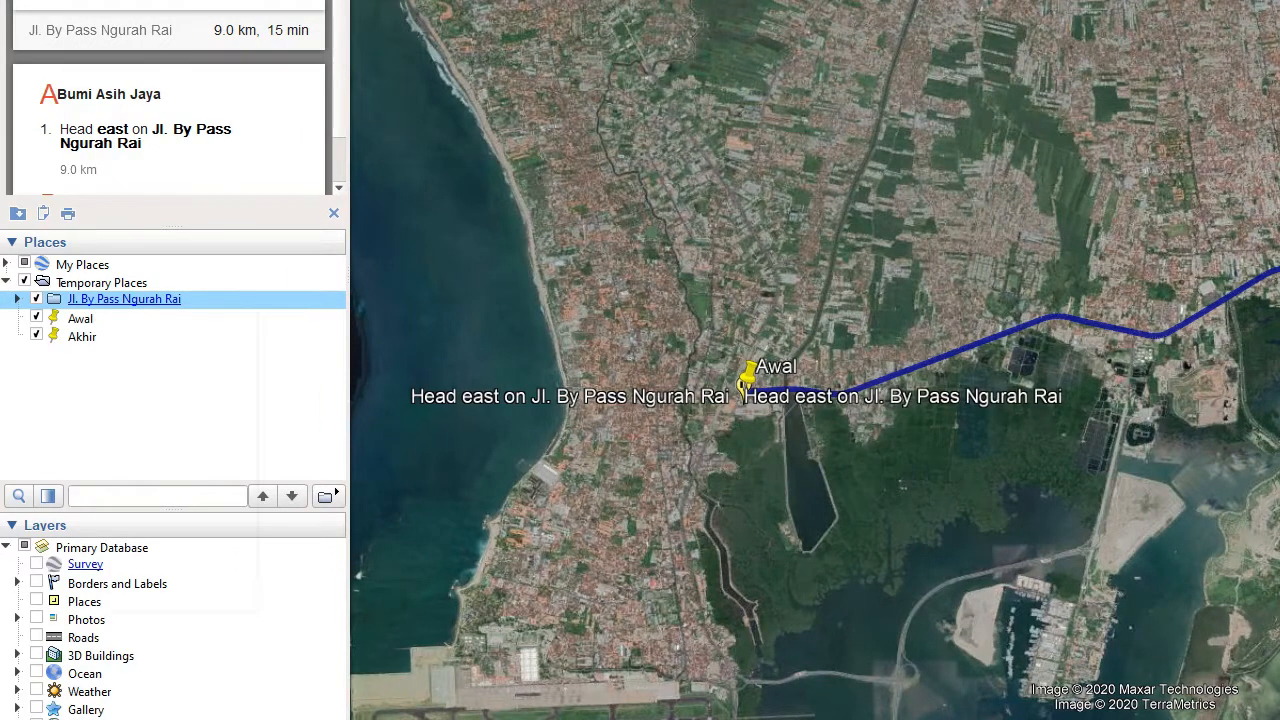
# Save the Jl. By Pass Ngurah Rai route folder to the Desktop in KML format as Jl. By Pass Ngurah Rai.kml.
pyautogui.rightClick(104, 300)
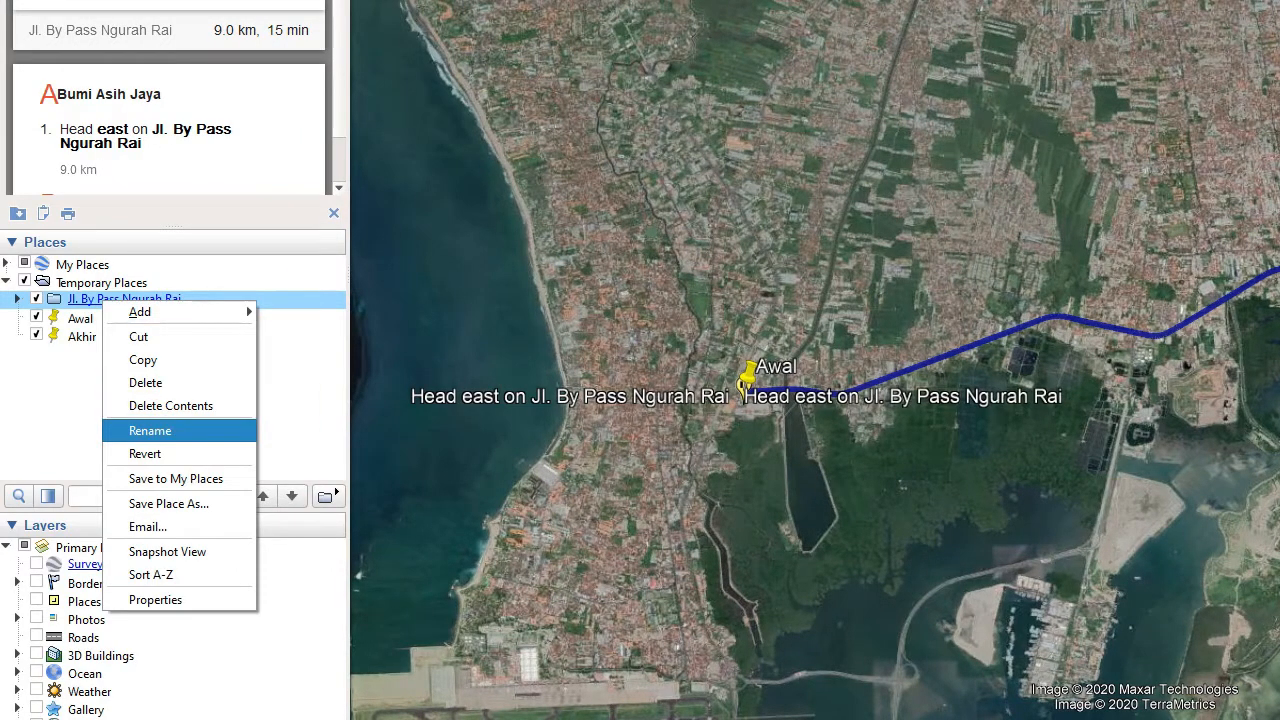
pyautogui.click(168, 503)
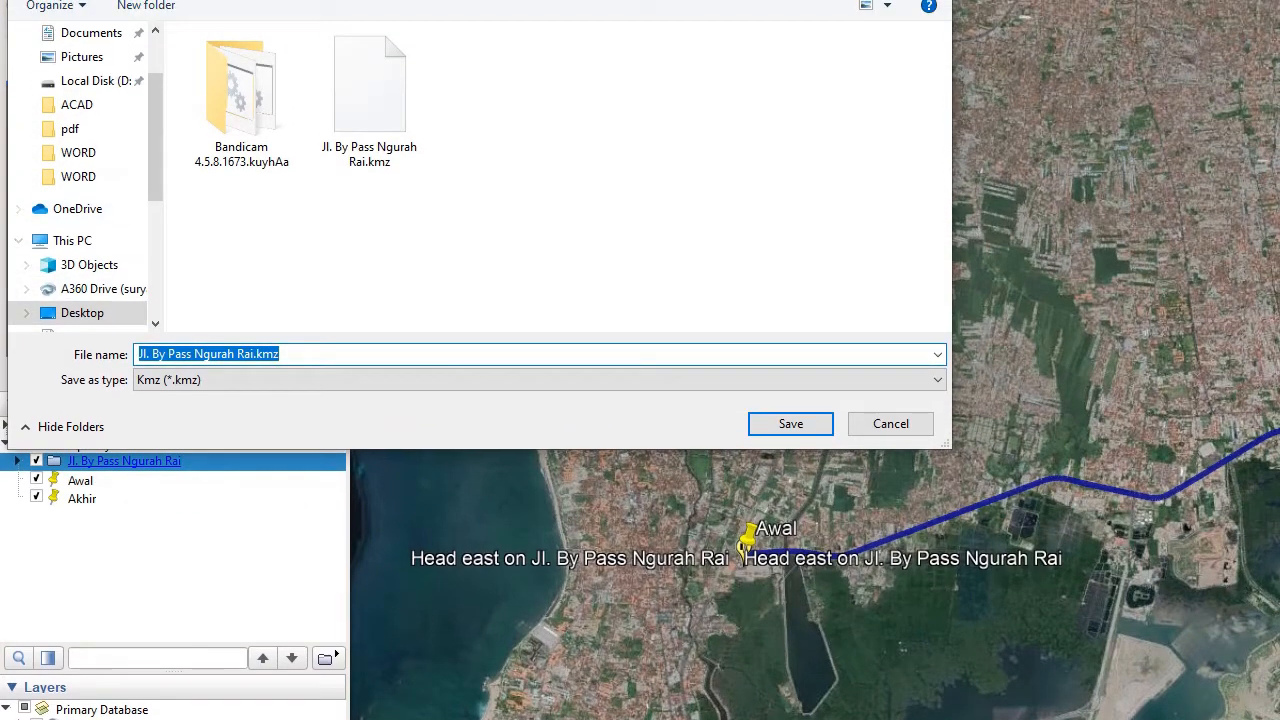
pyautogui.click(540, 380)
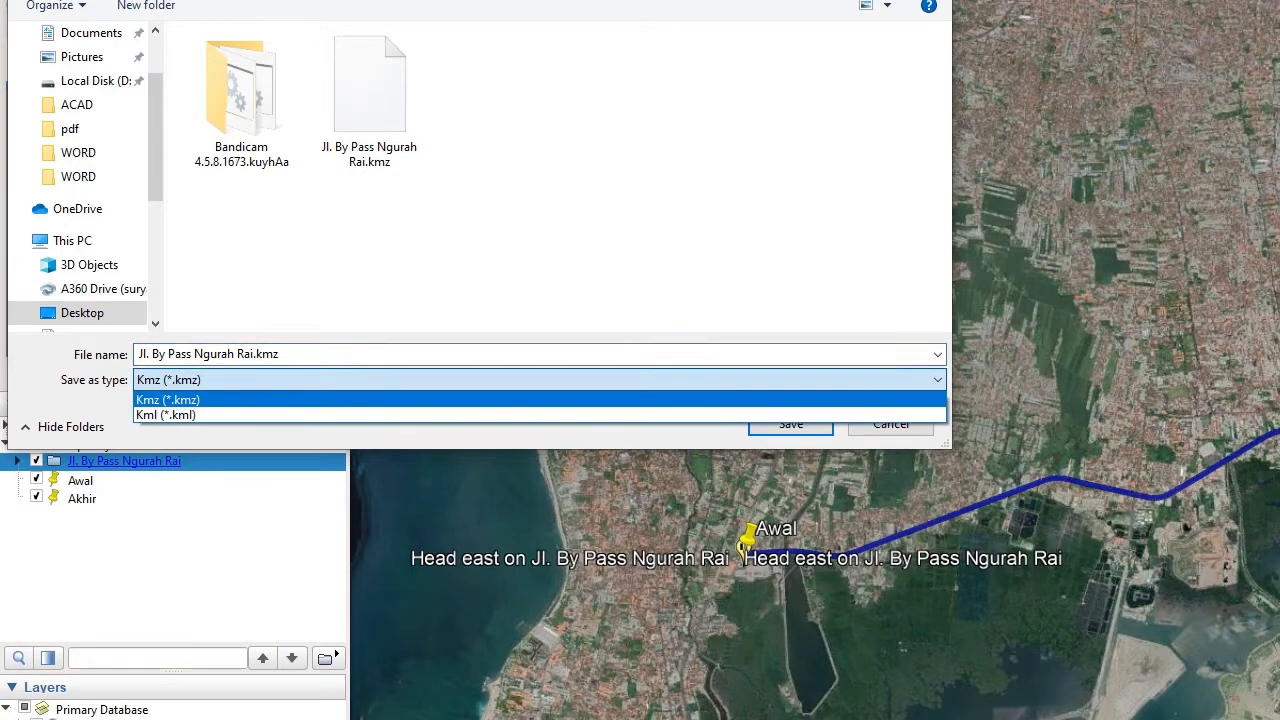
pyautogui.click(540, 414)
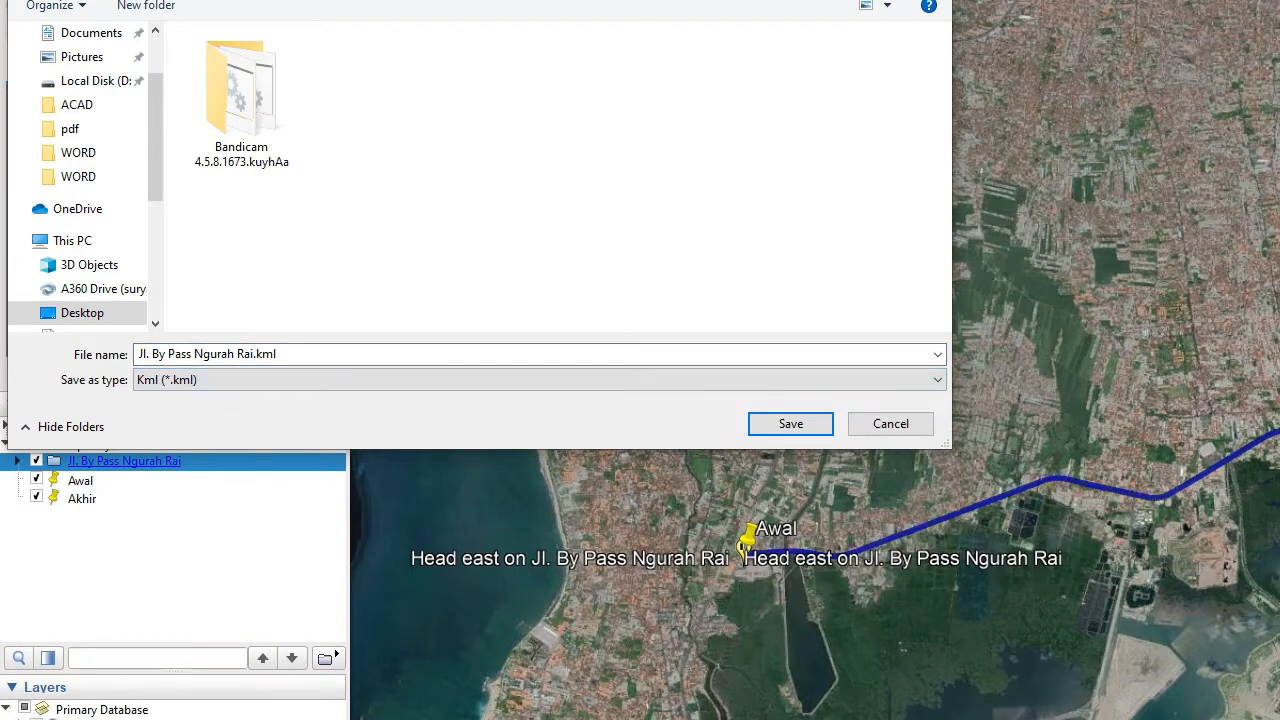
pyautogui.click(790, 424)
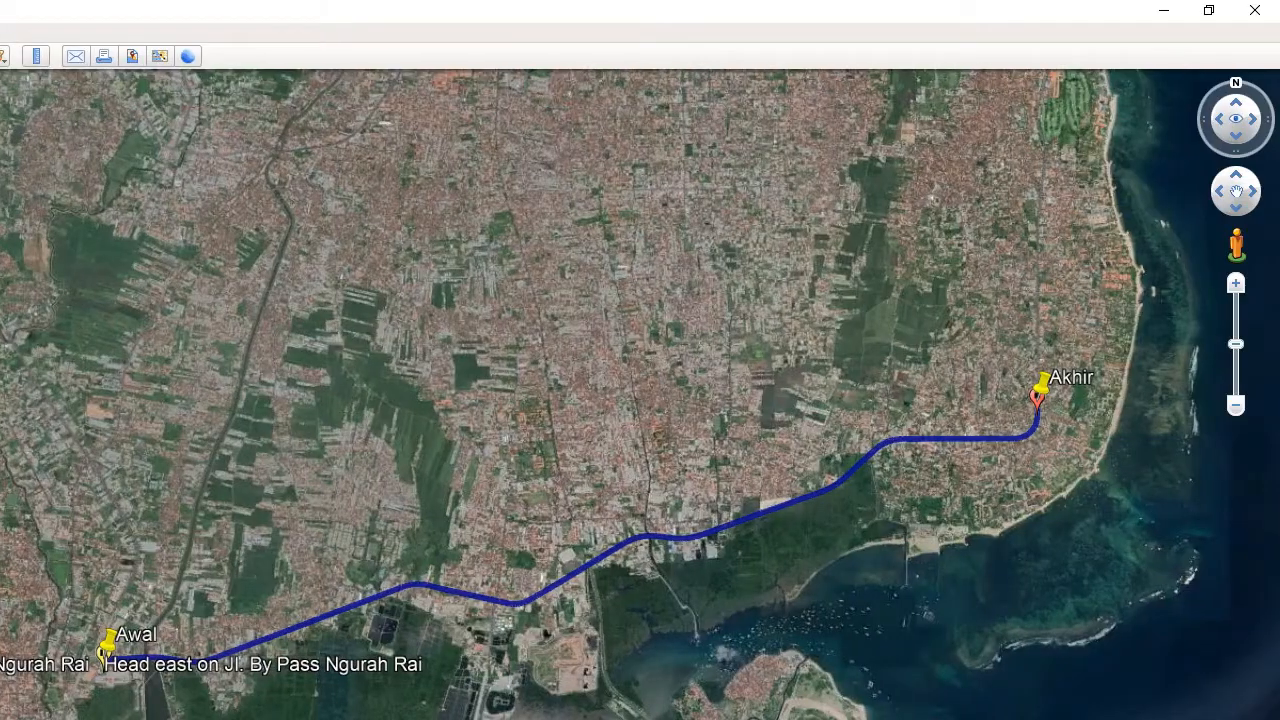
# Show the desktop, move Jl. By Pass Ngurah Rai.kml to an open area and the .kmz file back near the other icons.
pyautogui.click(1163, 10)
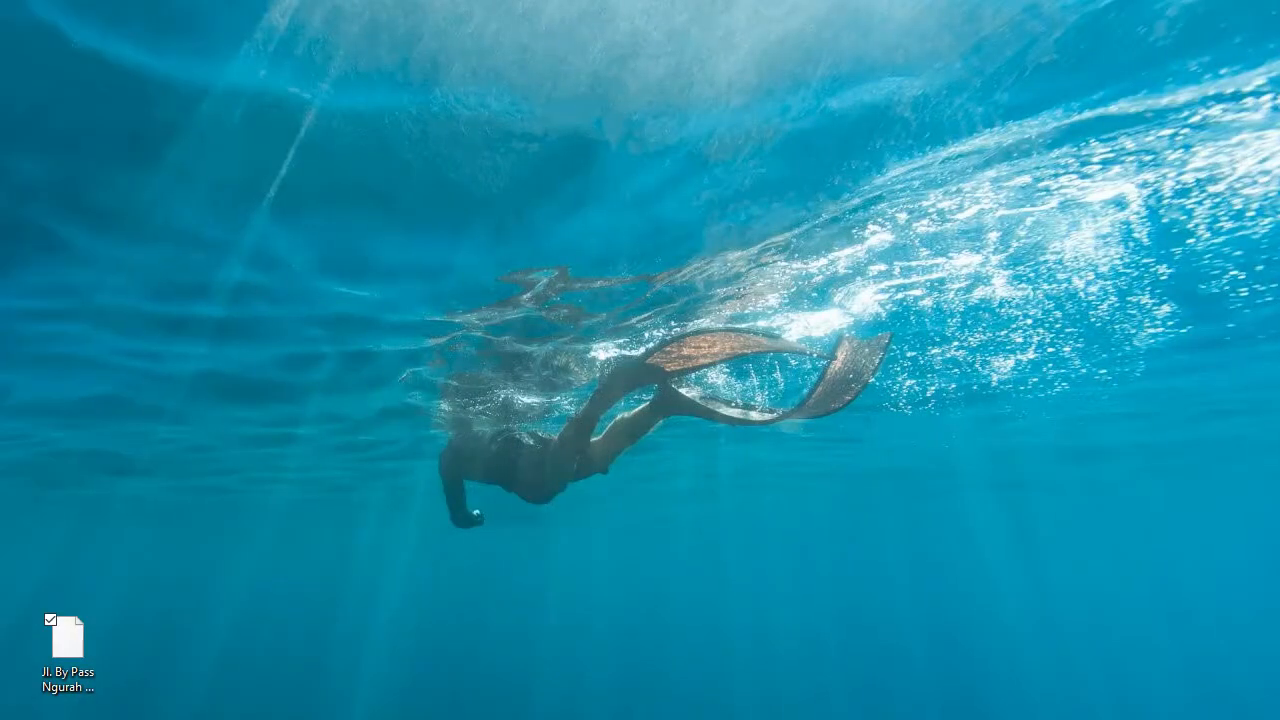
pyautogui.click(68, 640)
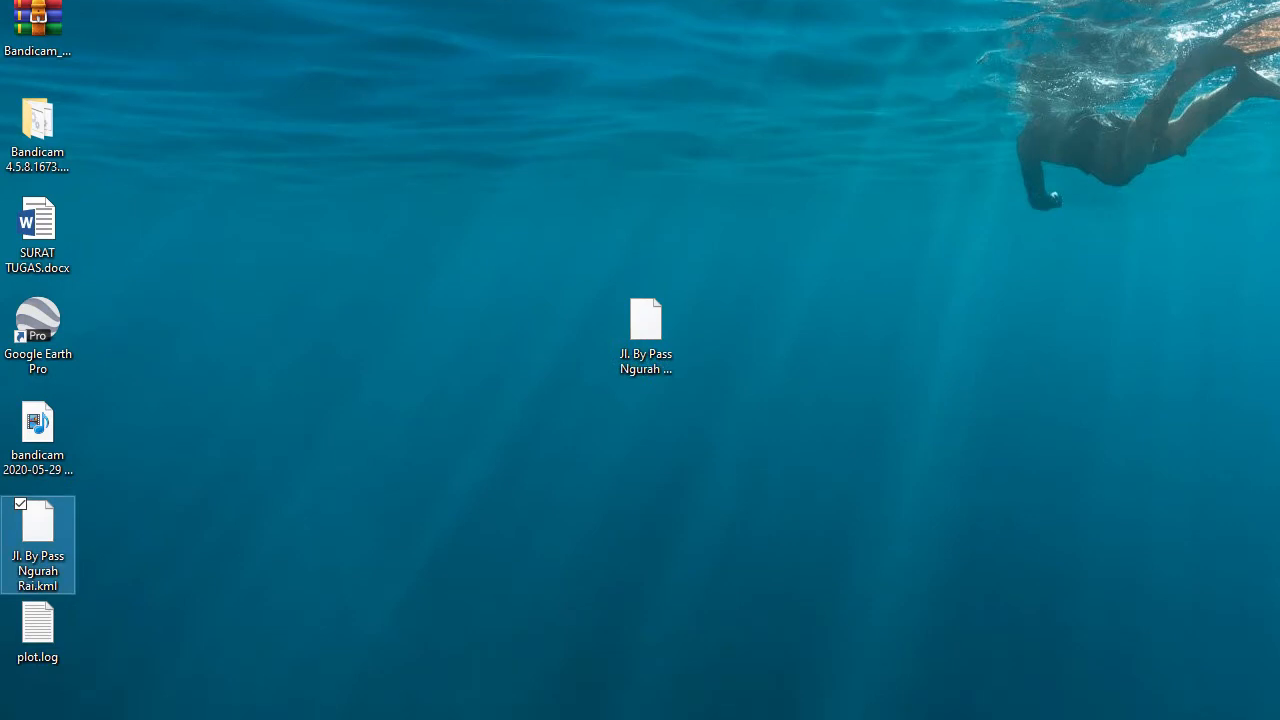
pyautogui.moveTo(37, 629); pyautogui.dragTo(755, 434)
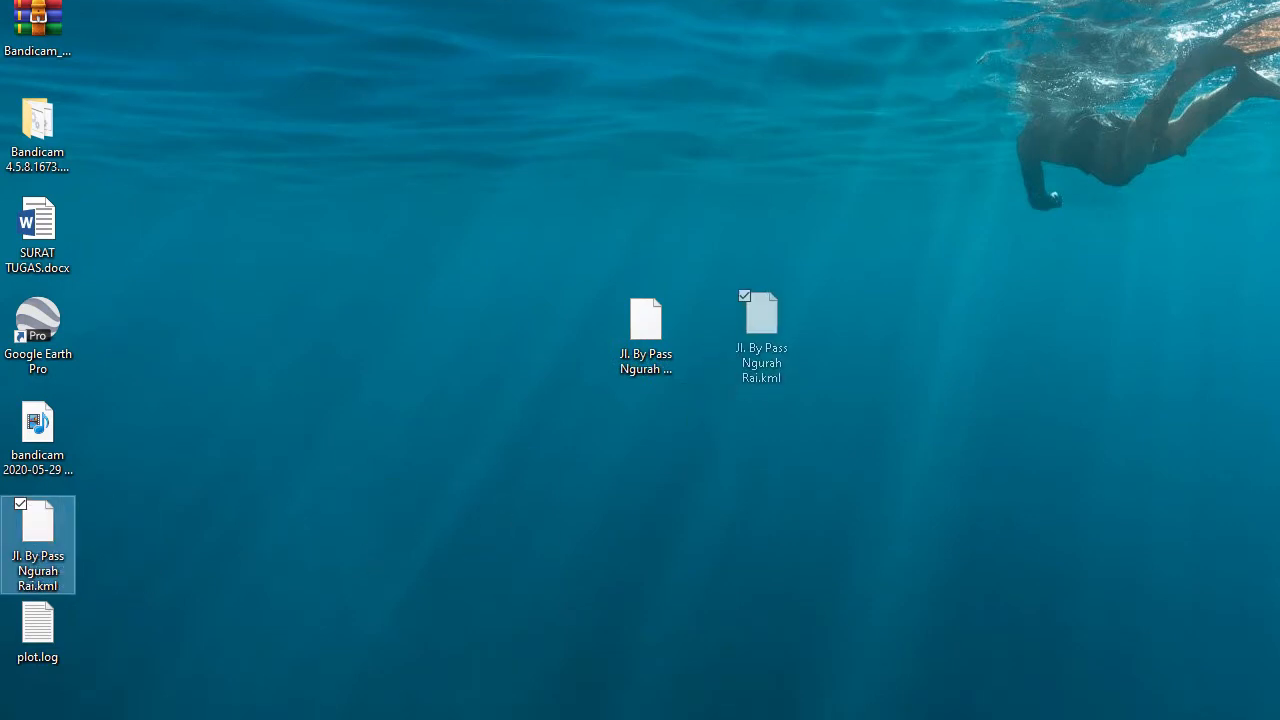
pyautogui.moveTo(757, 335); pyautogui.dragTo(799, 335)
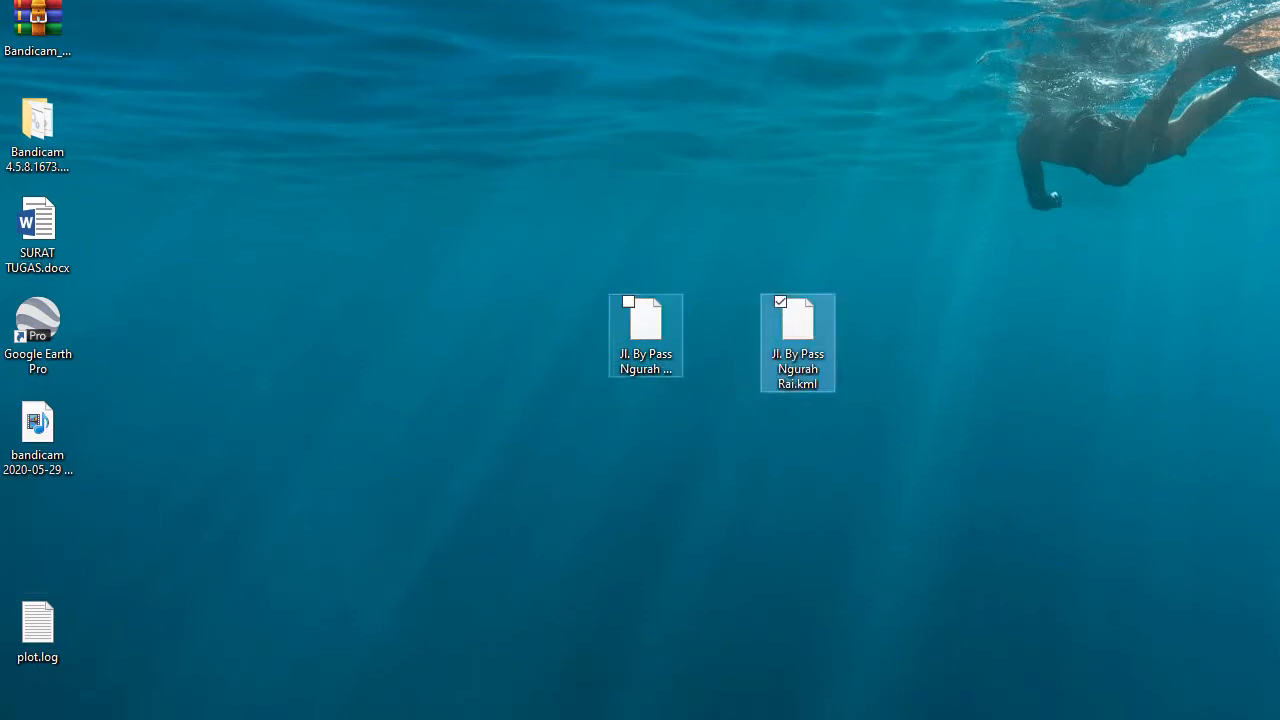
pyautogui.moveTo(645, 328); pyautogui.dragTo(88, 512)
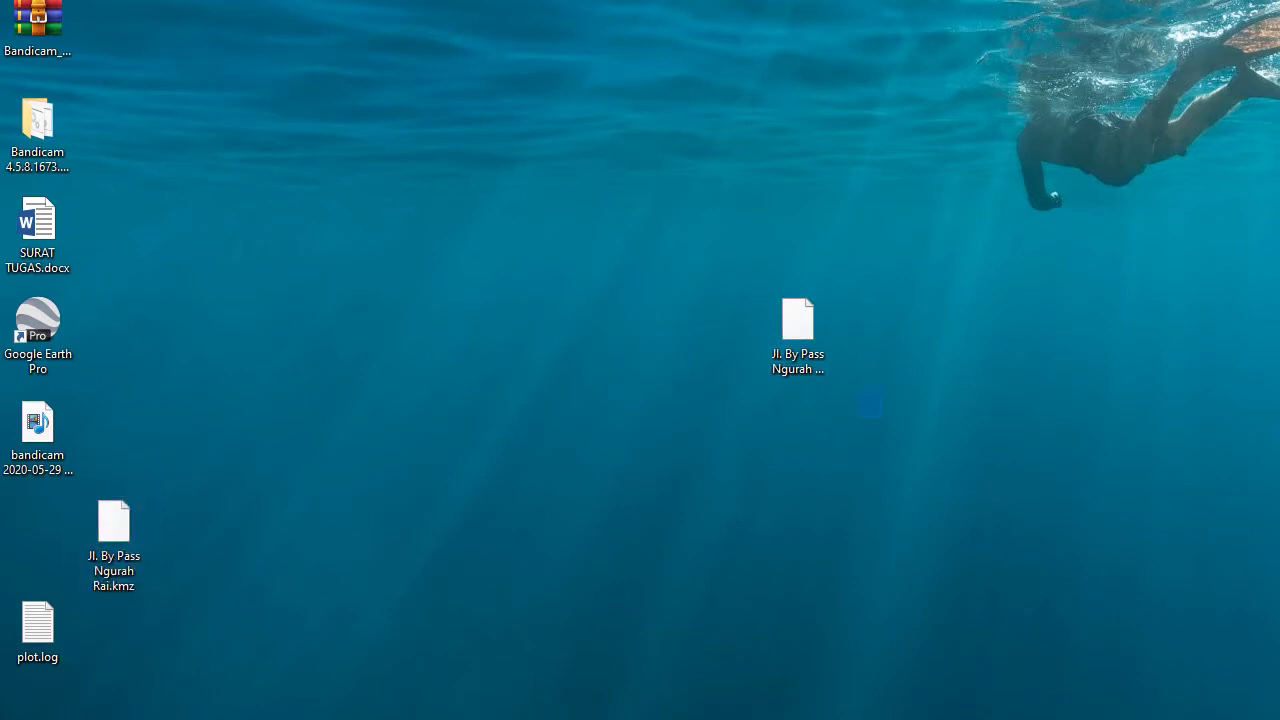
pyautogui.moveTo(817, 342); pyautogui.dragTo(798, 328)
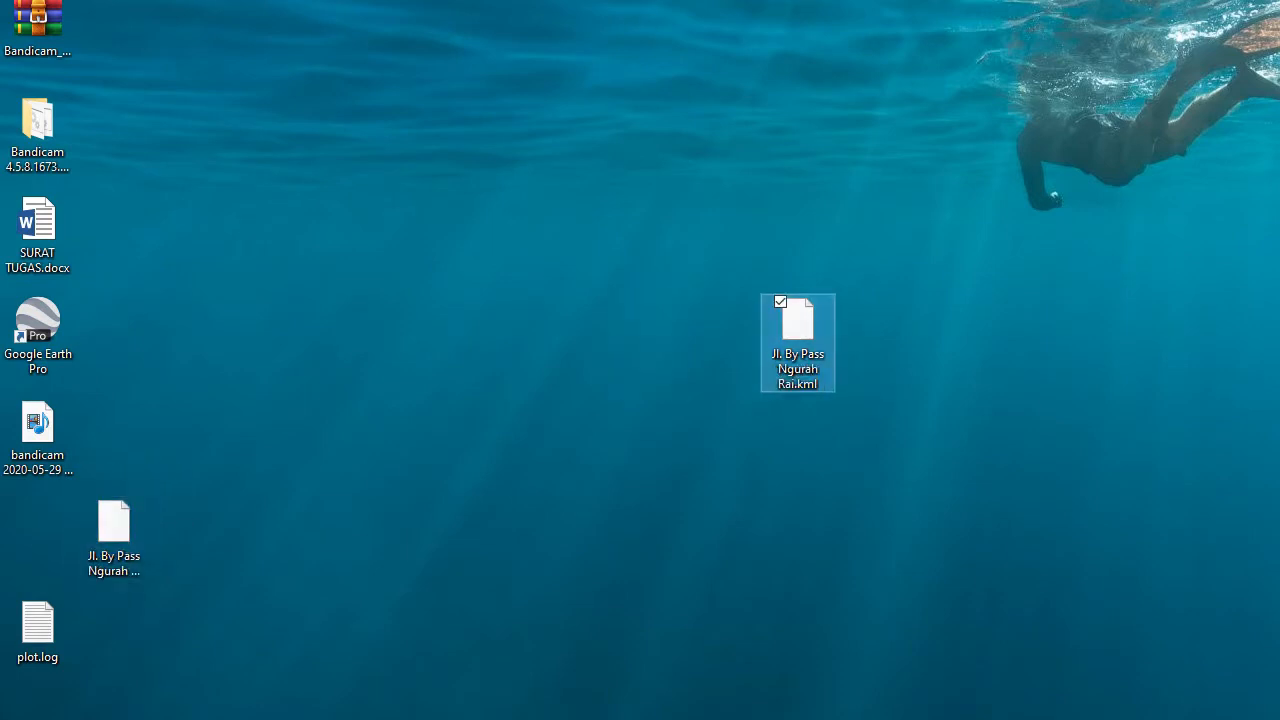
pyautogui.press('F2')
pyautogui.press('Escape')
# Search the installed apps for "global" and try to launch Global Mapper 18 (64-bit).
pyautogui.click(24, 700)
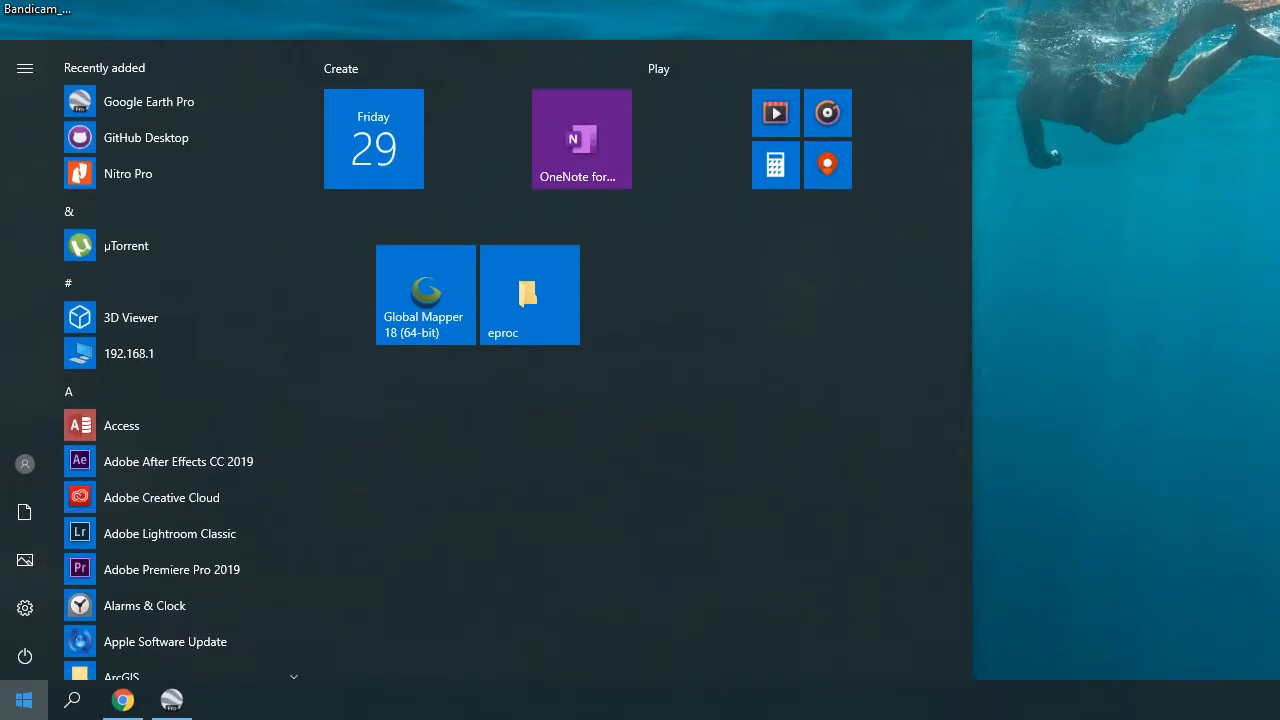
pyautogui.click(426, 296)
pyautogui.write('gl')
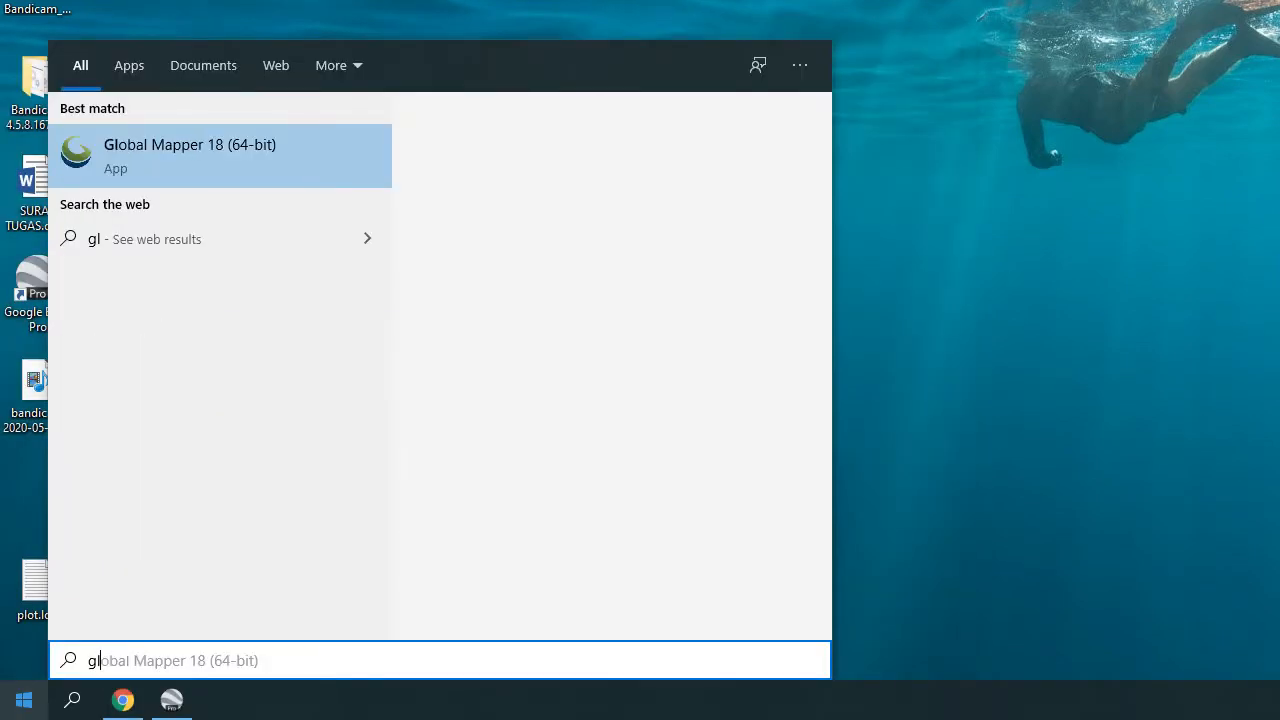
pyautogui.write('obal')
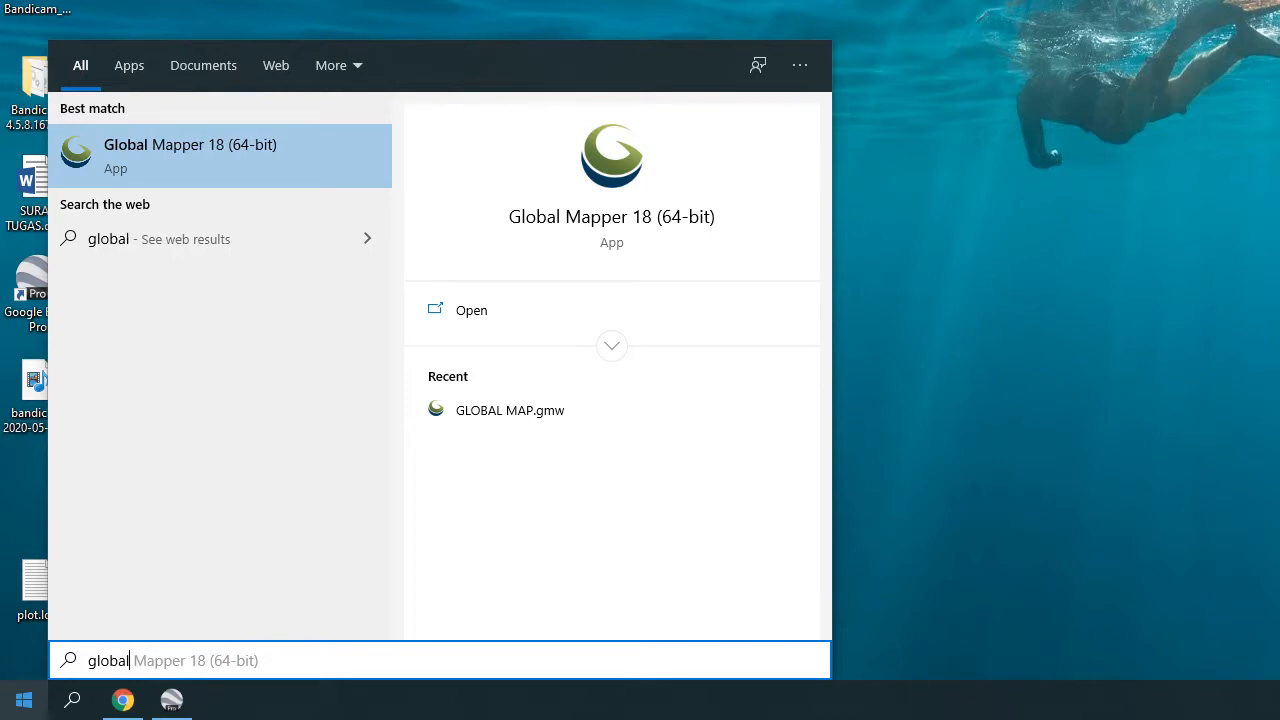
pyautogui.press('Return')
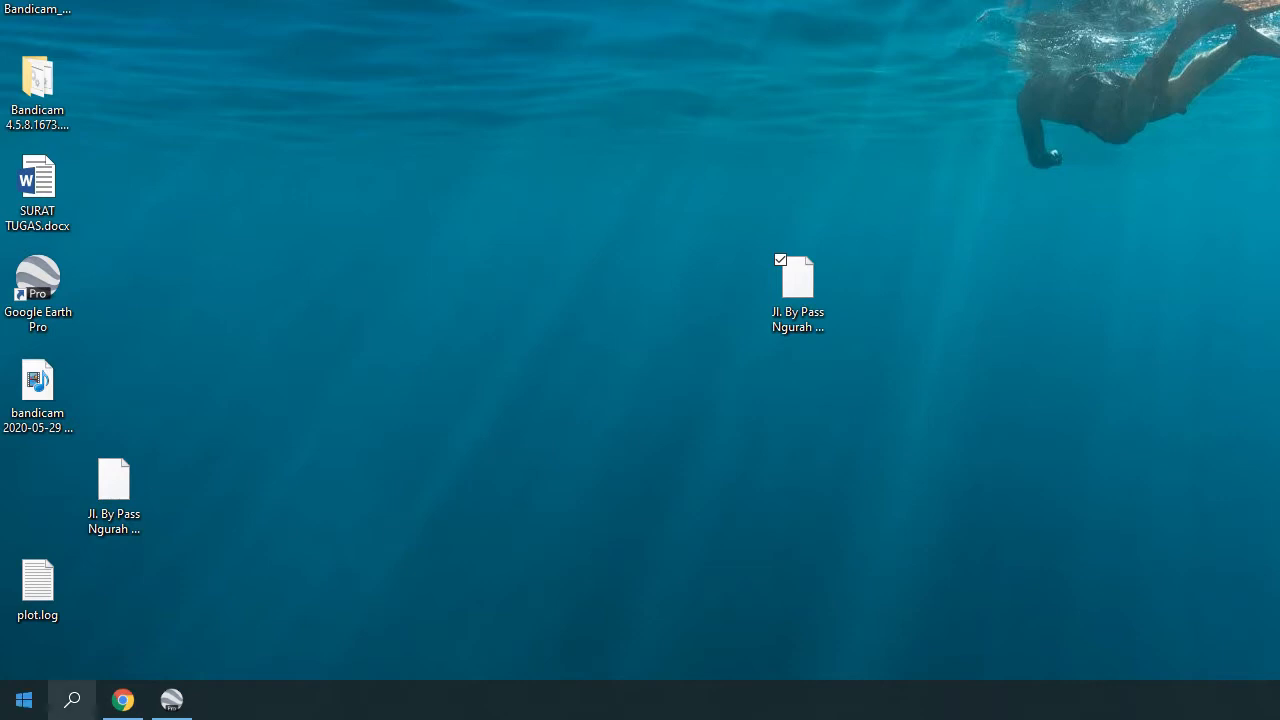
# Find the installed Global Mapper 18 (64-bit) with "glo" and launch it.
pyautogui.click(24, 699)
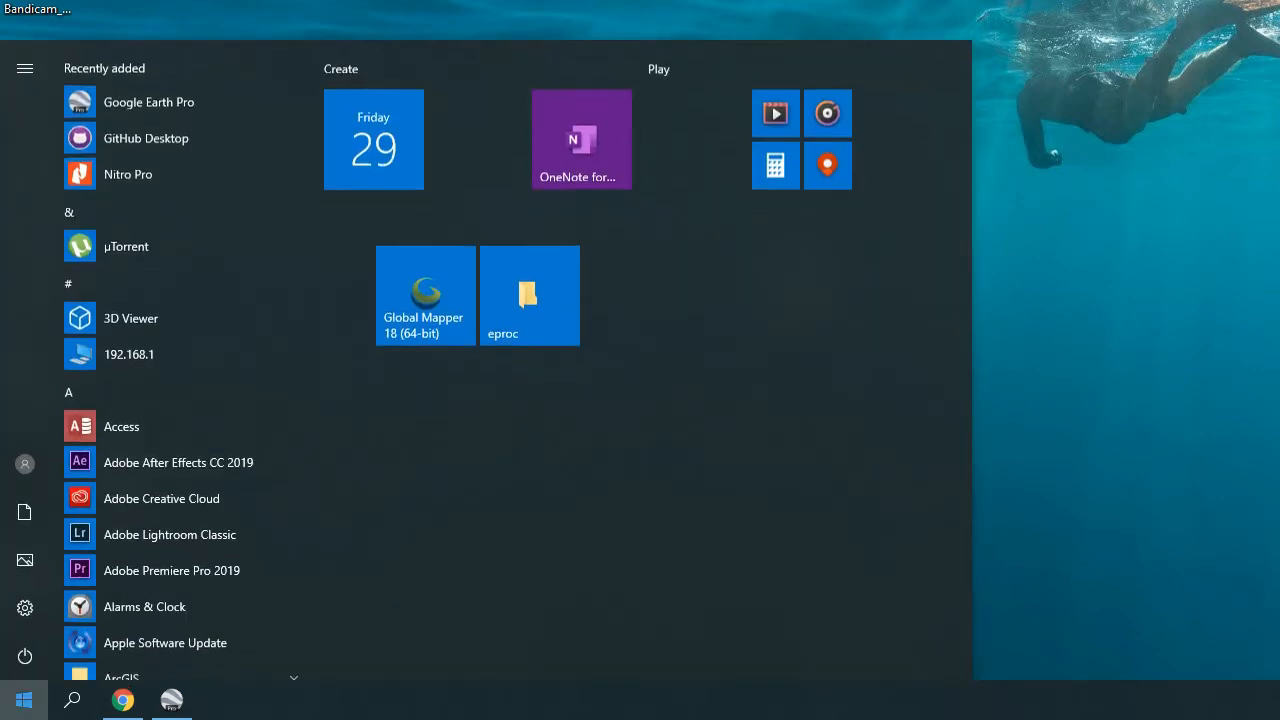
pyautogui.write('glo')
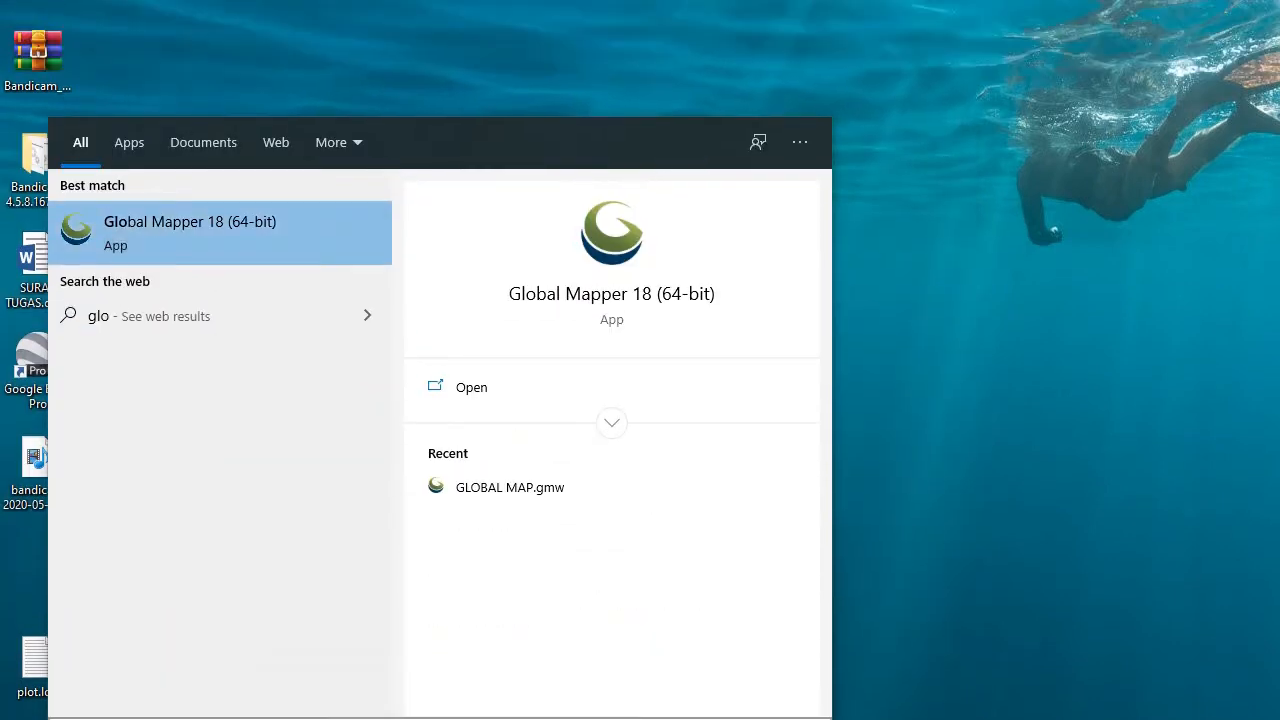
pyautogui.press('Return')
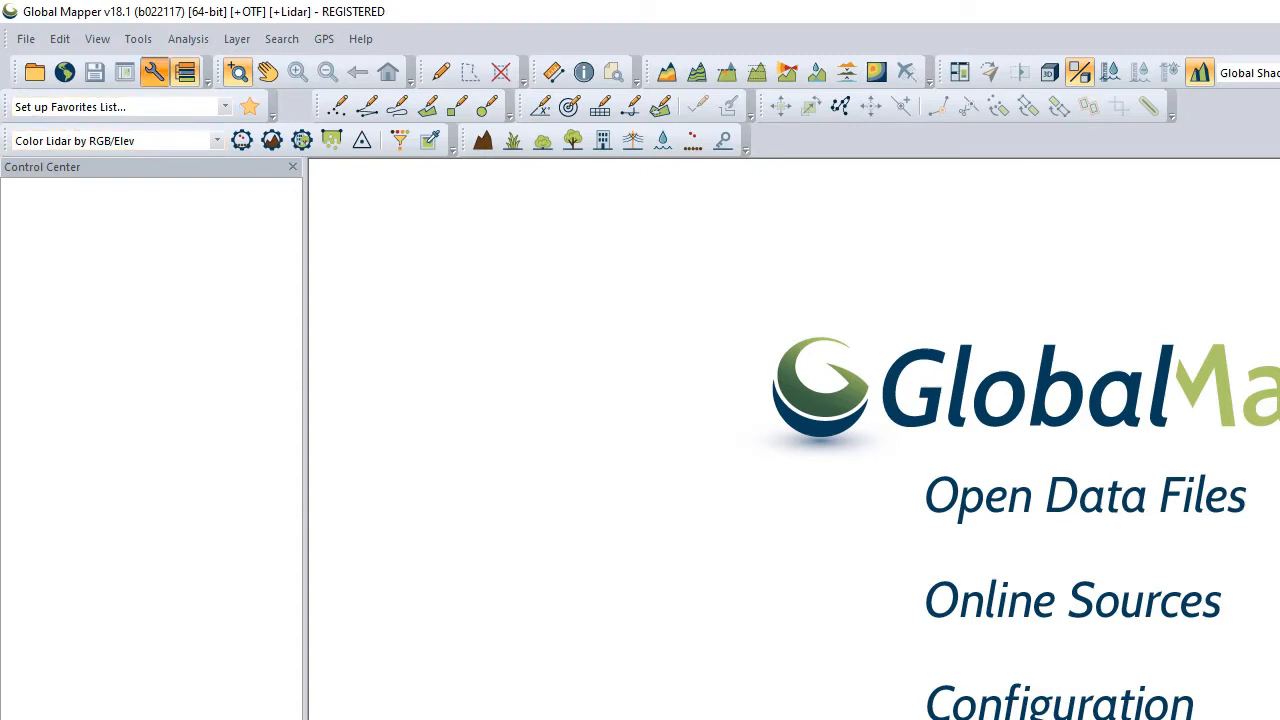
# Open the configuration's projection settings and set the projection to UTM.
pyautogui.click(154, 71)
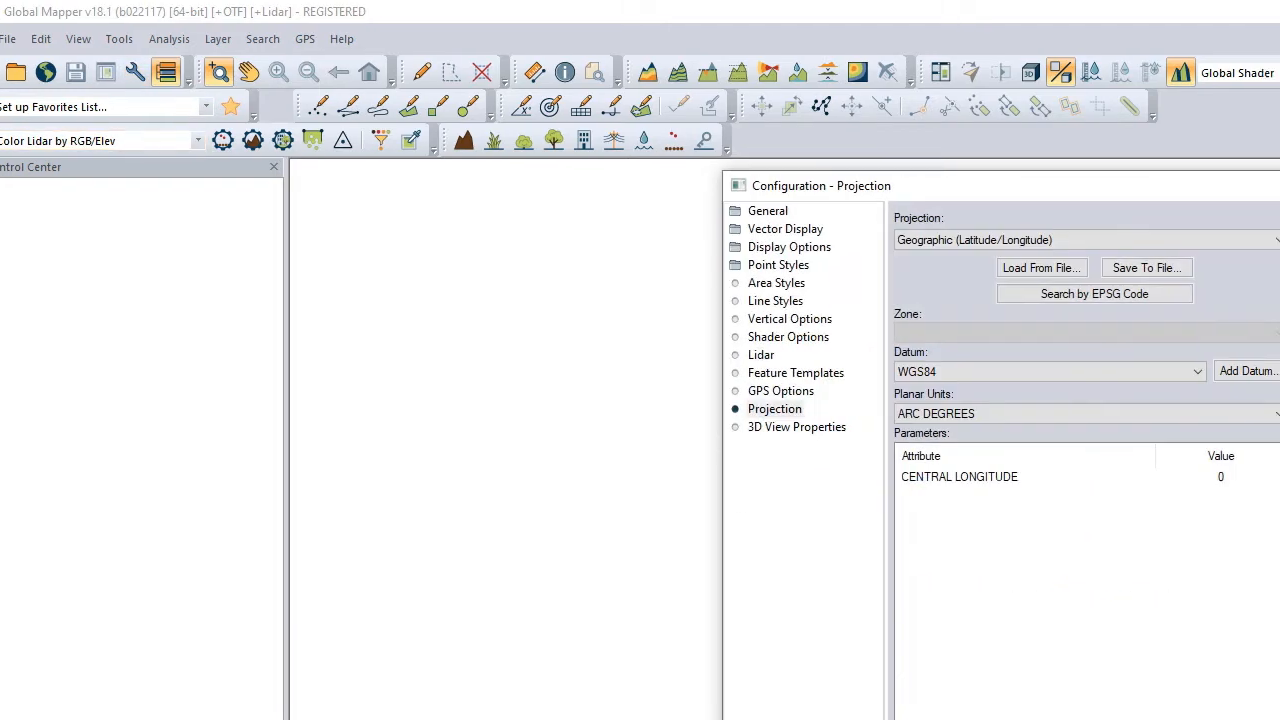
pyautogui.click(1090, 240)
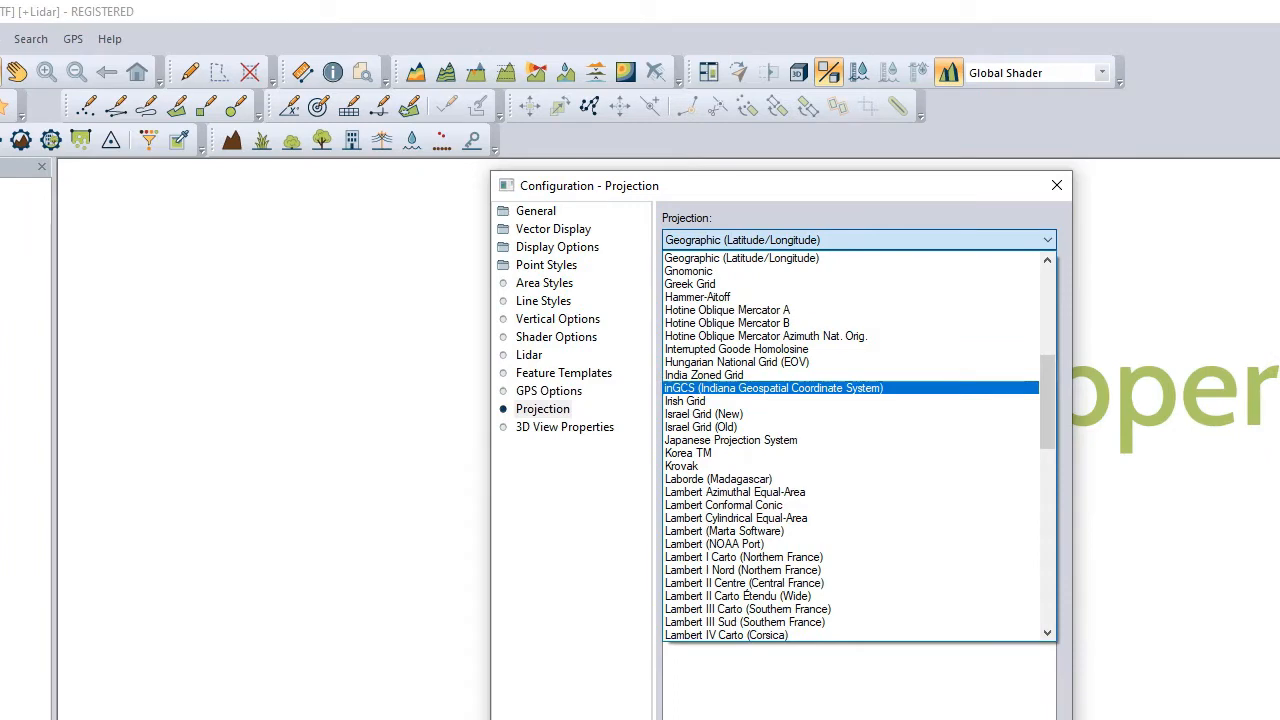
pyautogui.scroll(-20, 765, 445)
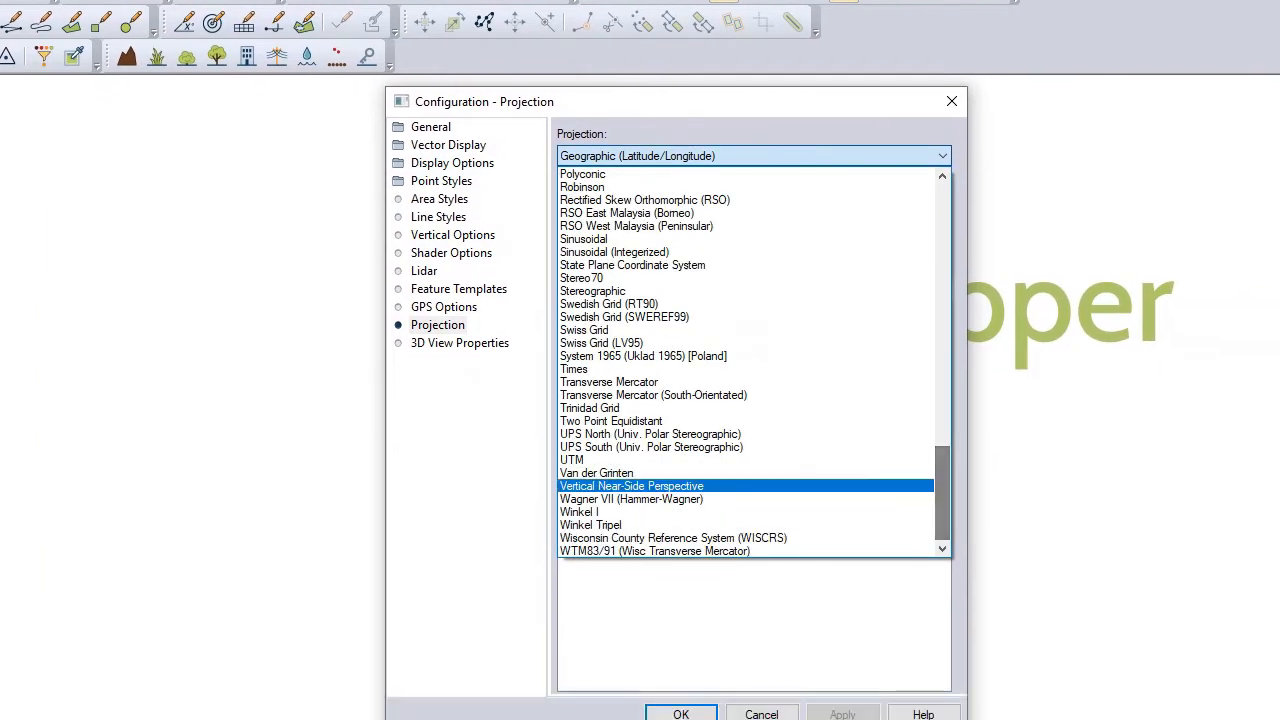
pyautogui.click(600, 460)
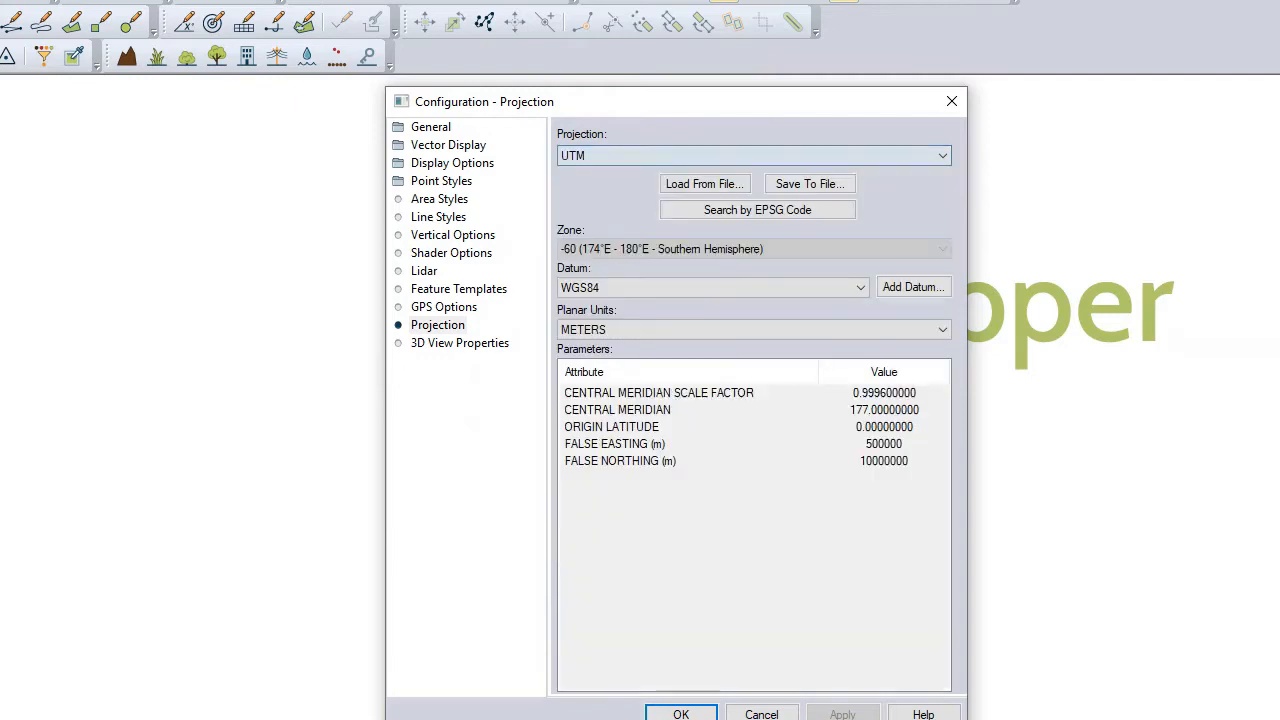
# Set the UTM zone to -50 (114°E - 120°E - Southern Hemisphere) and confirm the projection configuration.
pyautogui.click(754, 249)
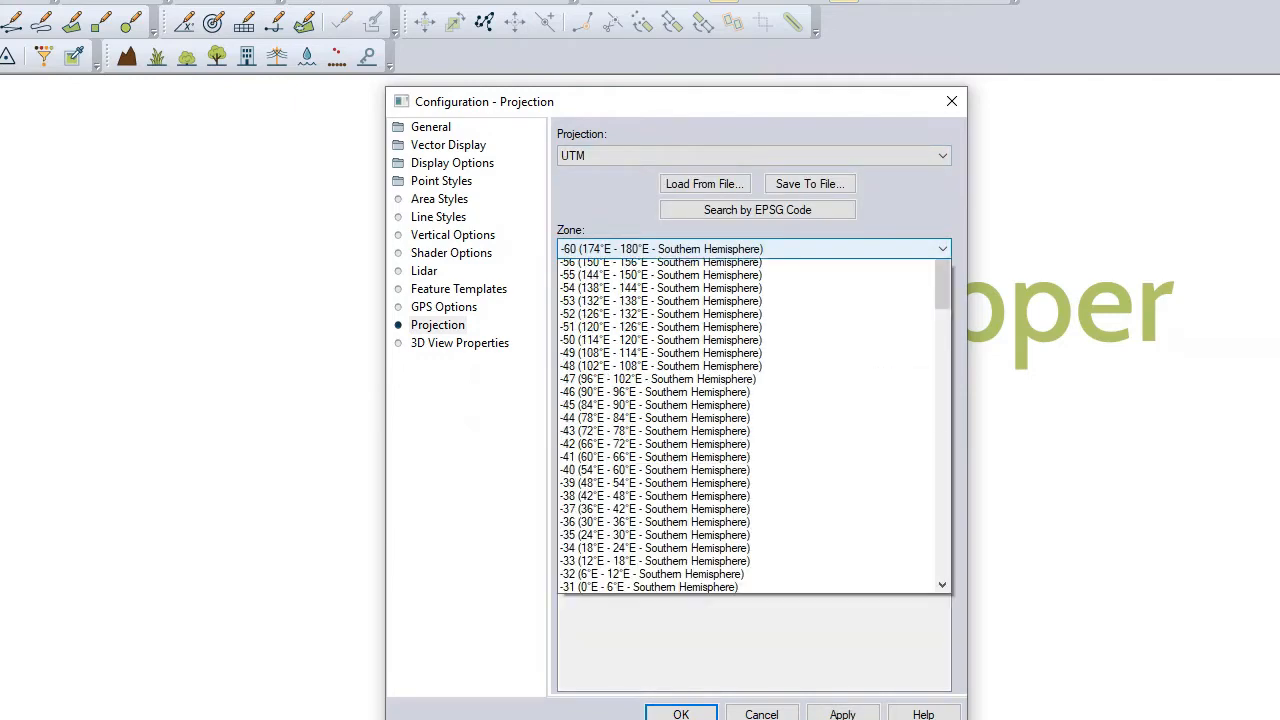
pyautogui.moveTo(942, 315); pyautogui.dragTo(942, 585)
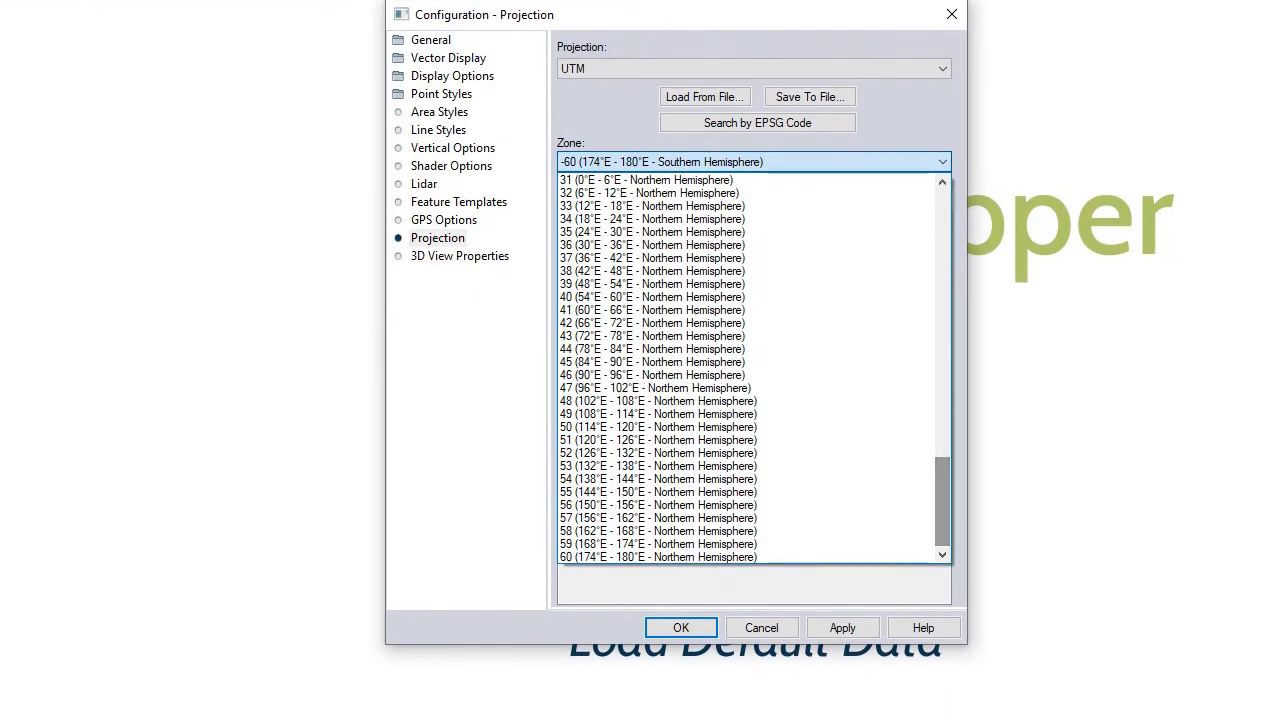
pyautogui.scroll(5, 700, 379)
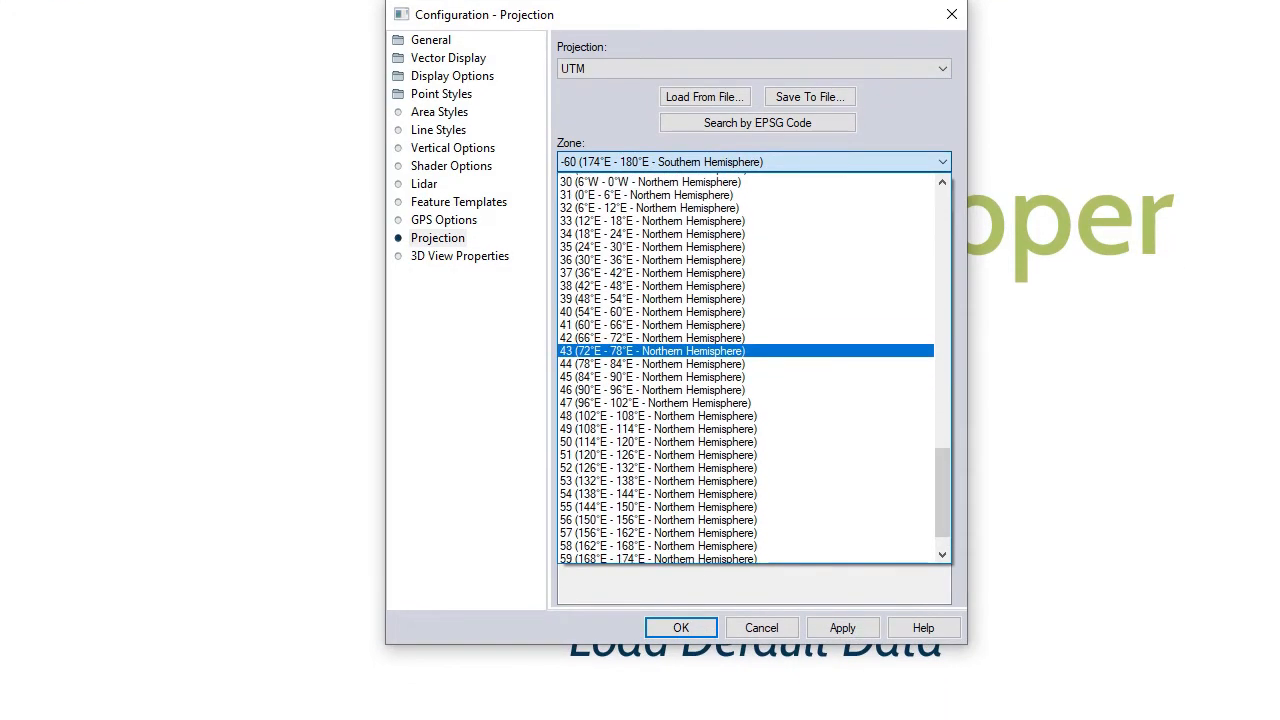
pyautogui.scroll(3, 700, 379)
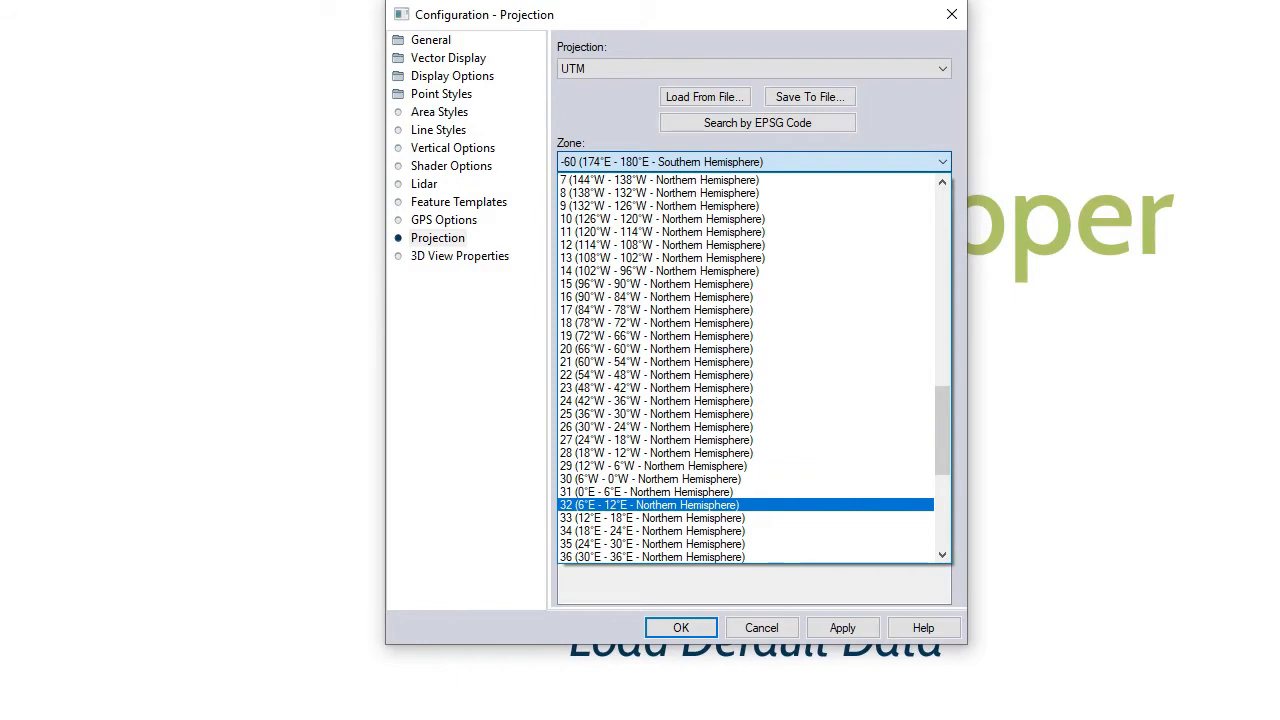
pyautogui.scroll(4, 680, 266)
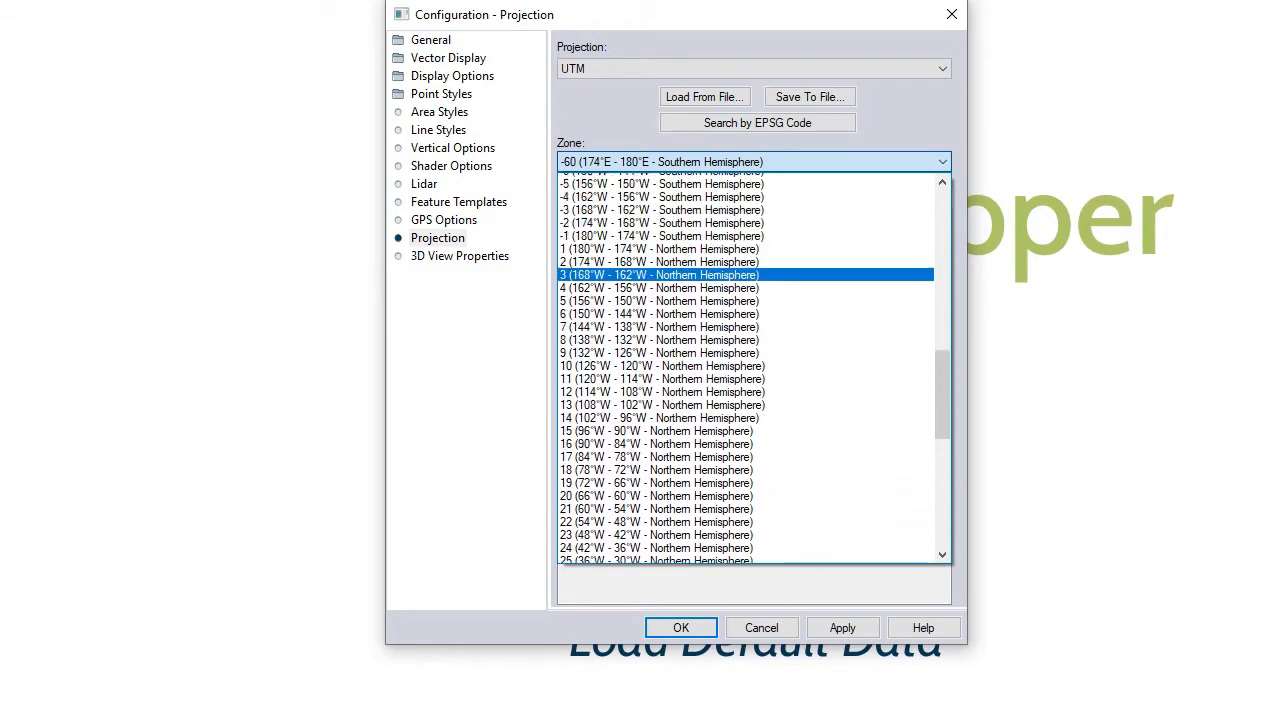
pyautogui.scroll(6, 680, 266)
pyautogui.scroll(5, 680, 271)
pyautogui.scroll(5, 746, 368)
pyautogui.scroll(3, 746, 368)
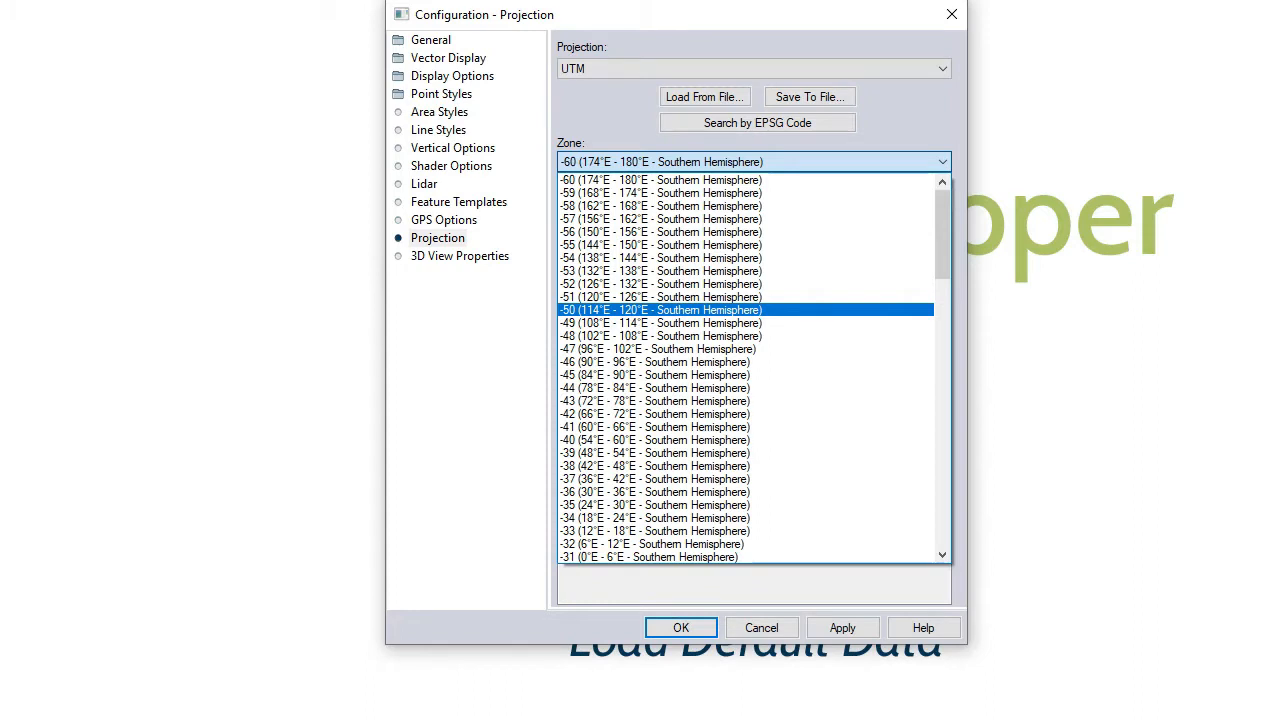
pyautogui.press('Escape')
pyautogui.press('Down')
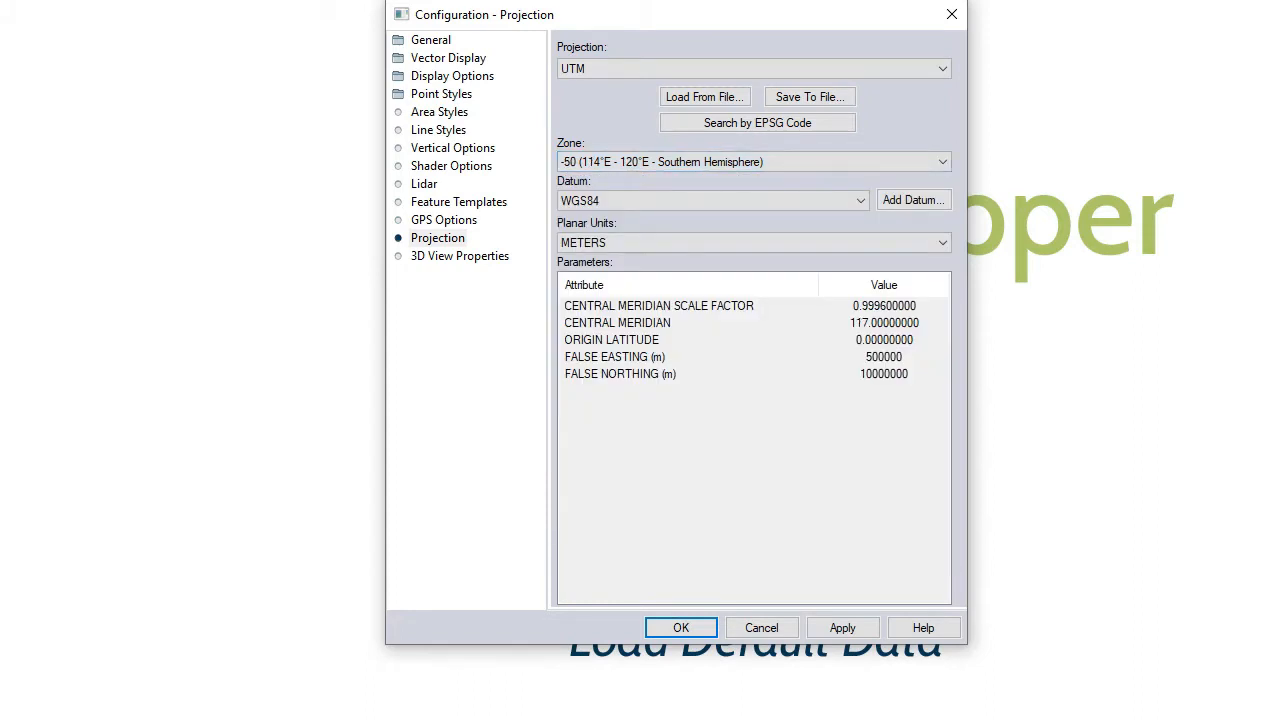
pyautogui.press('Tab')
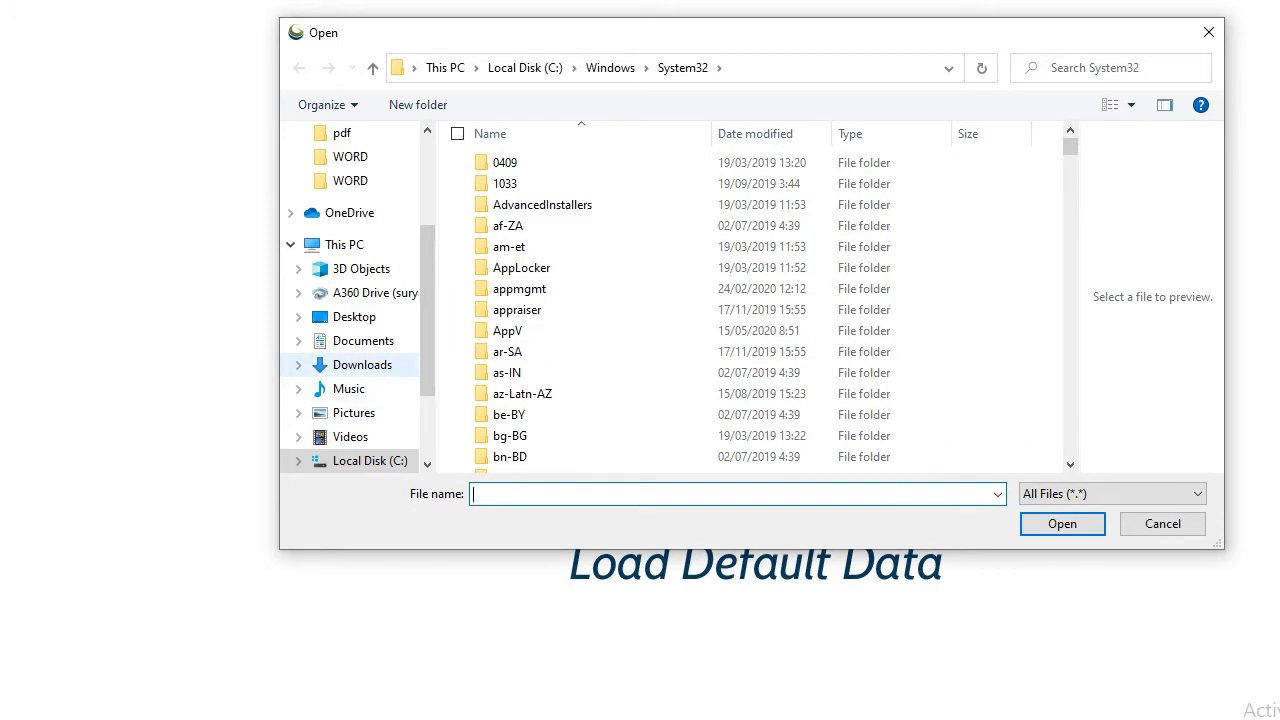
# Load Jl. By Pass Ngurah Rai.kml from the Desktop and look over the imported route.
pyautogui.click(354, 316)
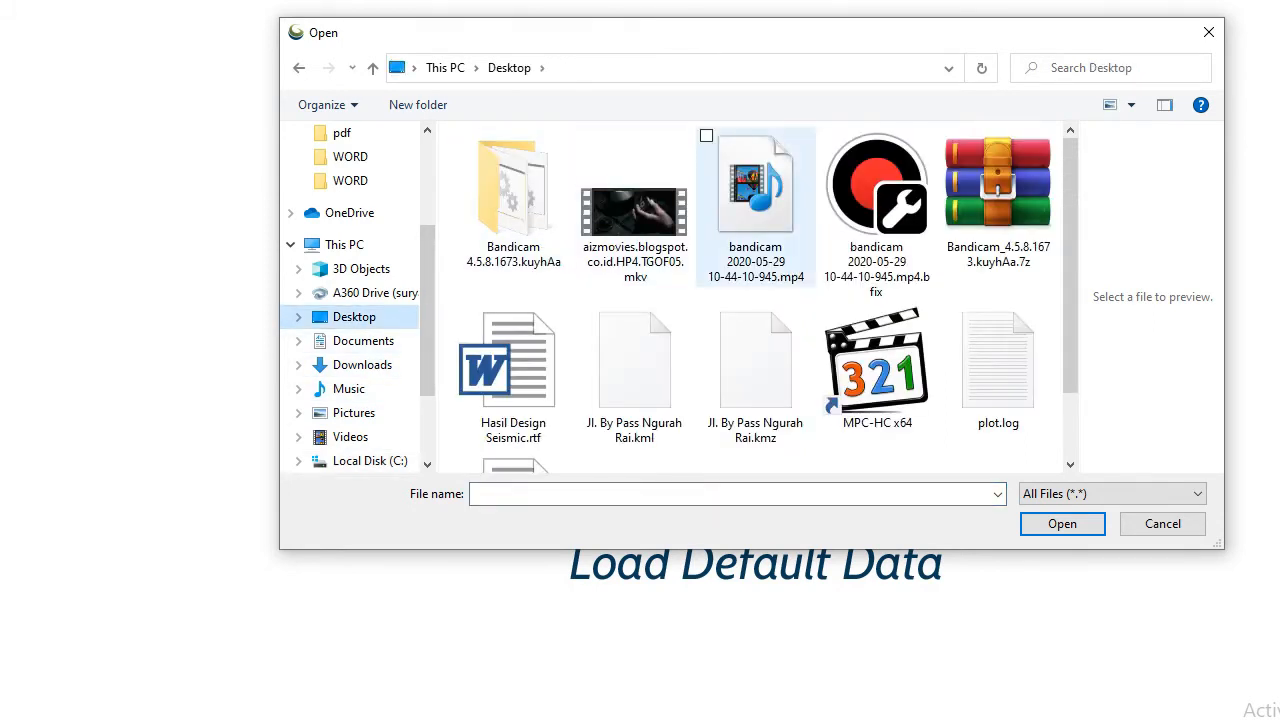
pyautogui.click(634, 365)
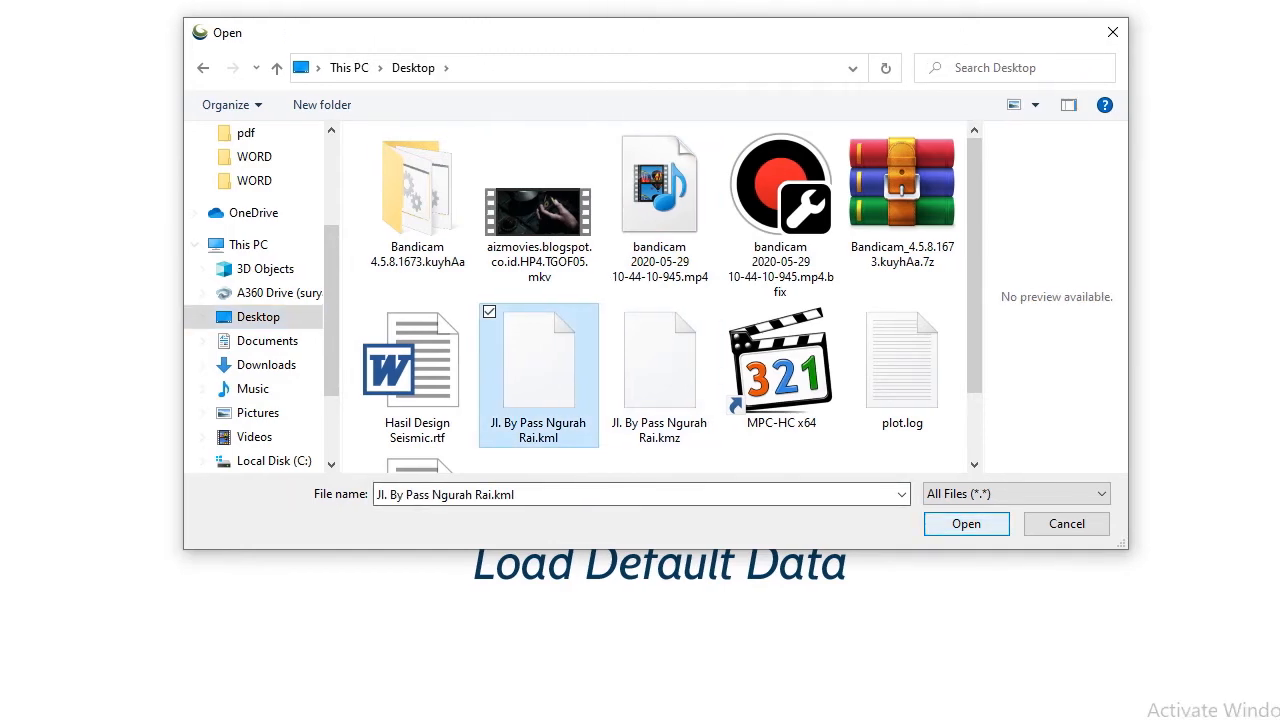
pyautogui.press('Return')
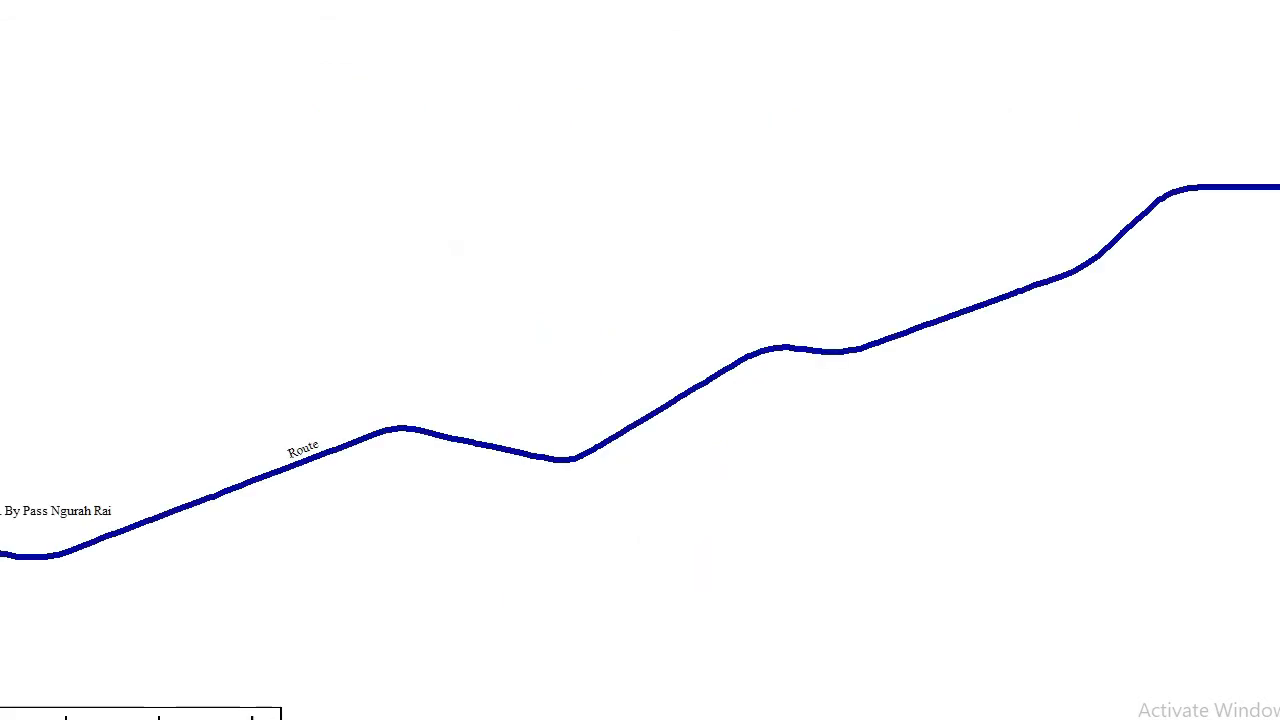
pyautogui.scroll(-1, 392, 371)
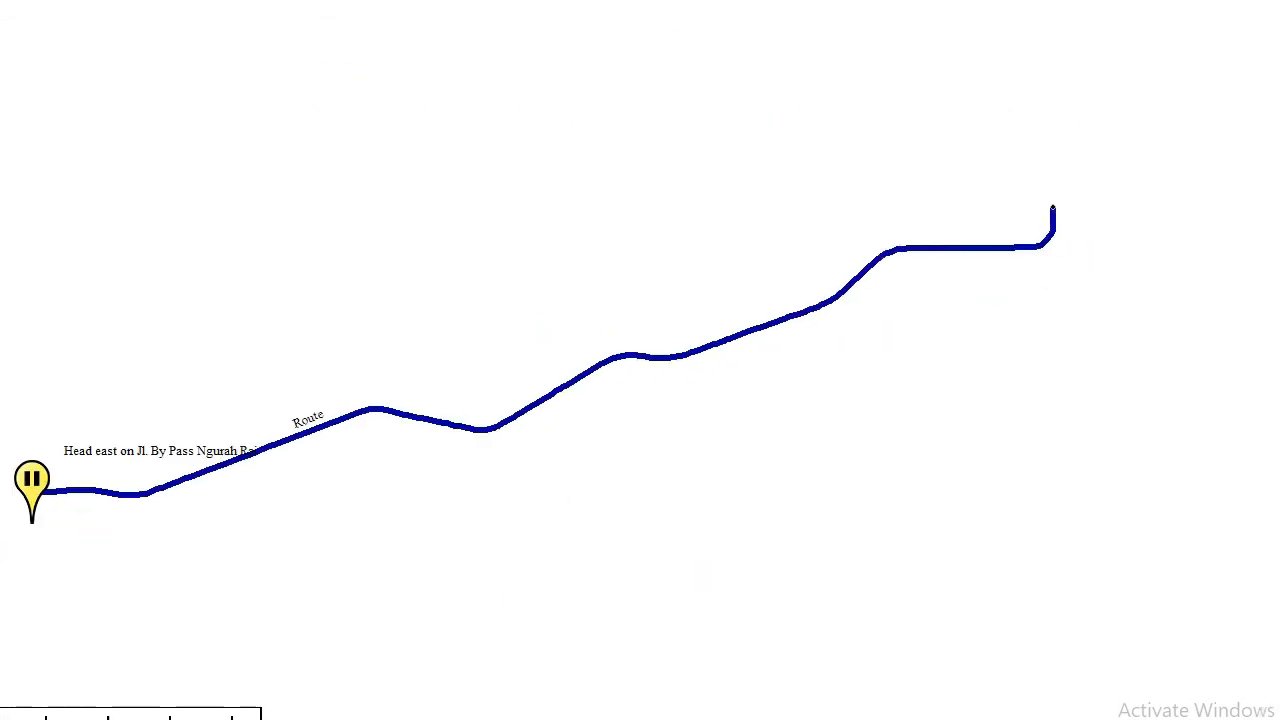
pyautogui.scroll(1, 576, 286)
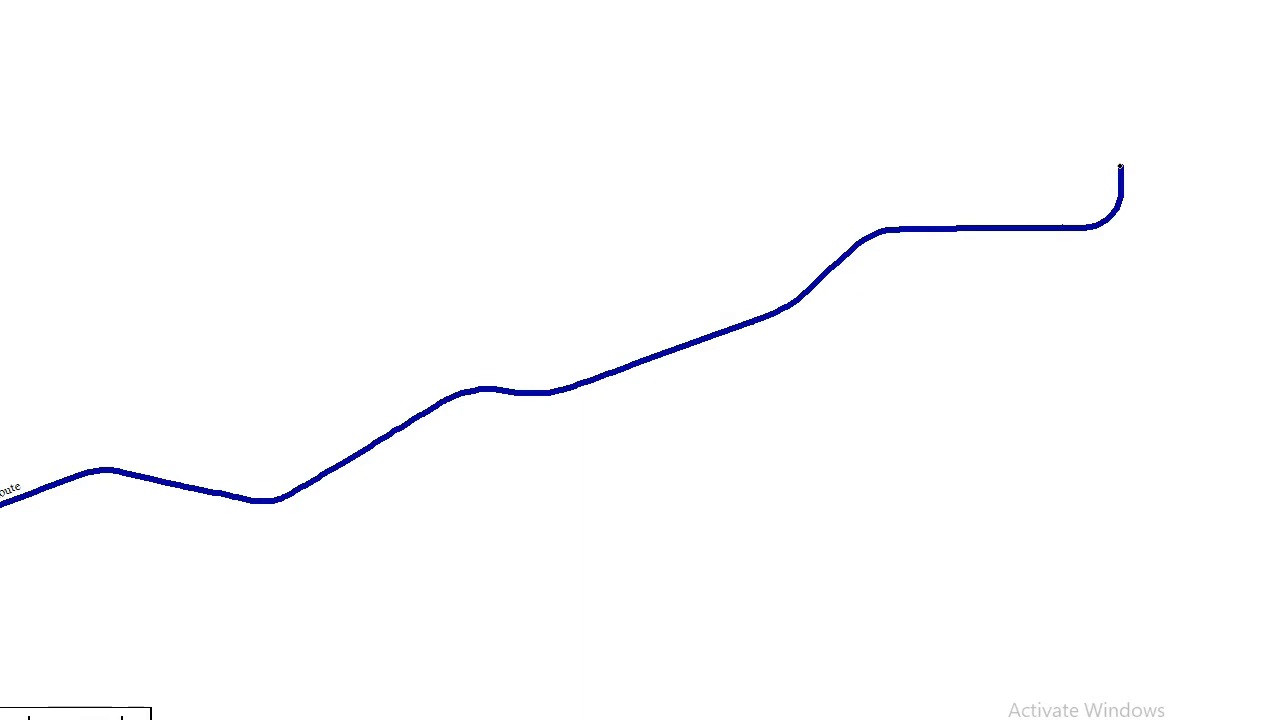
pyautogui.scroll(-1, 225, 238)
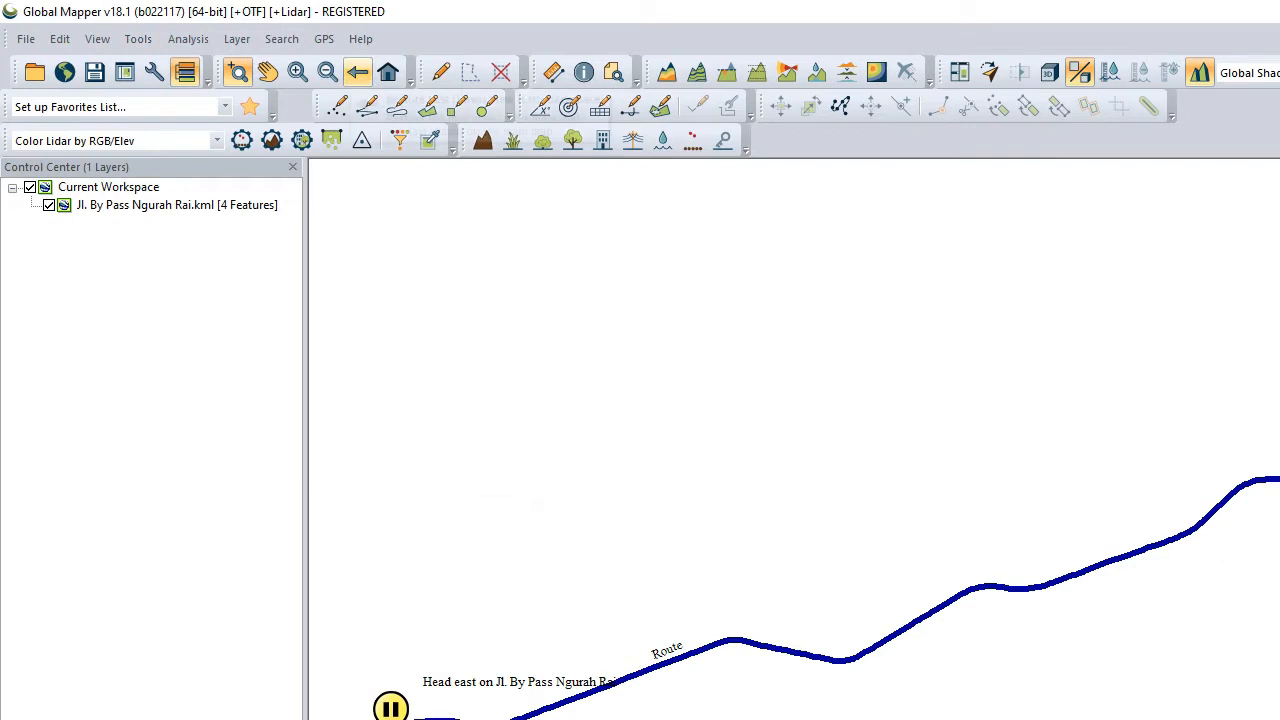
# Activate the Digitizer tool and box-select a short middle section of the route line.
pyautogui.click(441, 71)
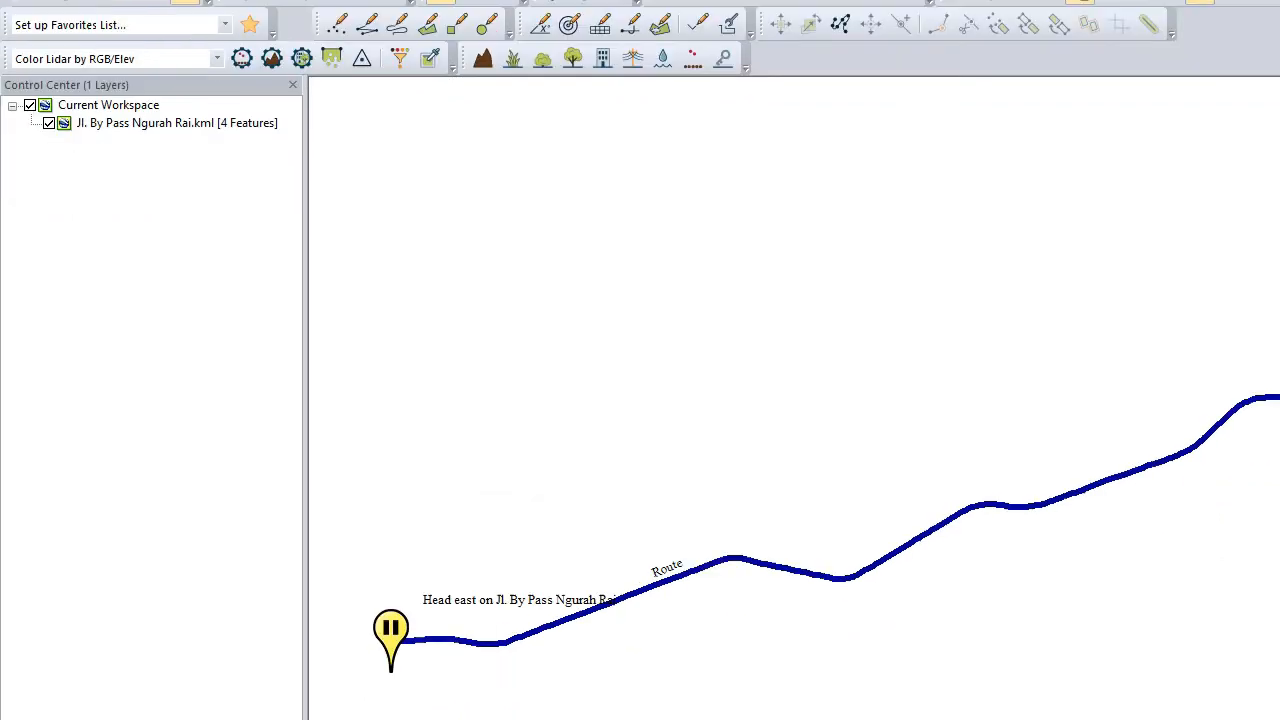
pyautogui.moveTo(928, 599); pyautogui.dragTo(863, 518)
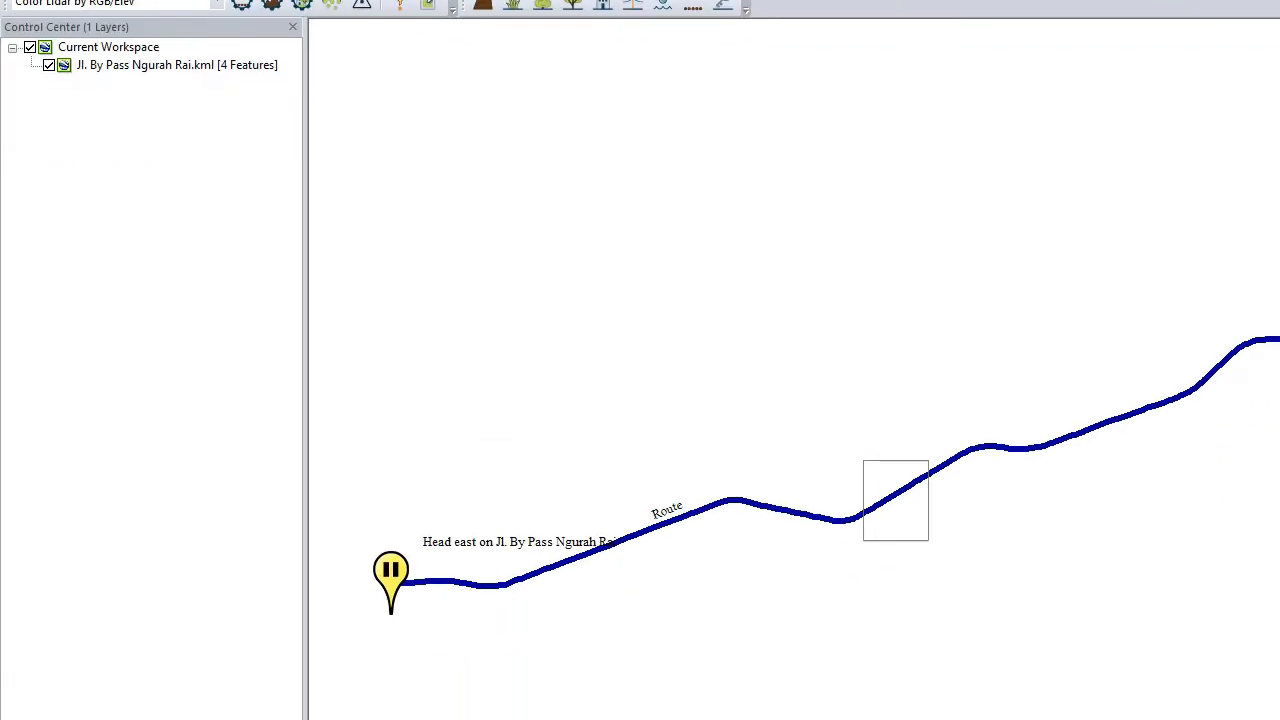
pyautogui.moveTo(863, 461); pyautogui.dragTo(863, 461)
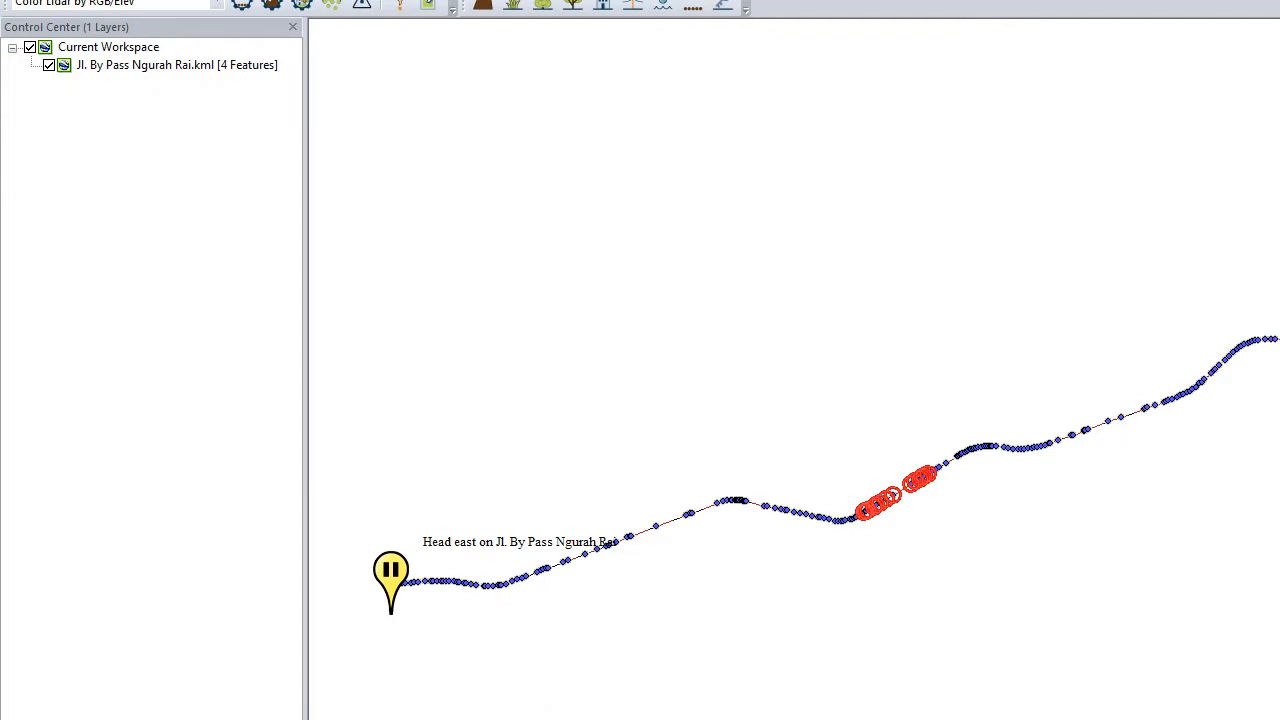
pyautogui.scroll(3, 908, 497)
pyautogui.scroll(3, 945, 410)
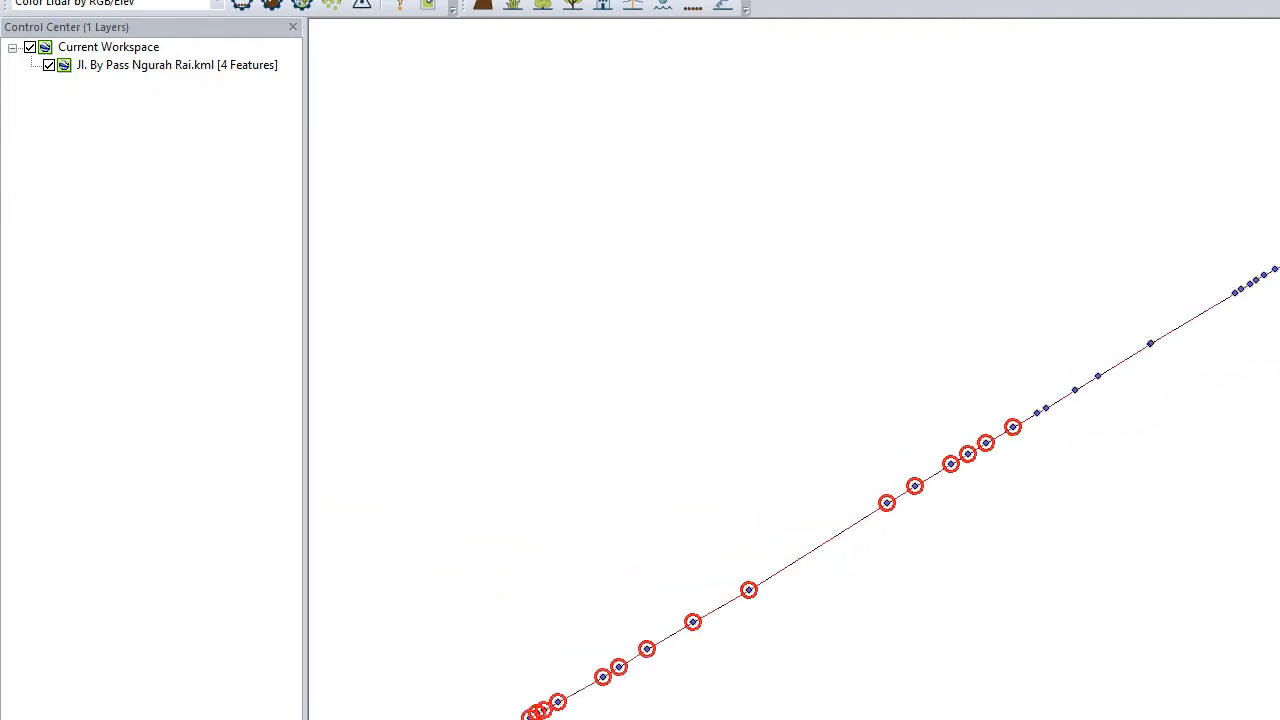
# Box-select the entire route line together with its start and end markers.
pyautogui.scroll(-5, 950, 418)
pyautogui.scroll(1, 950, 418)
pyautogui.scroll(-3, 950, 418)
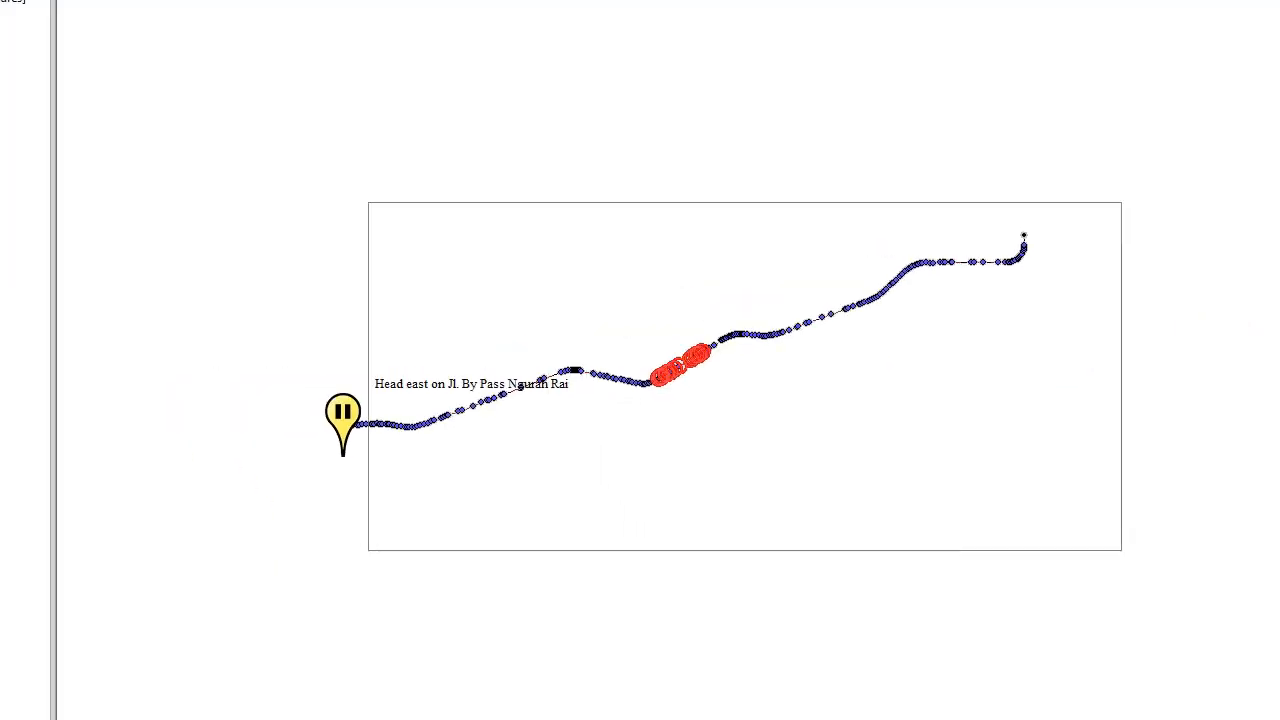
pyautogui.moveTo(1193, 587); pyautogui.dragTo(320, 180)
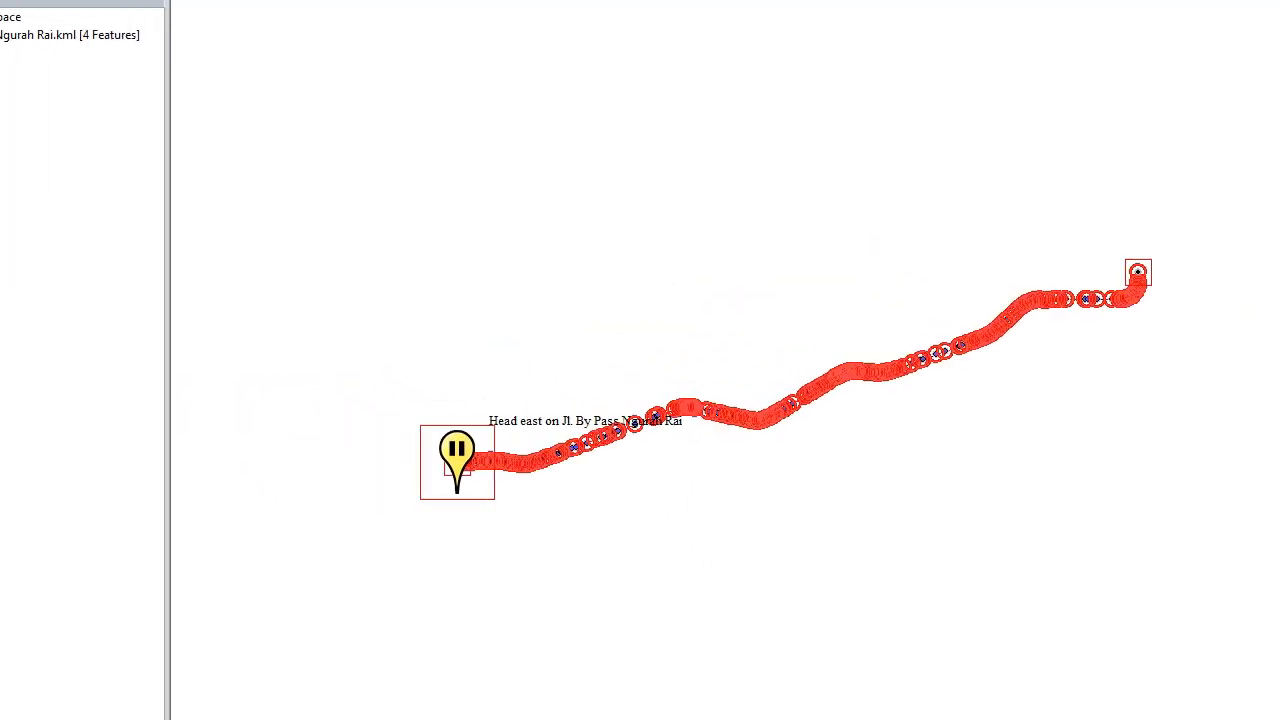
pyautogui.scroll(3, 564, 481)
pyautogui.scroll(2, 178, 395)
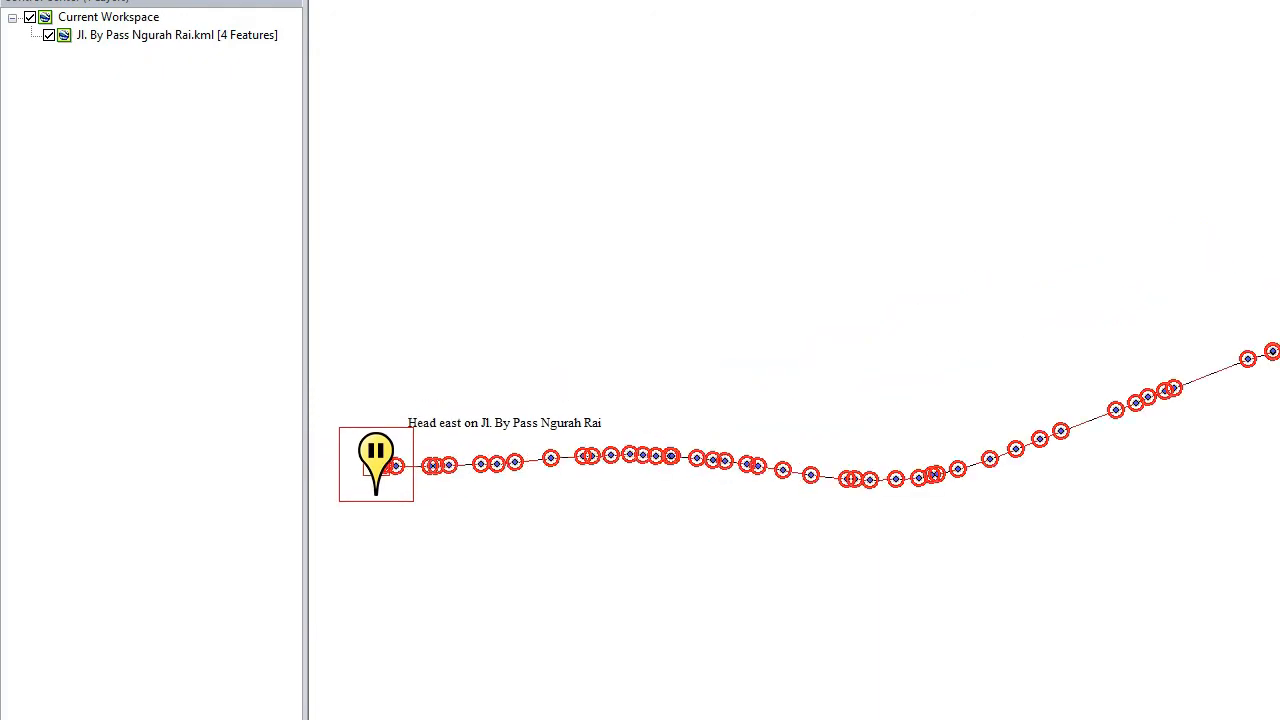
pyautogui.scroll(-3, 472, 440)
pyautogui.moveTo(550, 370); pyautogui.dragTo(428, 527, button='middle')
pyautogui.scroll(-2, 1222, 350)
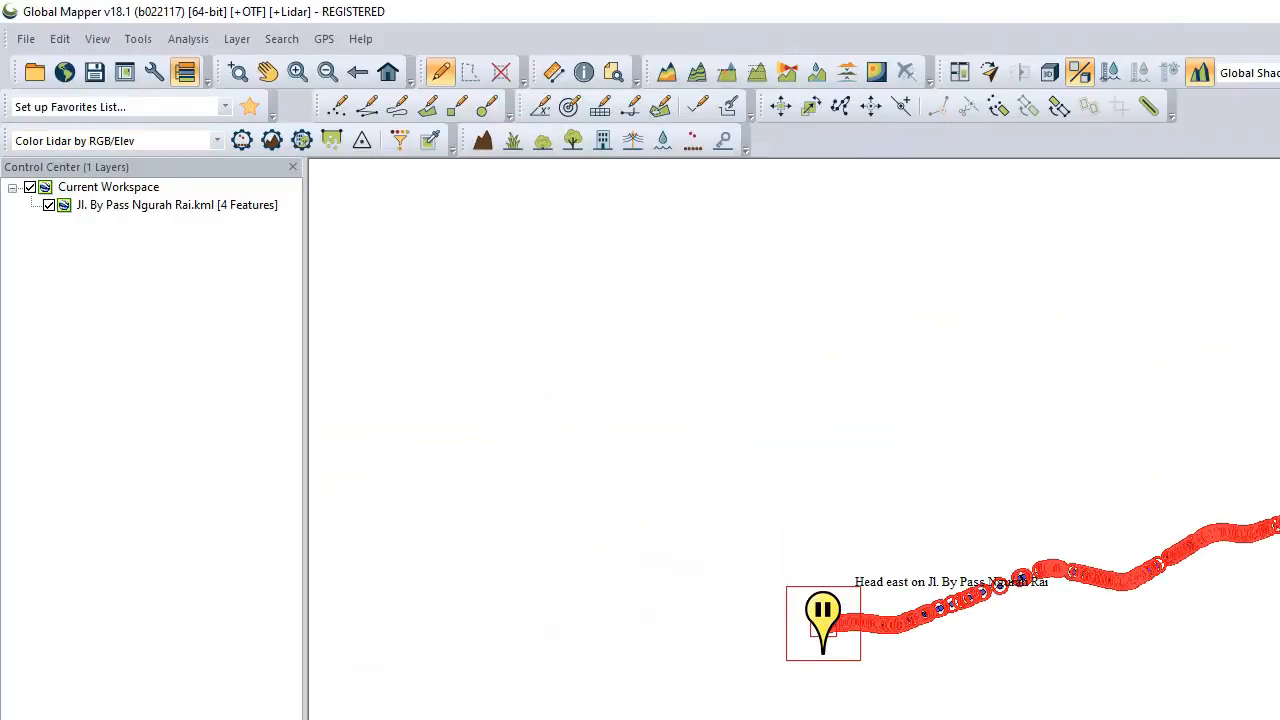
# Start a Vector/Lidar format export of the loaded data with DWG as the export format.
pyautogui.click(26, 39)
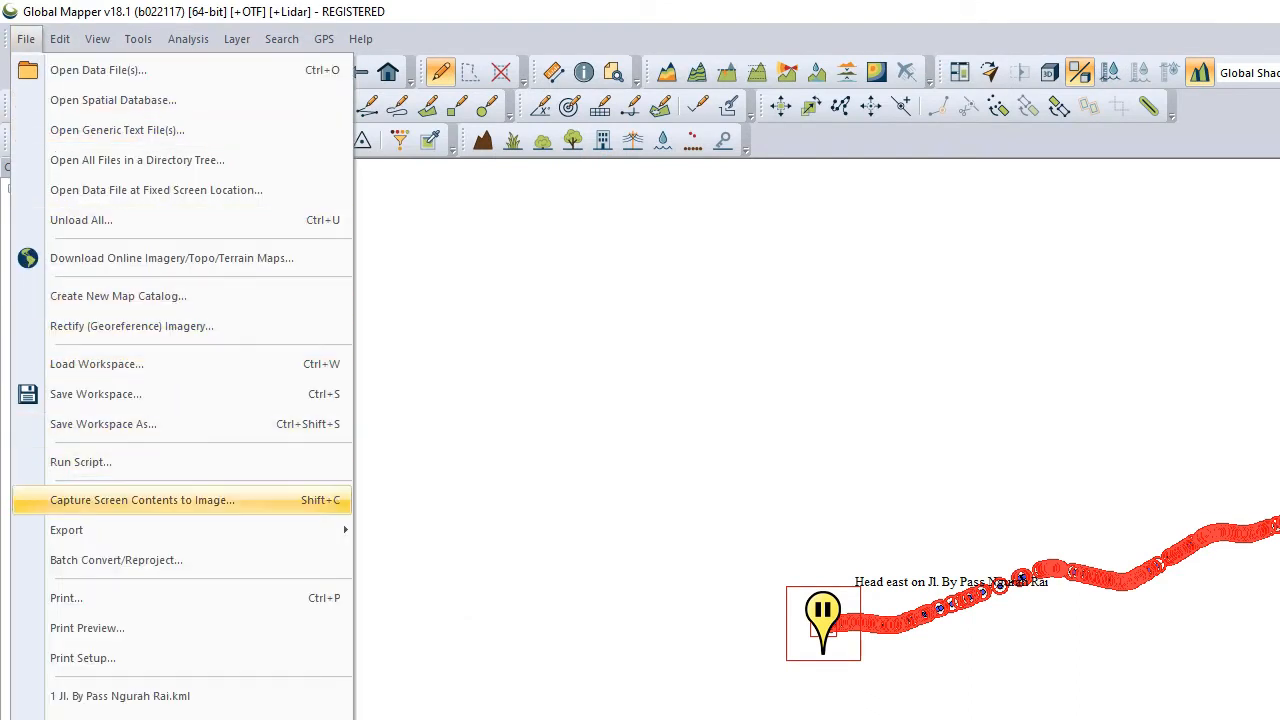
pyautogui.moveTo(300, 530)
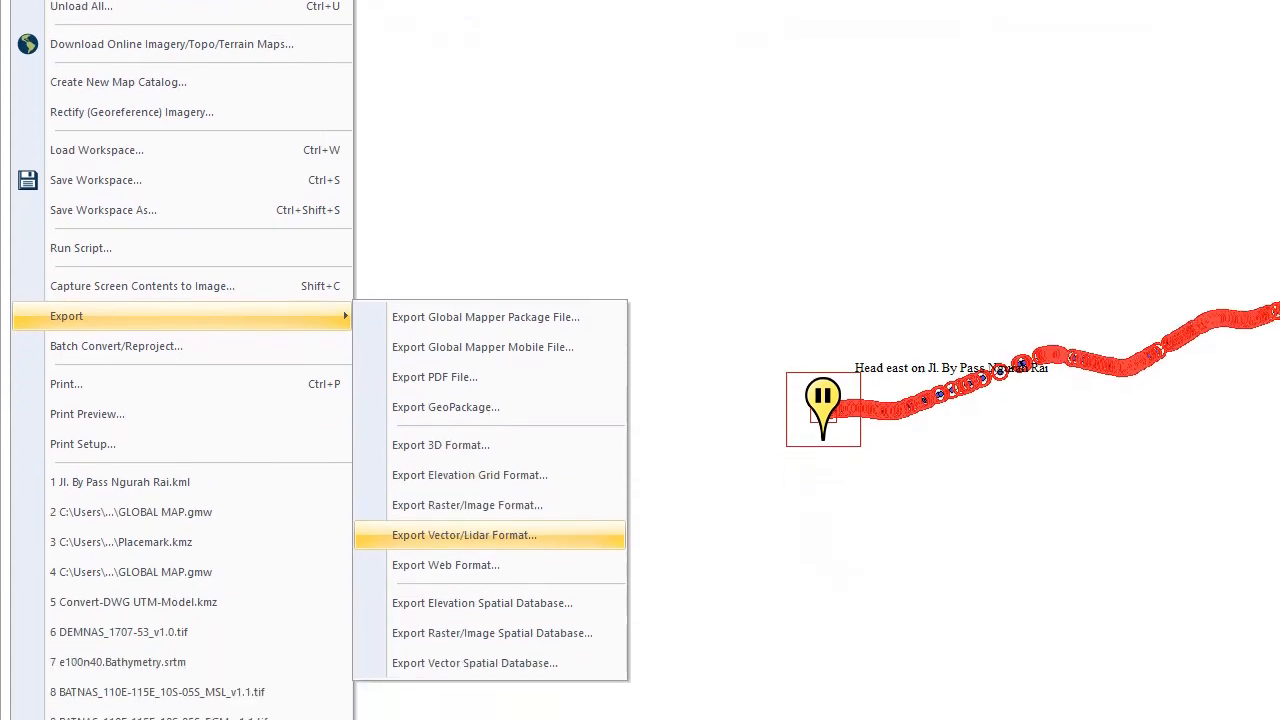
pyautogui.click(464, 535)
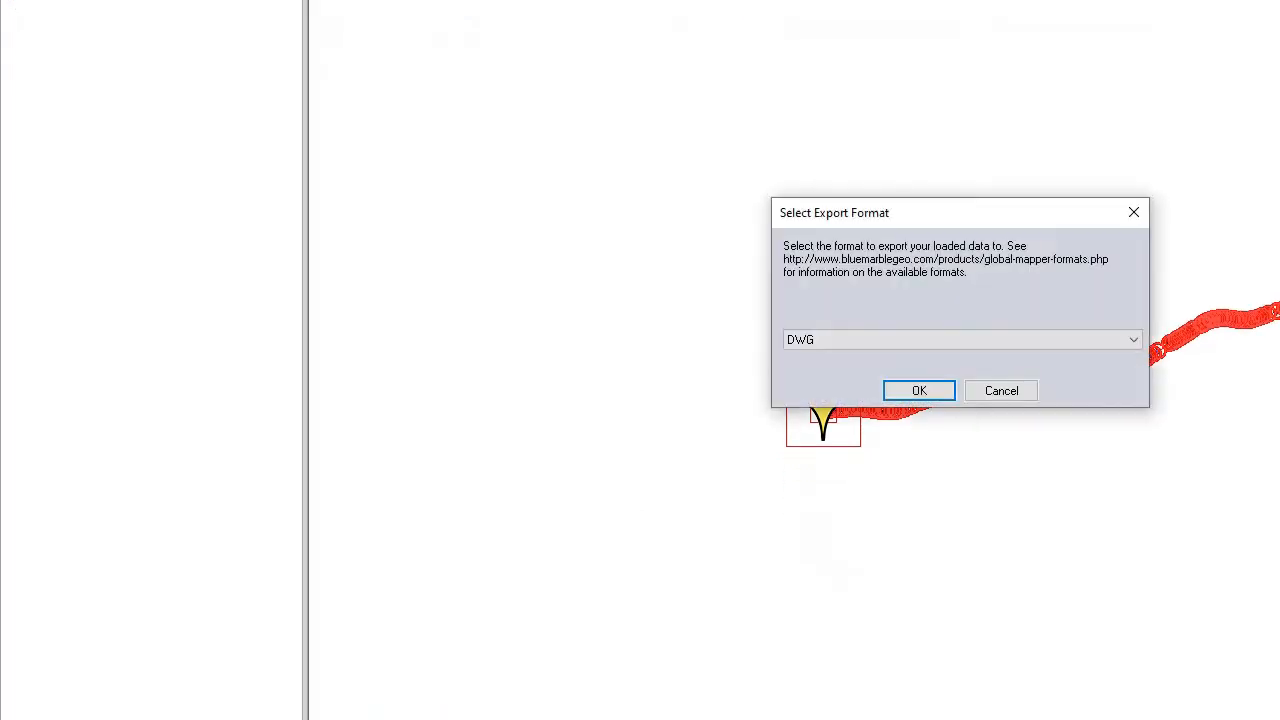
pyautogui.click(1133, 340)
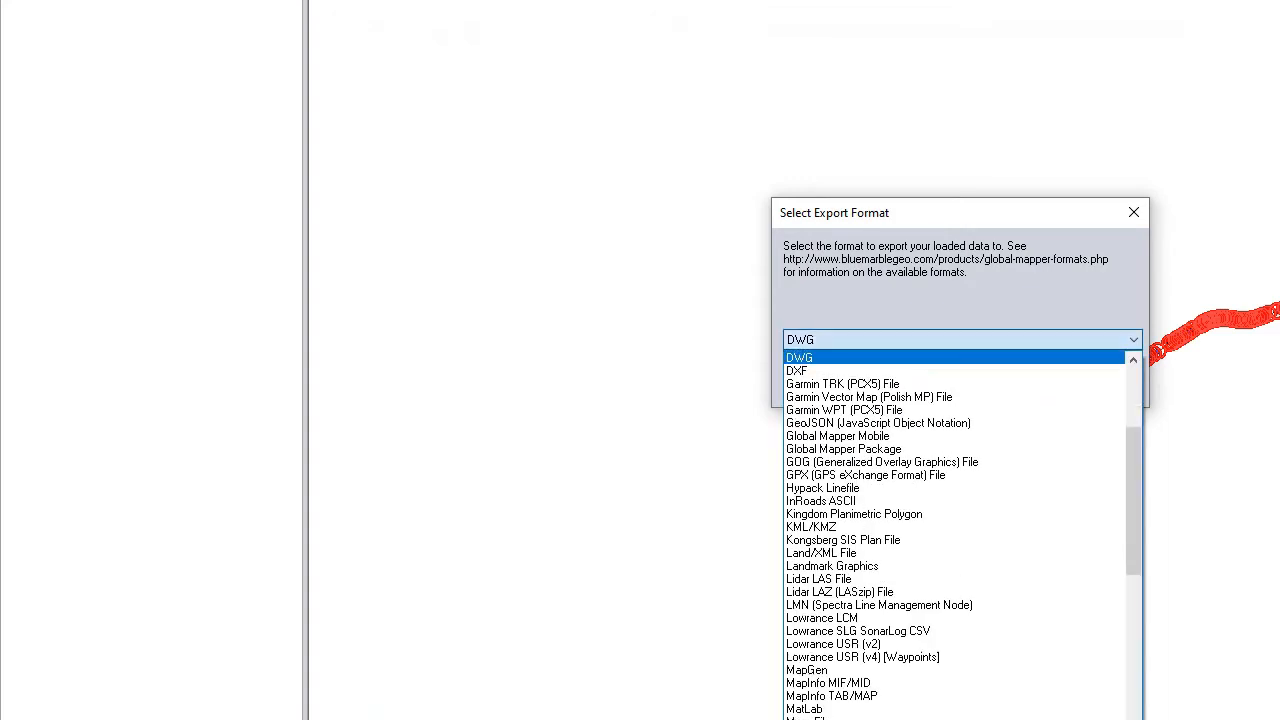
pyautogui.click(1133, 340)
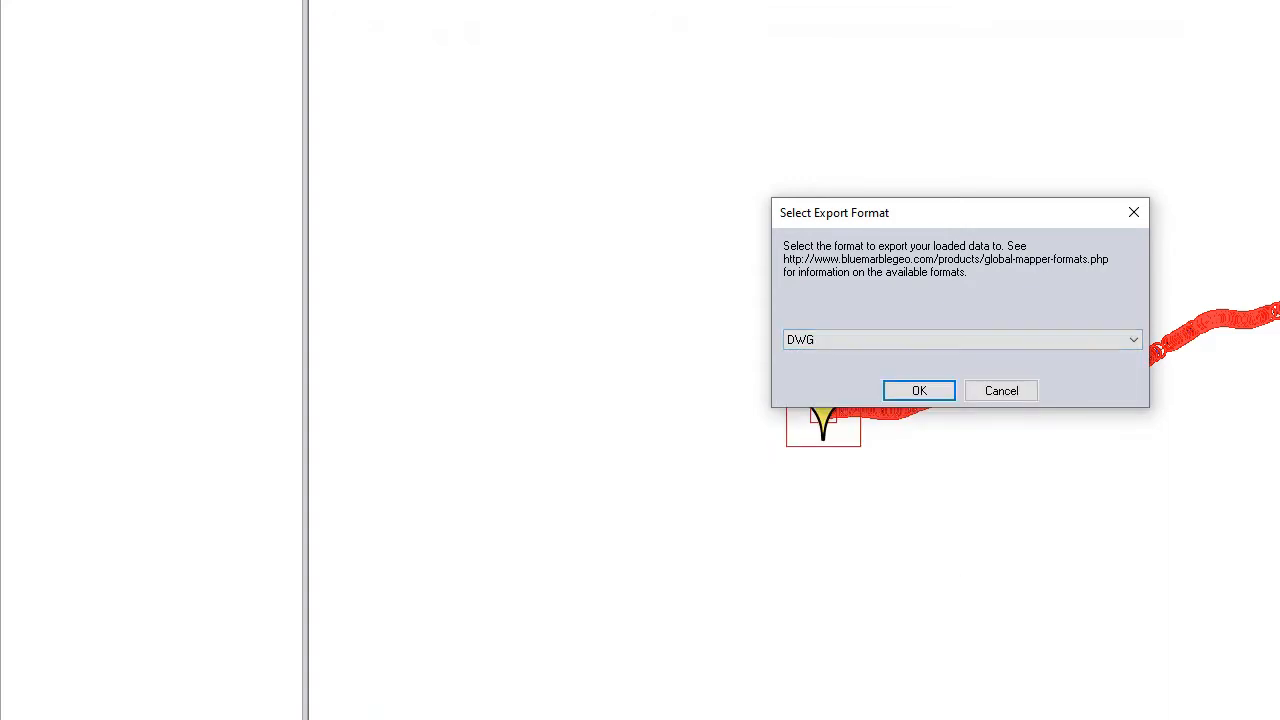
pyautogui.press('Return')
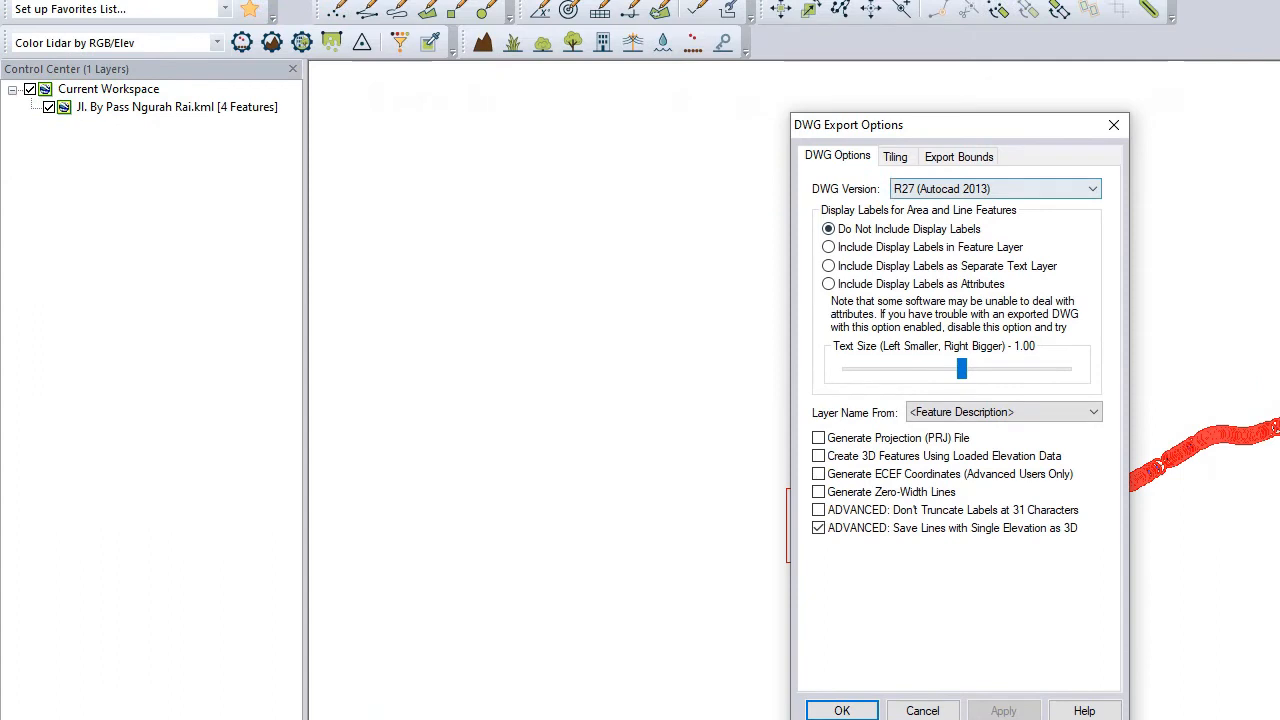
# Review the tiling and export bounds settings, and accept the DWG export options.
pyautogui.click(896, 175)
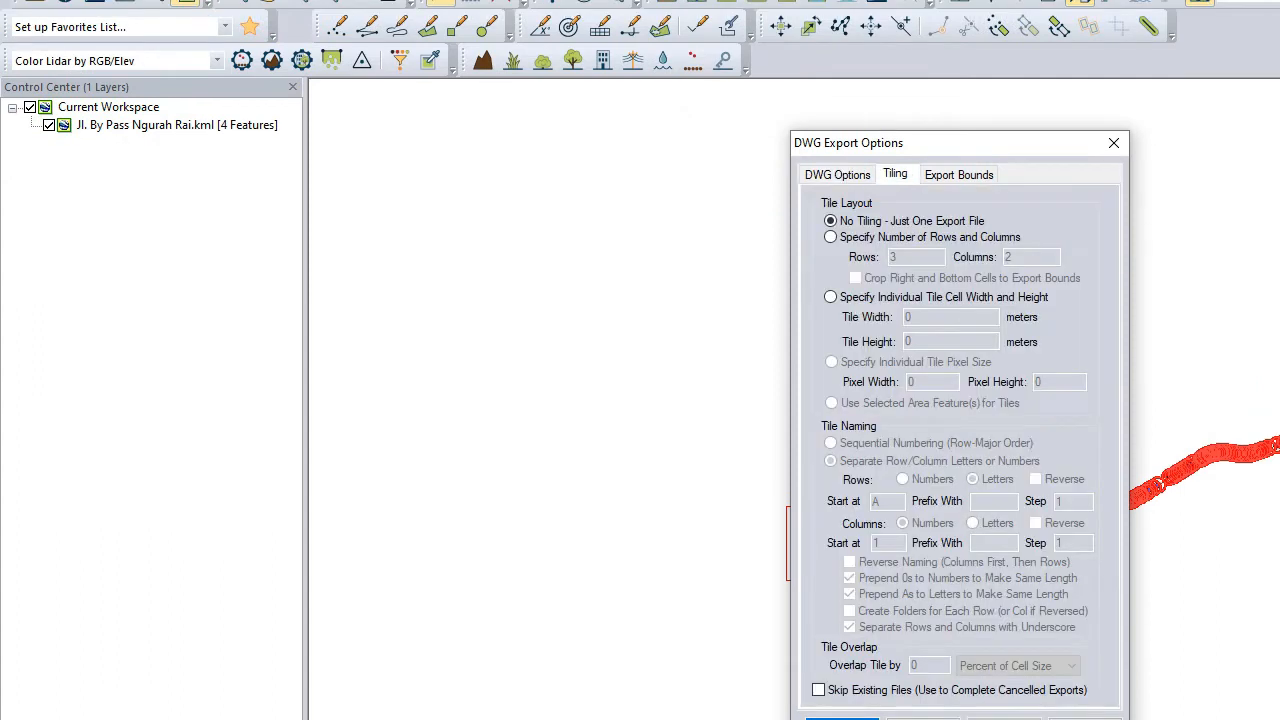
pyautogui.click(959, 175)
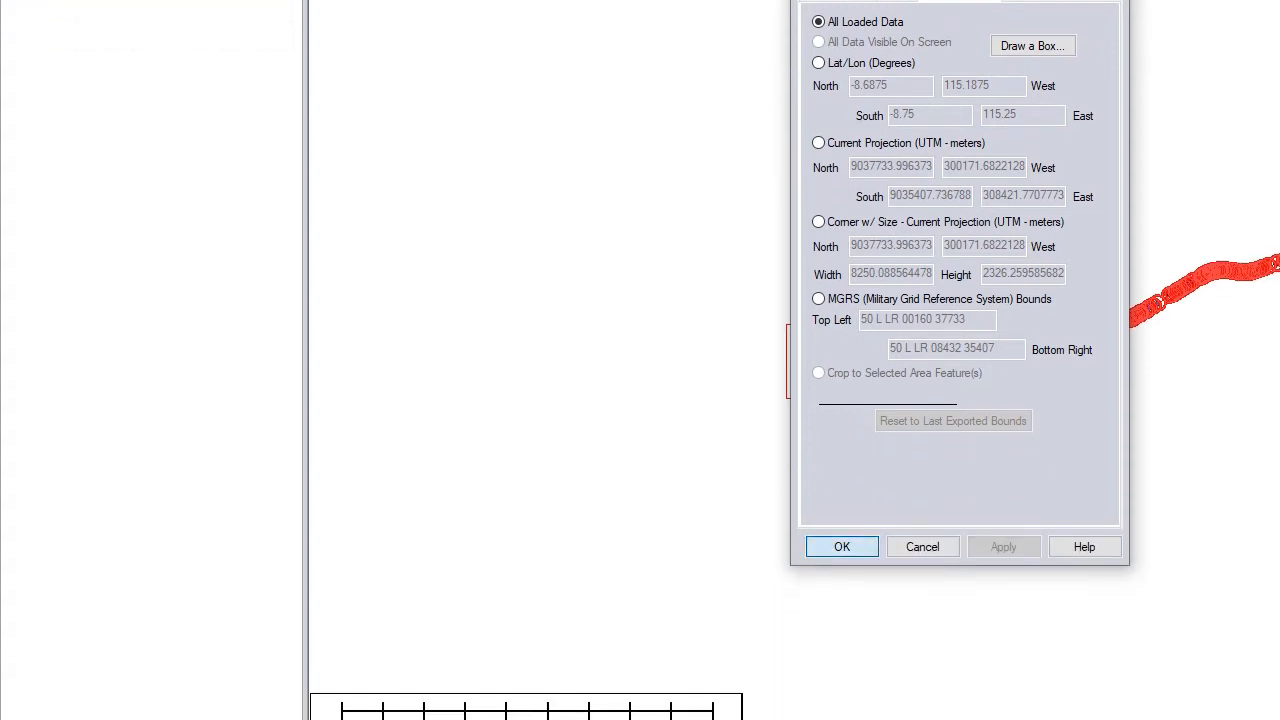
pyautogui.click(842, 546)
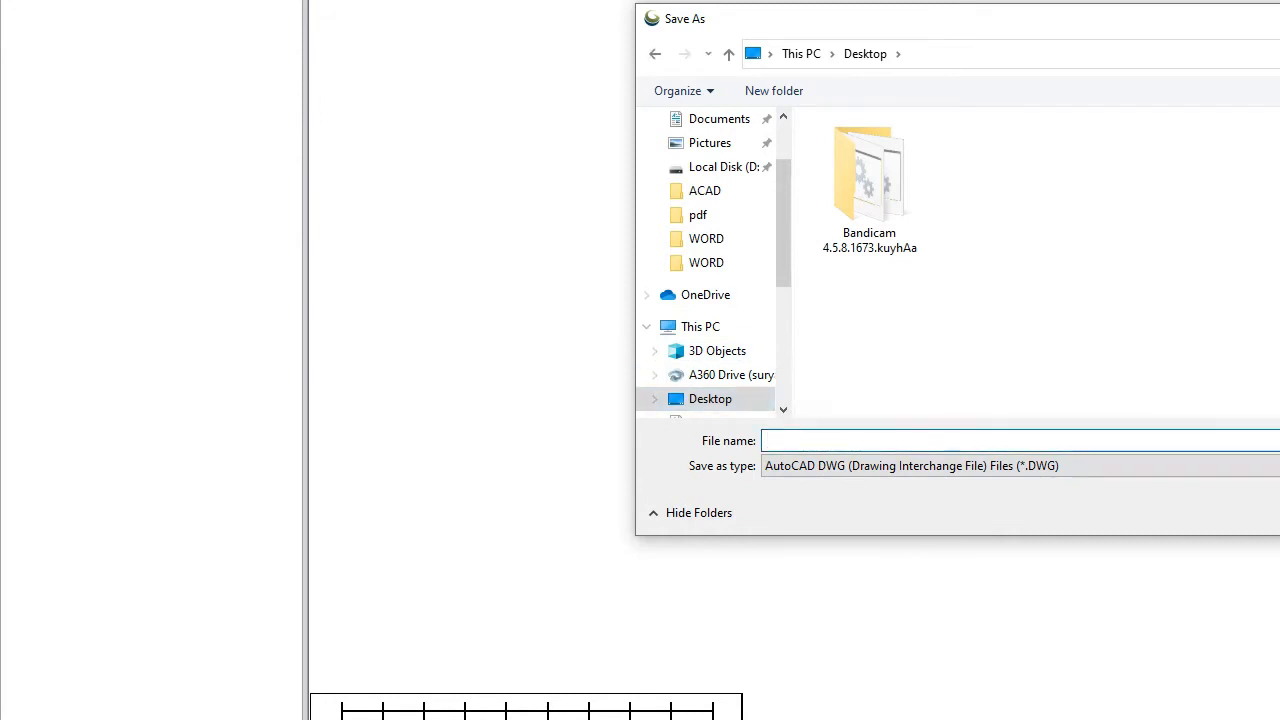
# Save the DWG export on the Desktop as "convert kml to dwg" and minimize the Global Mapper window.
pyautogui.write('convert kml to dwg')
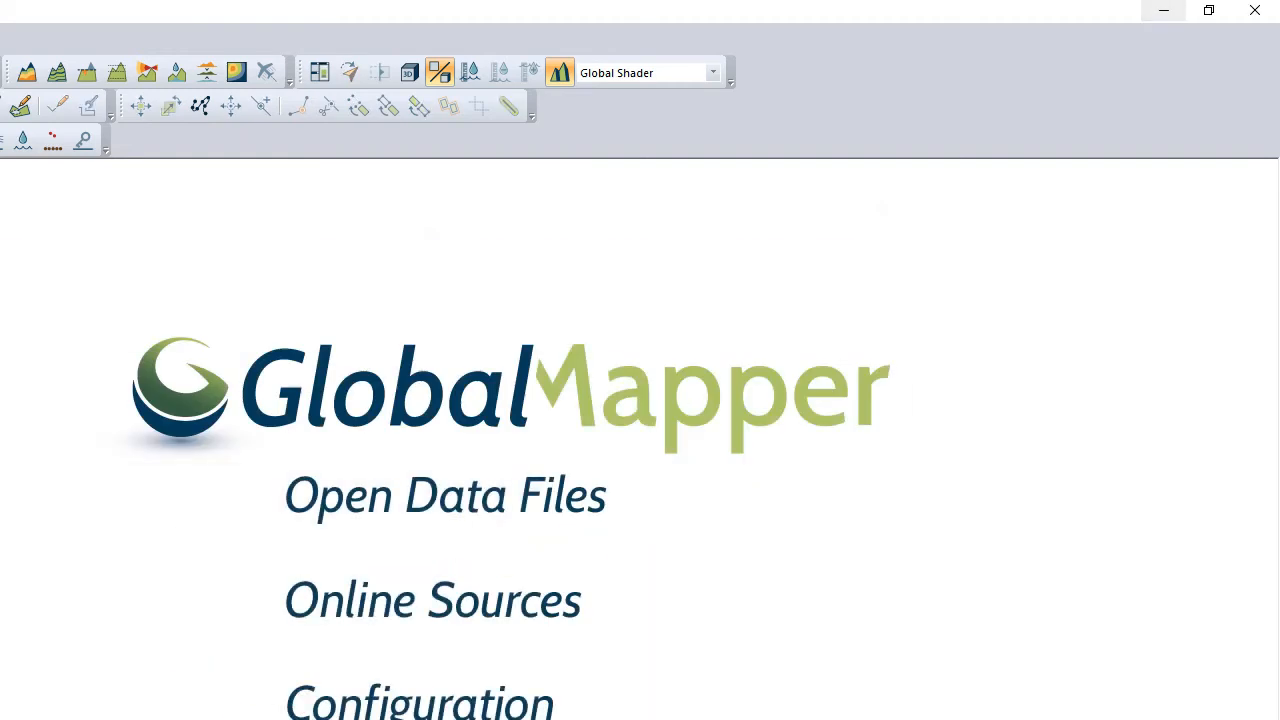
pyautogui.click(1163, 10)
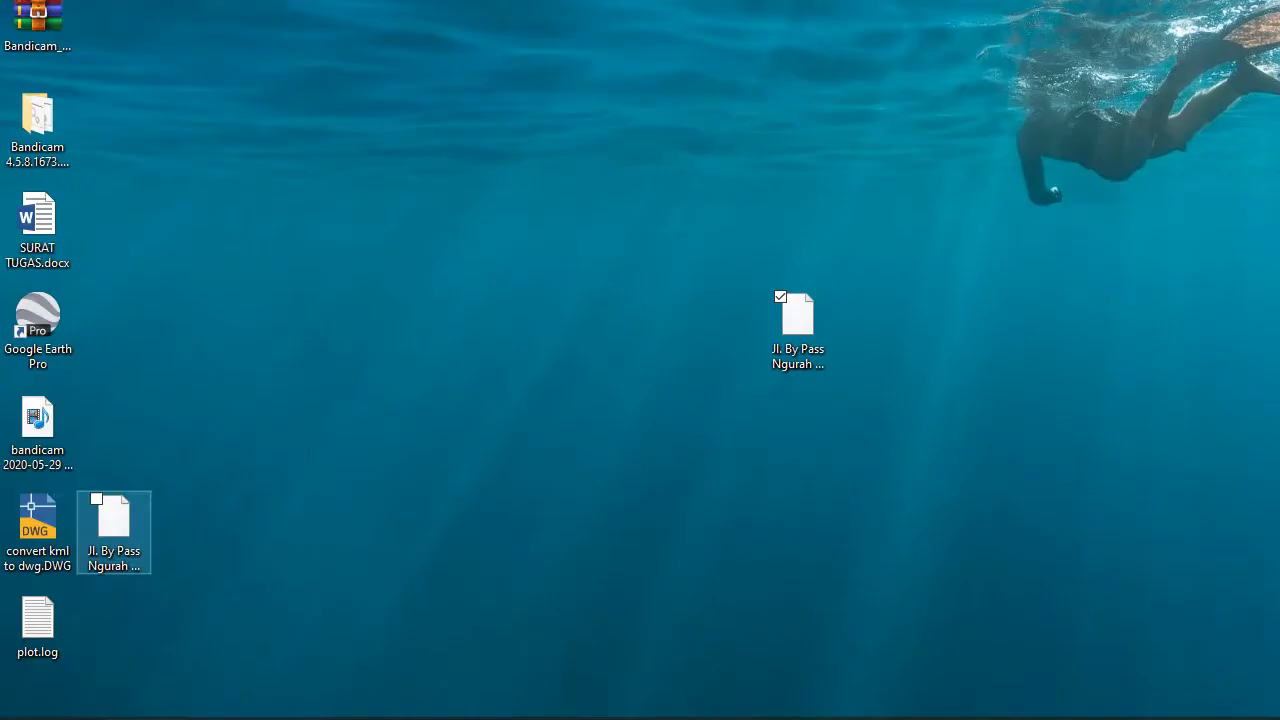
# Move convert kml to dwg.DWG beside the Jl. By Pass Ngurah Rai file in the middle of the desktop and select both files.
pyautogui.moveTo(37, 515); pyautogui.dragTo(896, 321)
pyautogui.click(1056, 449)
pyautogui.moveTo(1056, 449); pyautogui.dragTo(775, 225)
pyautogui.moveTo(680, 225); pyautogui.dragTo(680, 225)
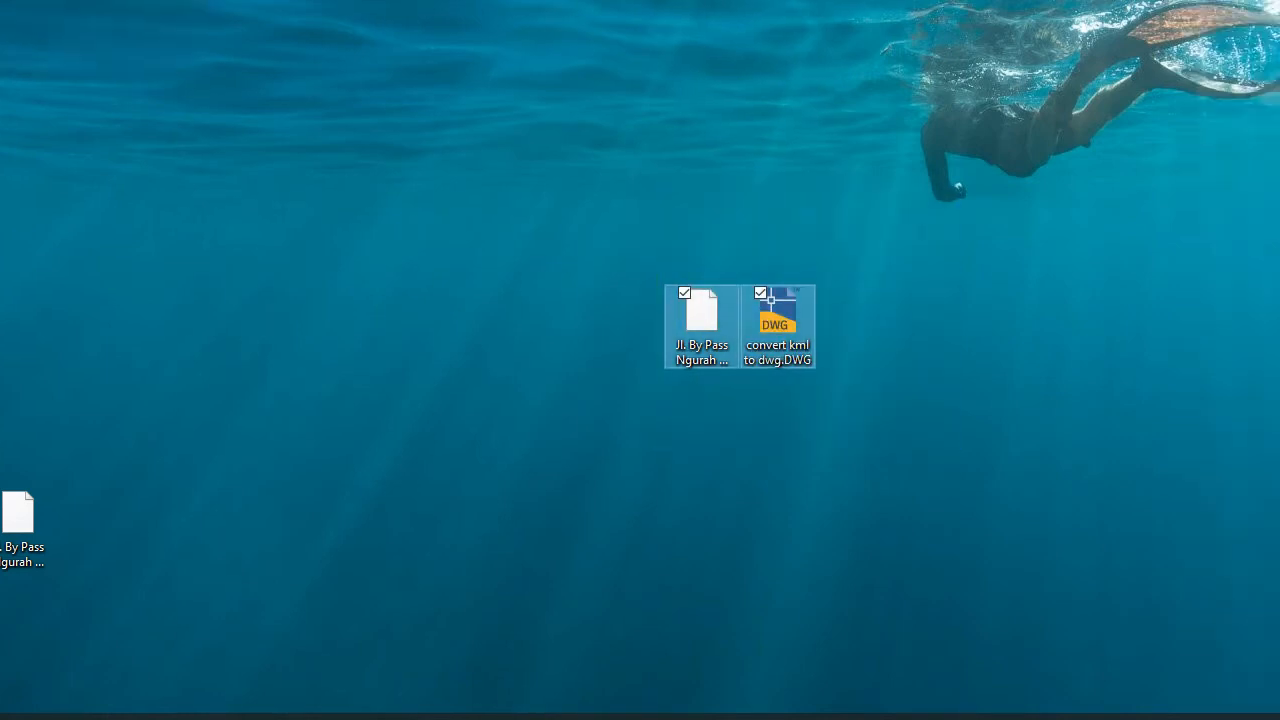
# Open the convert kml to dwg.DWG file from the desktop in Civil 3D.
pyautogui.click(640, 420)
pyautogui.rightClick(780, 318)
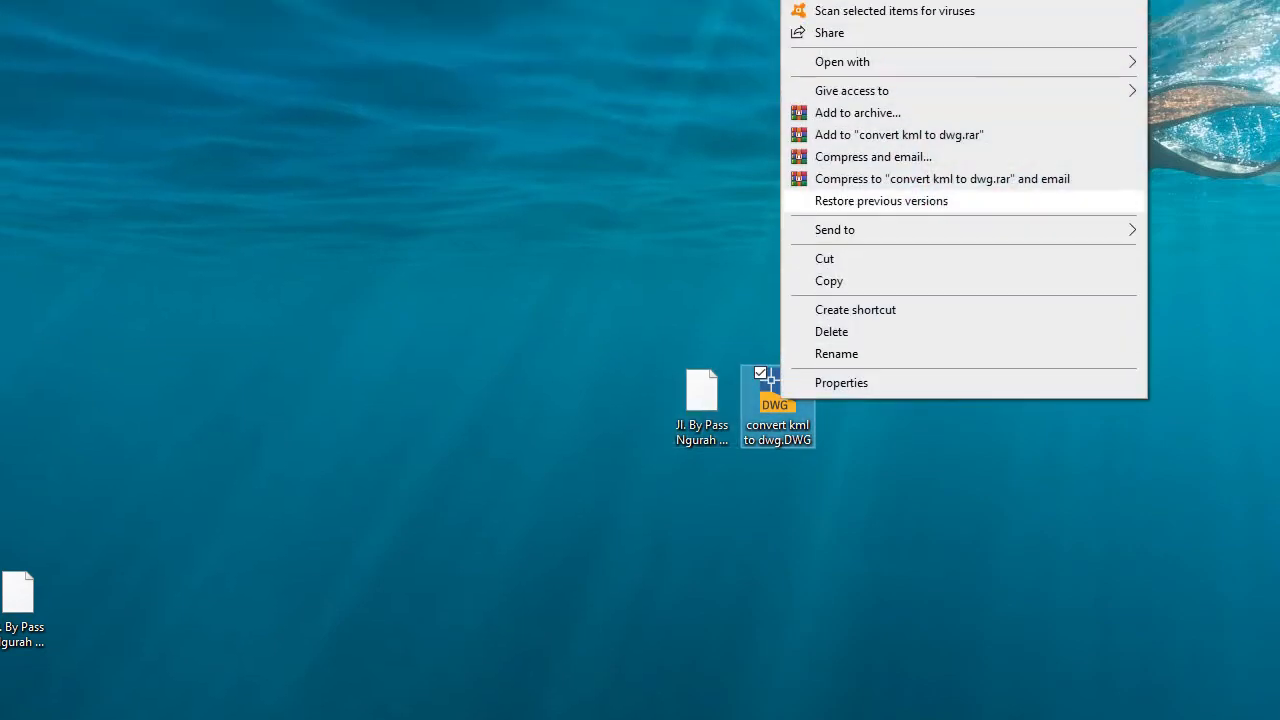
pyautogui.click(832, 173)
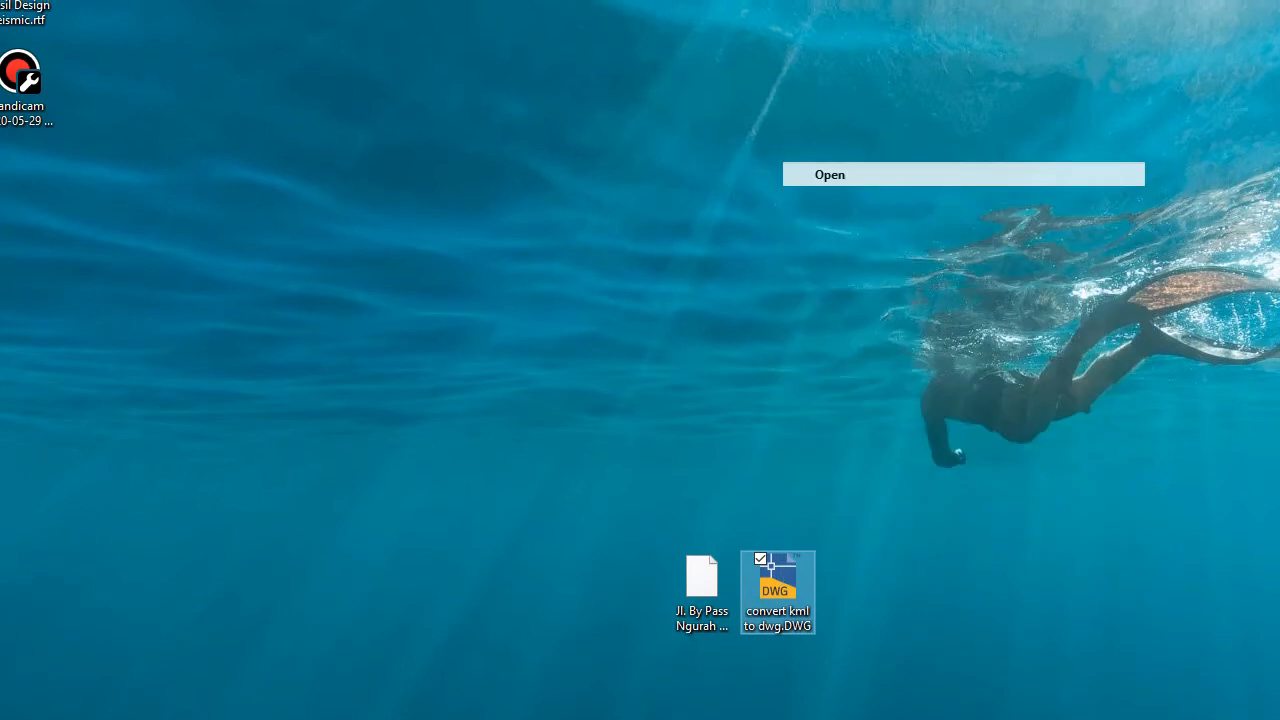
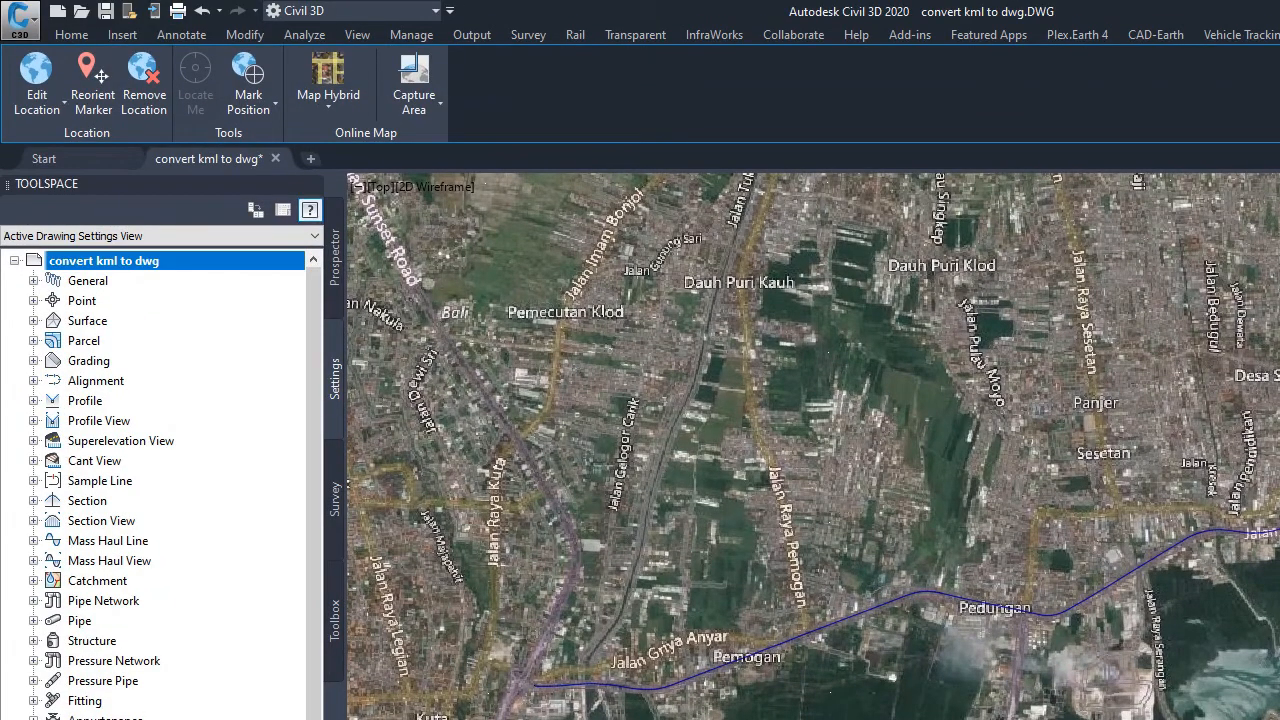
# Close the Toolspace and select the blue route polyline near its western end at the Jalan Raya Sunset Road junction.
pyautogui.click(311, 184)
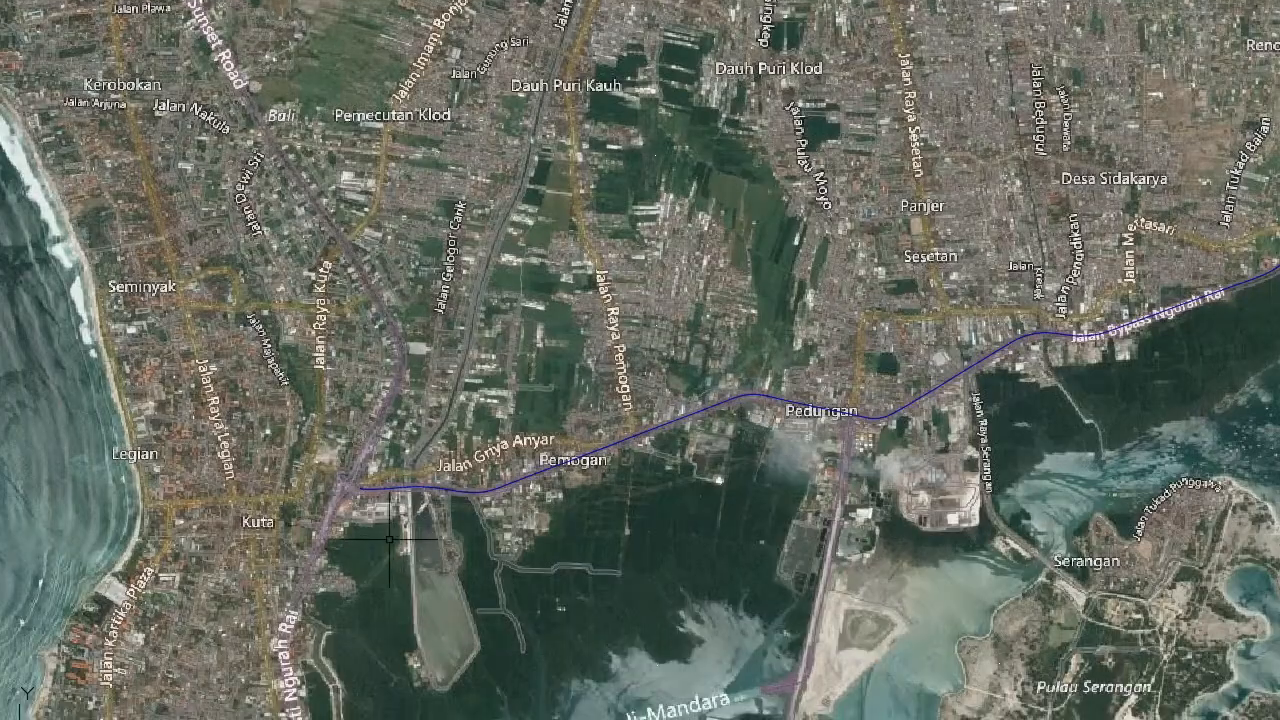
pyautogui.scroll(4, 386, 704)
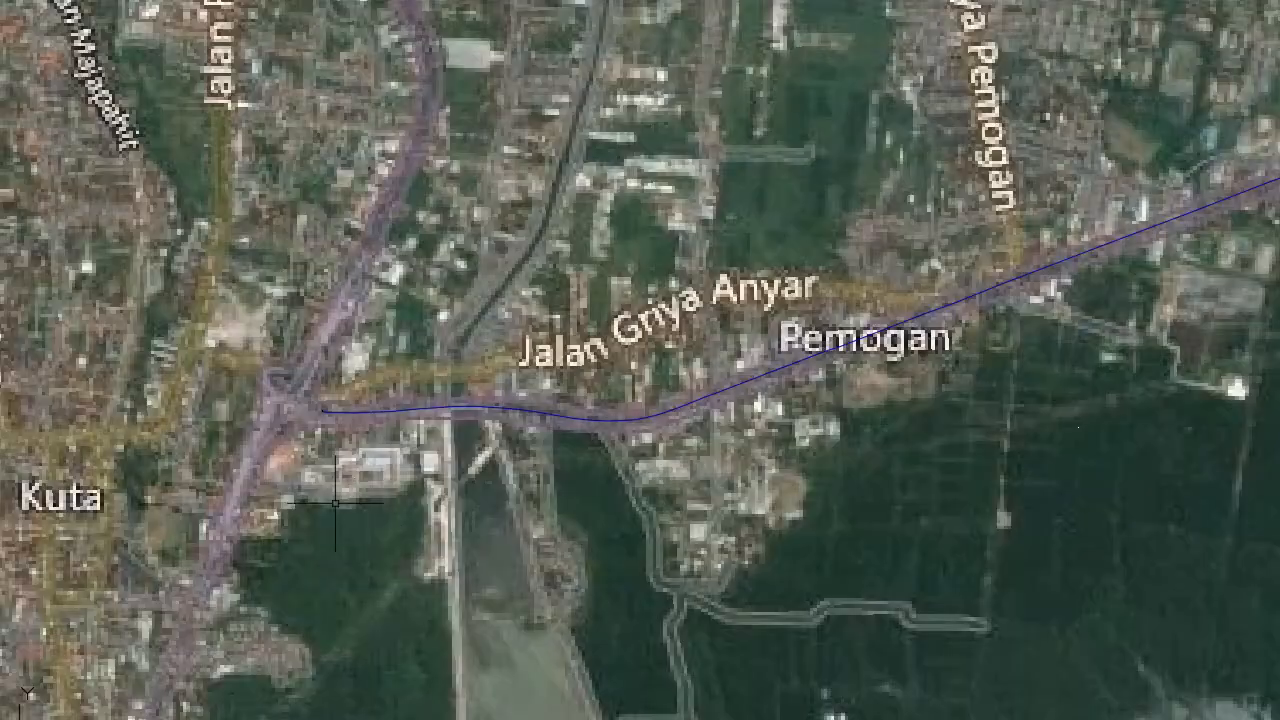
pyautogui.scroll(4, 305, 428)
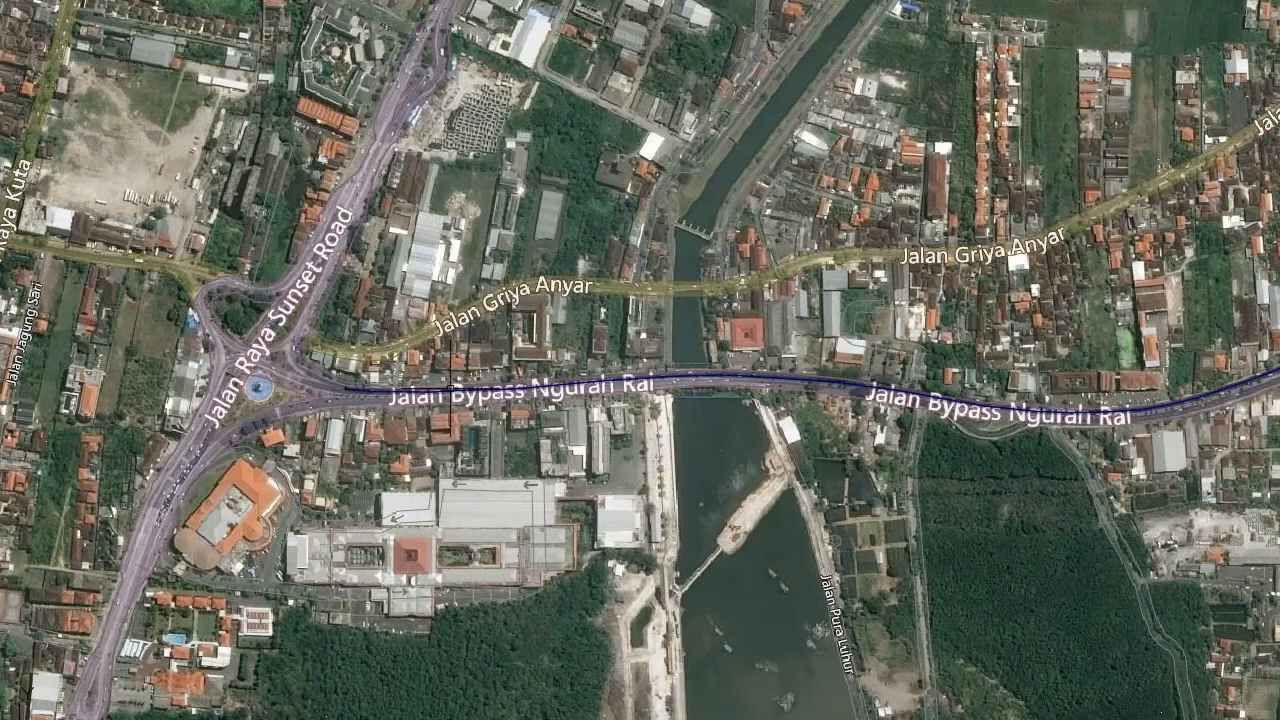
pyautogui.click(677, 376)
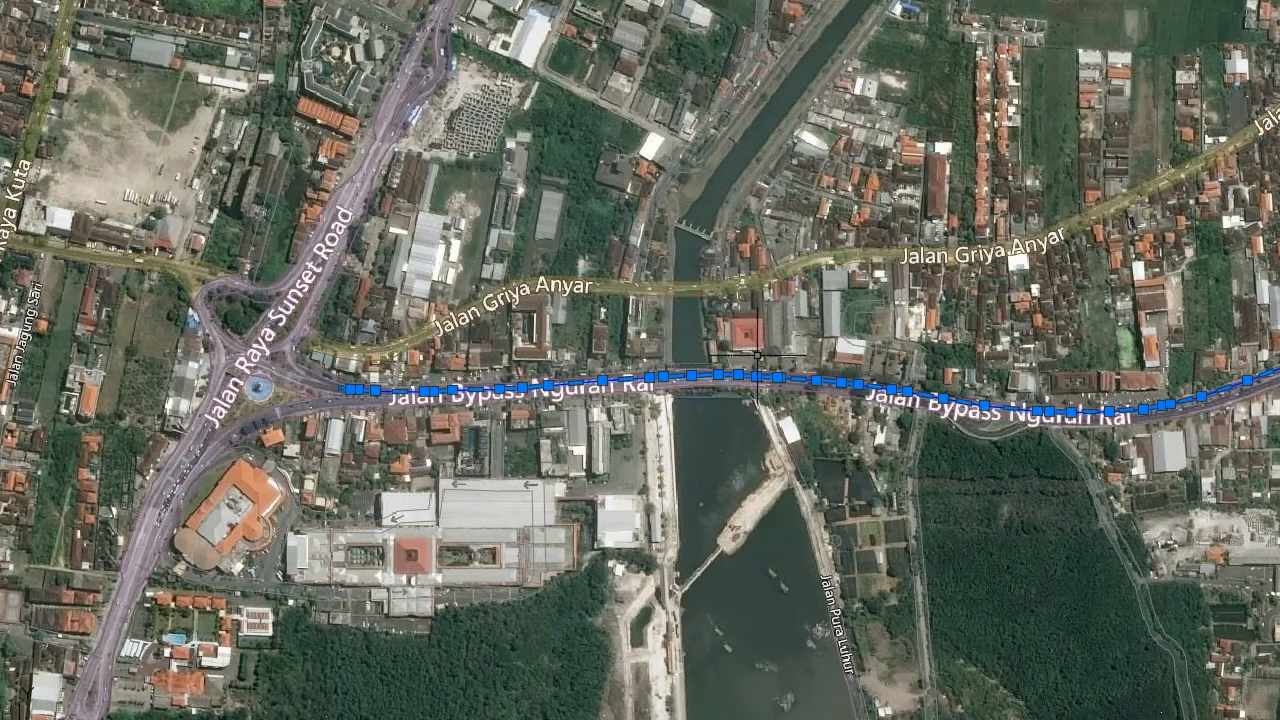
# Follow the selected polyline eastward over the aerial map to check its alignment with Jalan Bypass Ngurah Rai.
pyautogui.moveTo(841, 383); pyautogui.dragTo(403, 385, button='middle')
pyautogui.moveTo(955, 241); pyautogui.dragTo(483, 463, button='middle')
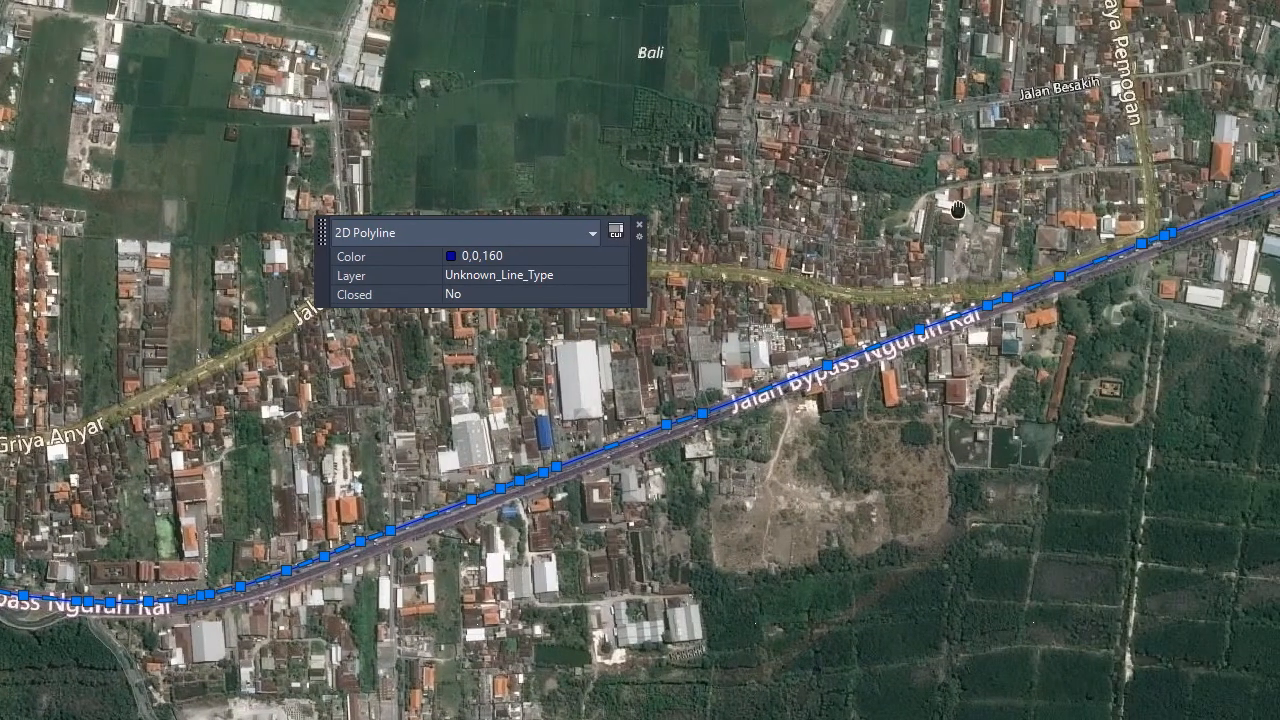
pyautogui.moveTo(957, 209); pyautogui.dragTo(455, 410, button='middle')
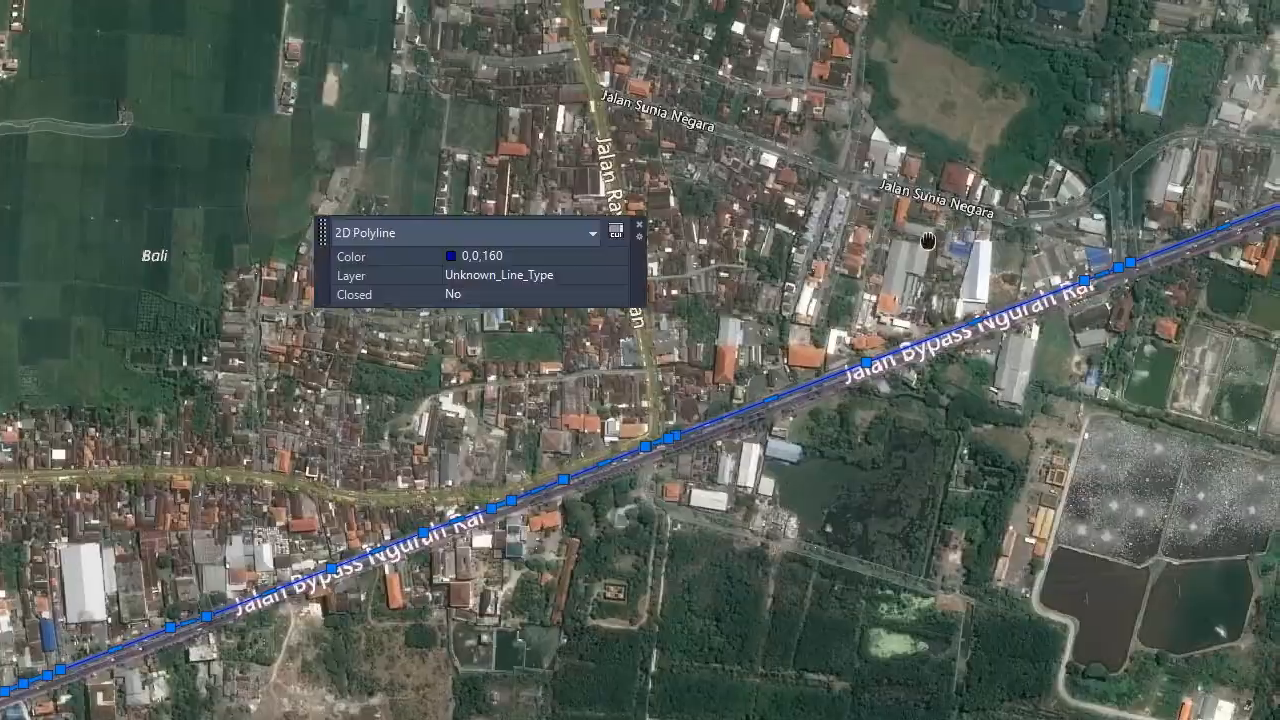
pyautogui.moveTo(923, 243); pyautogui.dragTo(571, 371, button='middle')
pyautogui.moveTo(730, 320); pyautogui.dragTo(490, 403, button='middle')
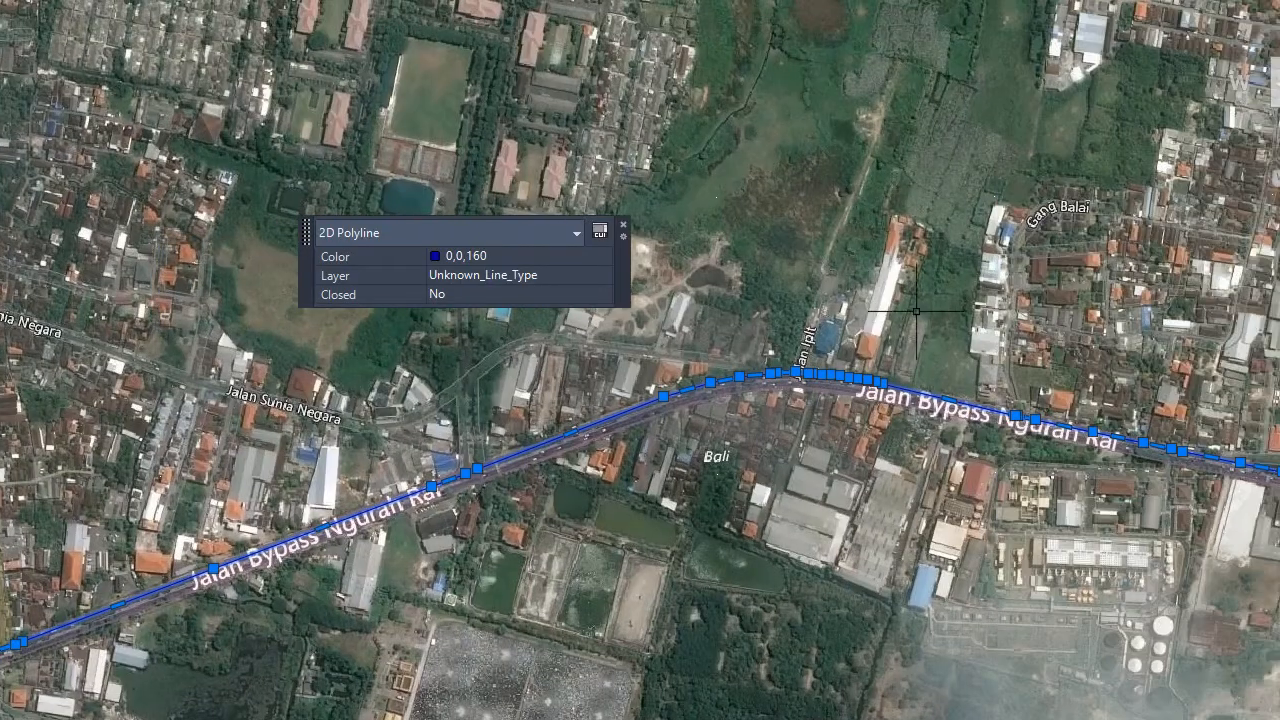
pyautogui.moveTo(960, 310); pyautogui.dragTo(326, 239, button='middle')
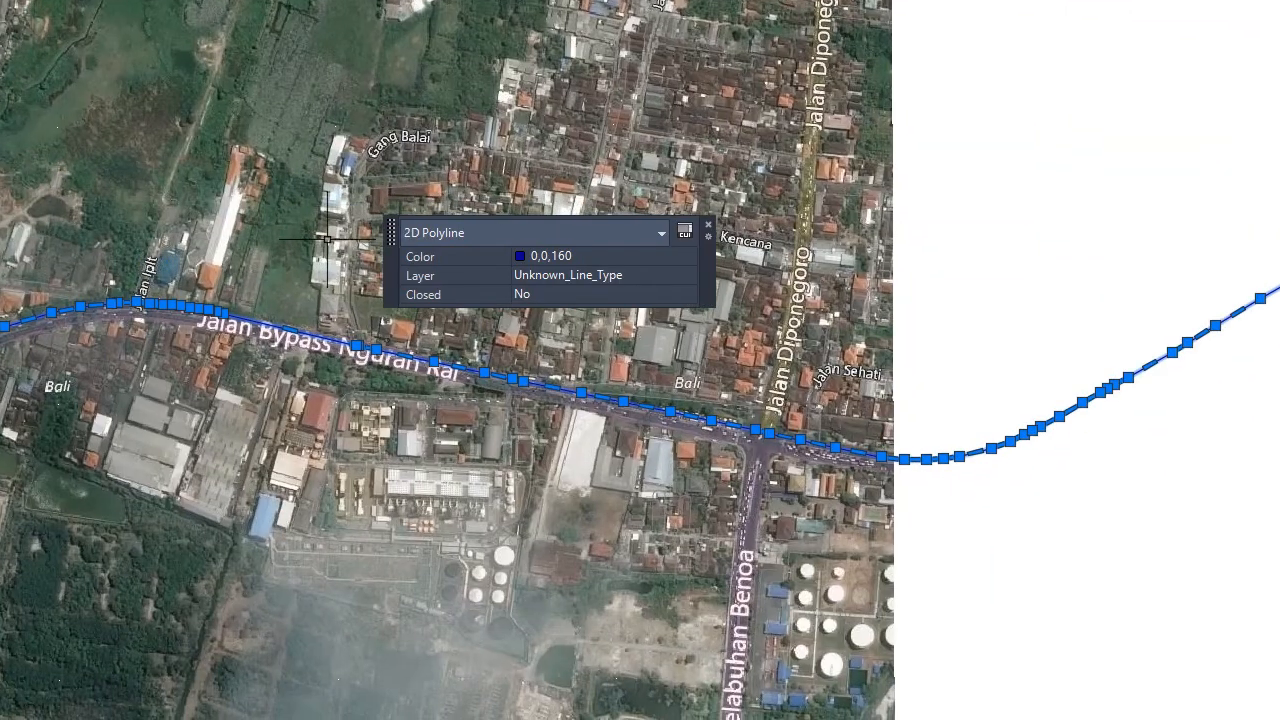
pyautogui.moveTo(1028, 258); pyautogui.dragTo(328, 438, button='middle')
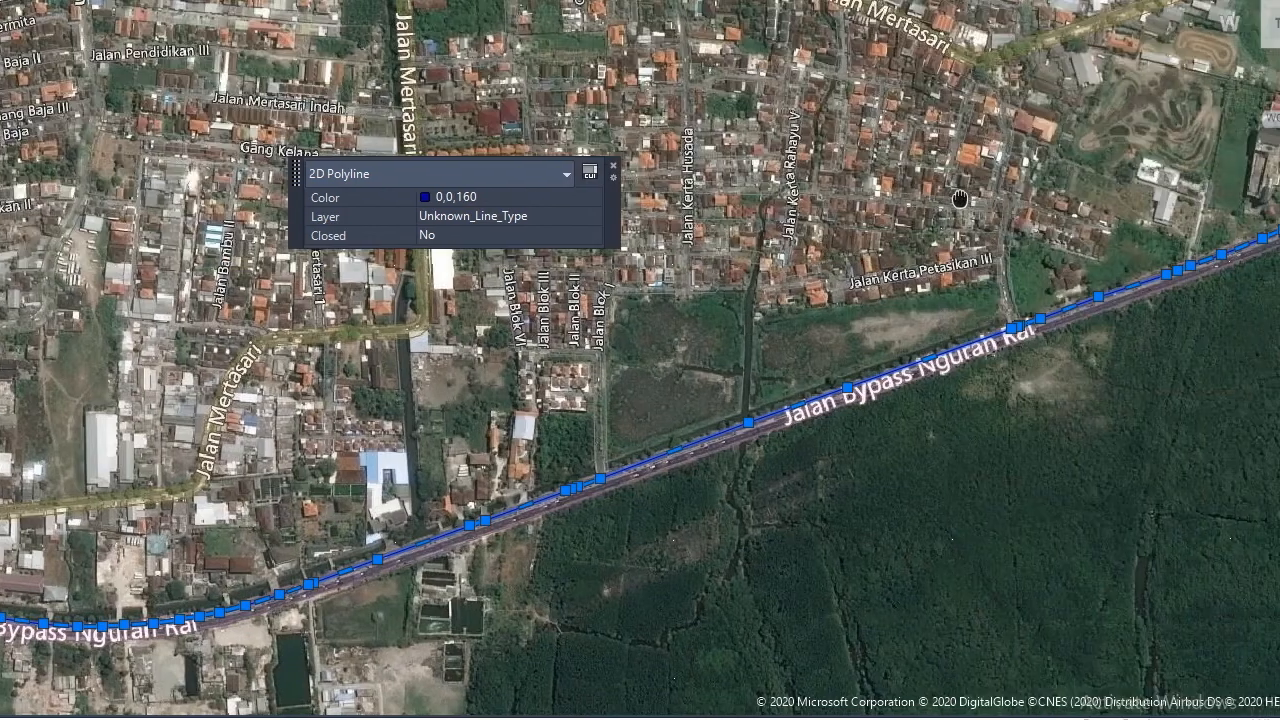
pyautogui.moveTo(1009, 200); pyautogui.dragTo(319, 540, button='middle')
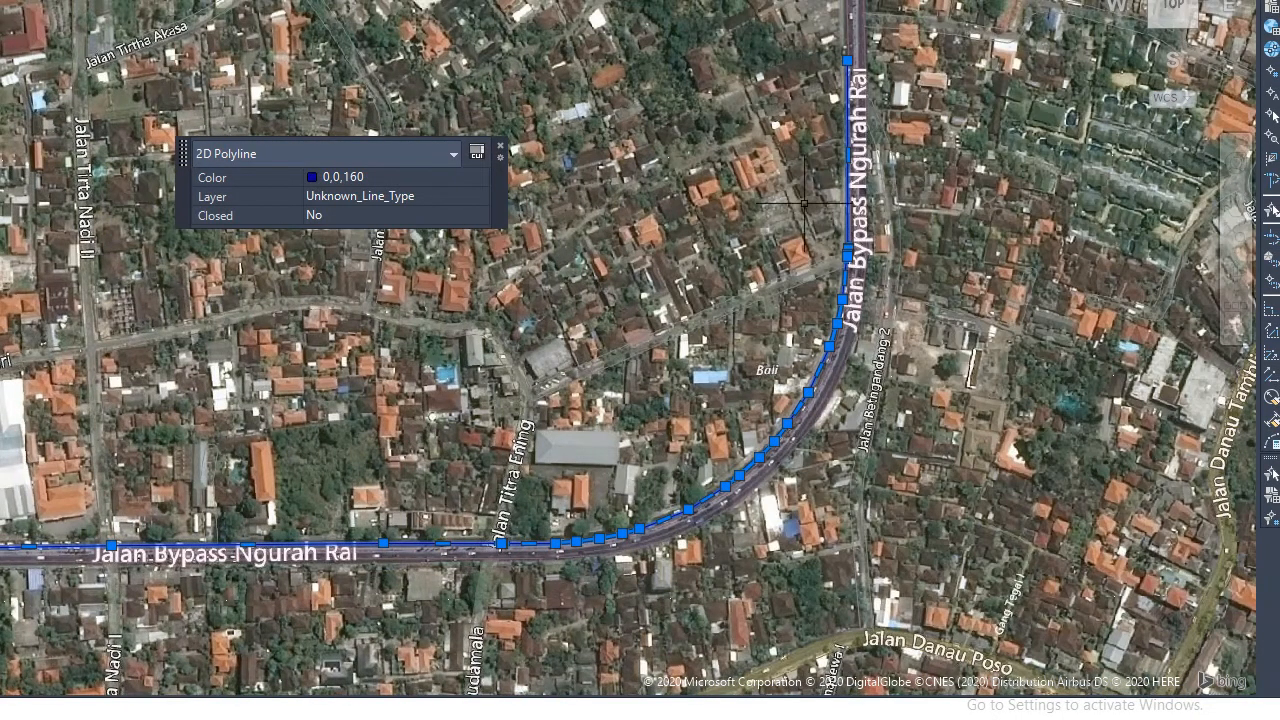
# Examine the full extent of the route polyline and recheck its western half between Pedungan and Kuta.
pyautogui.scroll(-5, 804, 203)
pyautogui.scroll(-2, 648, 328)
pyautogui.moveTo(24, 567); pyautogui.dragTo(163, 513, button='middle')
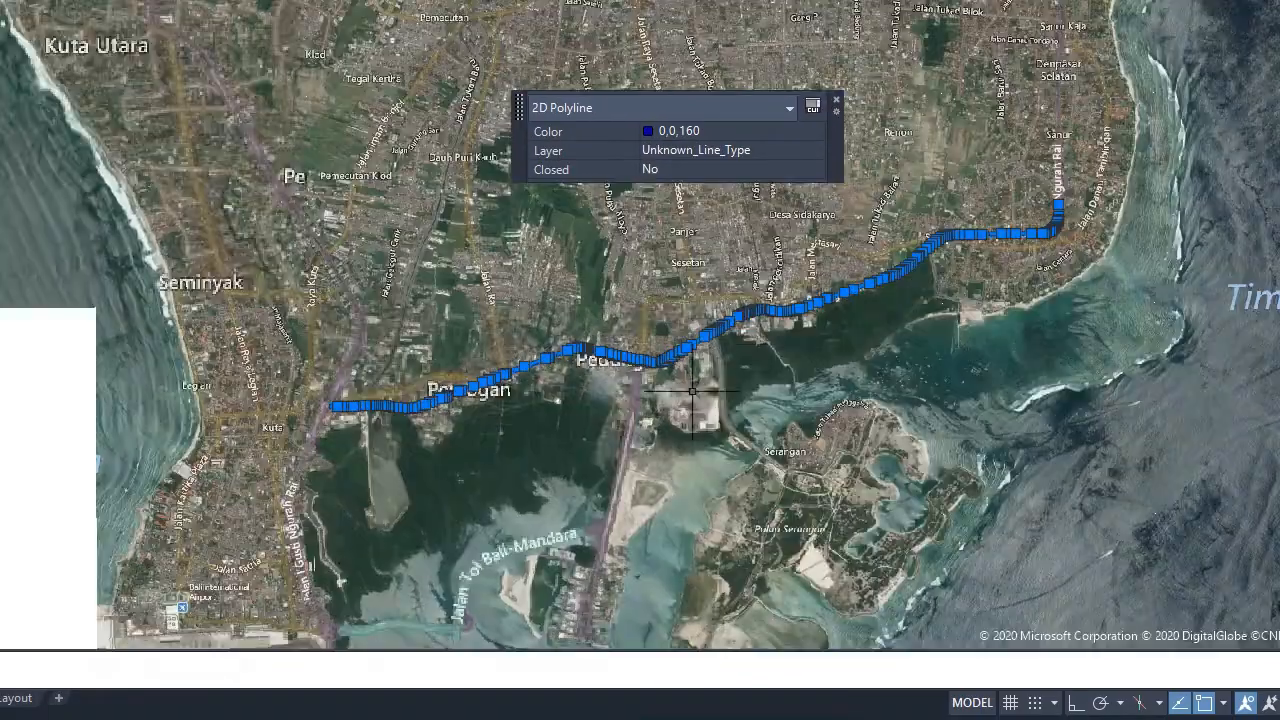
pyautogui.scroll(5, 630, 360)
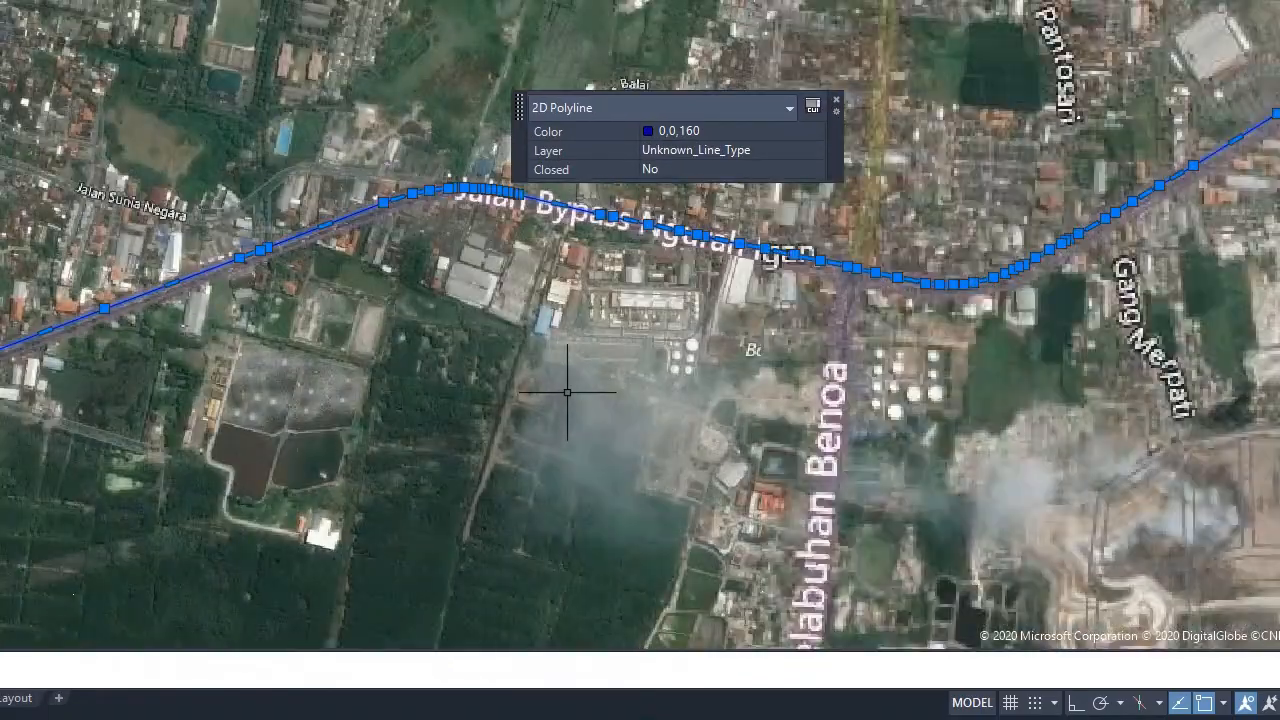
pyautogui.moveTo(487, 434); pyautogui.dragTo(976, 286, button='middle')
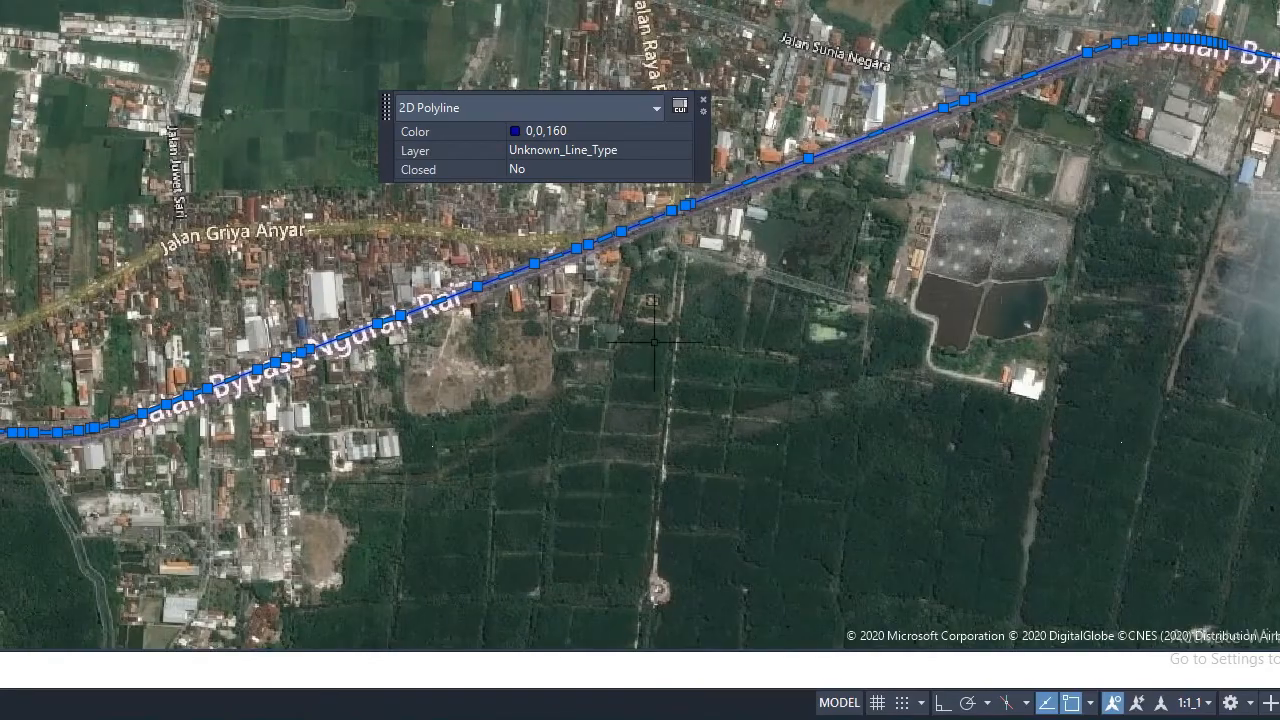
pyautogui.moveTo(469, 329); pyautogui.dragTo(622, 311, button='middle')
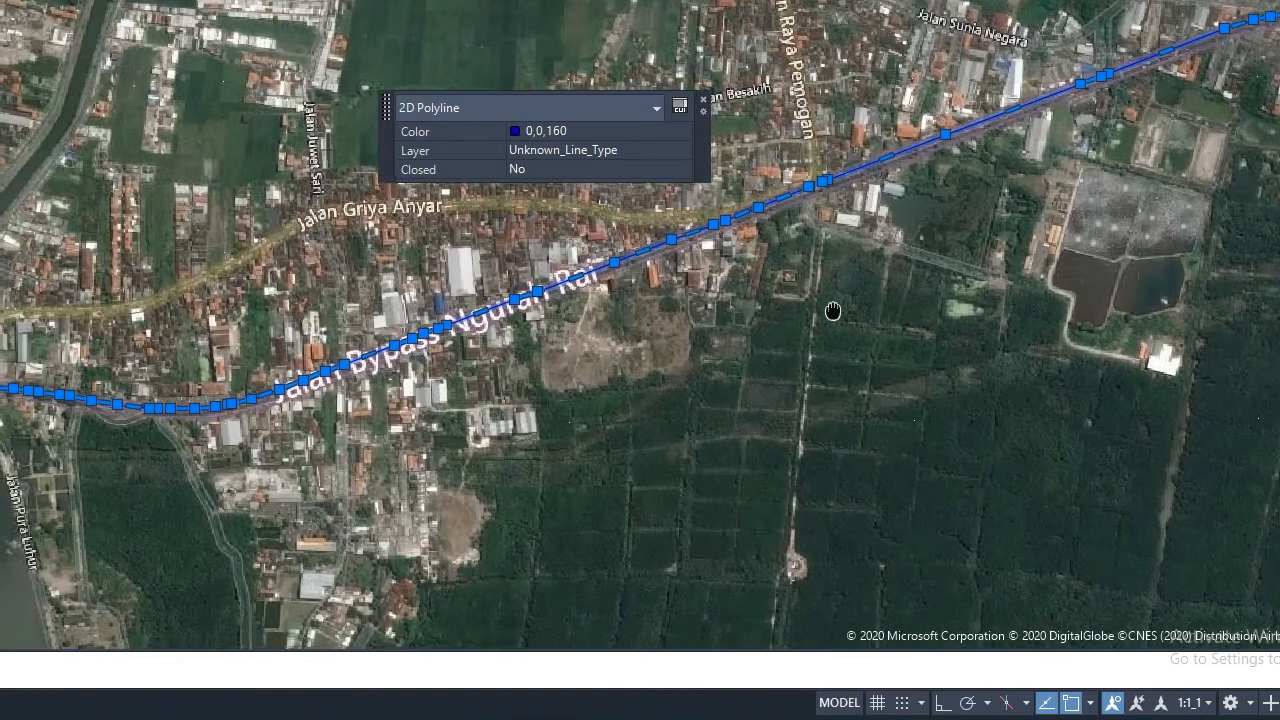
pyautogui.scroll(-5, 832, 311)
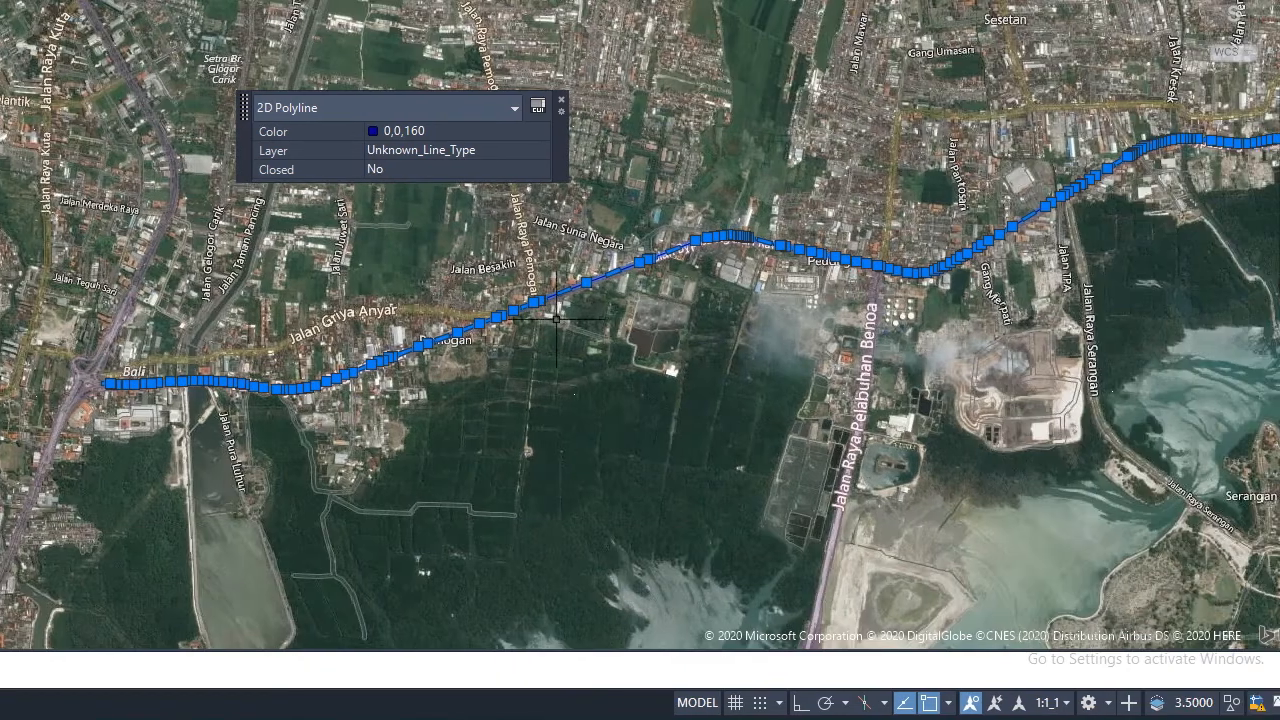
pyautogui.scroll(-4, 557, 318)
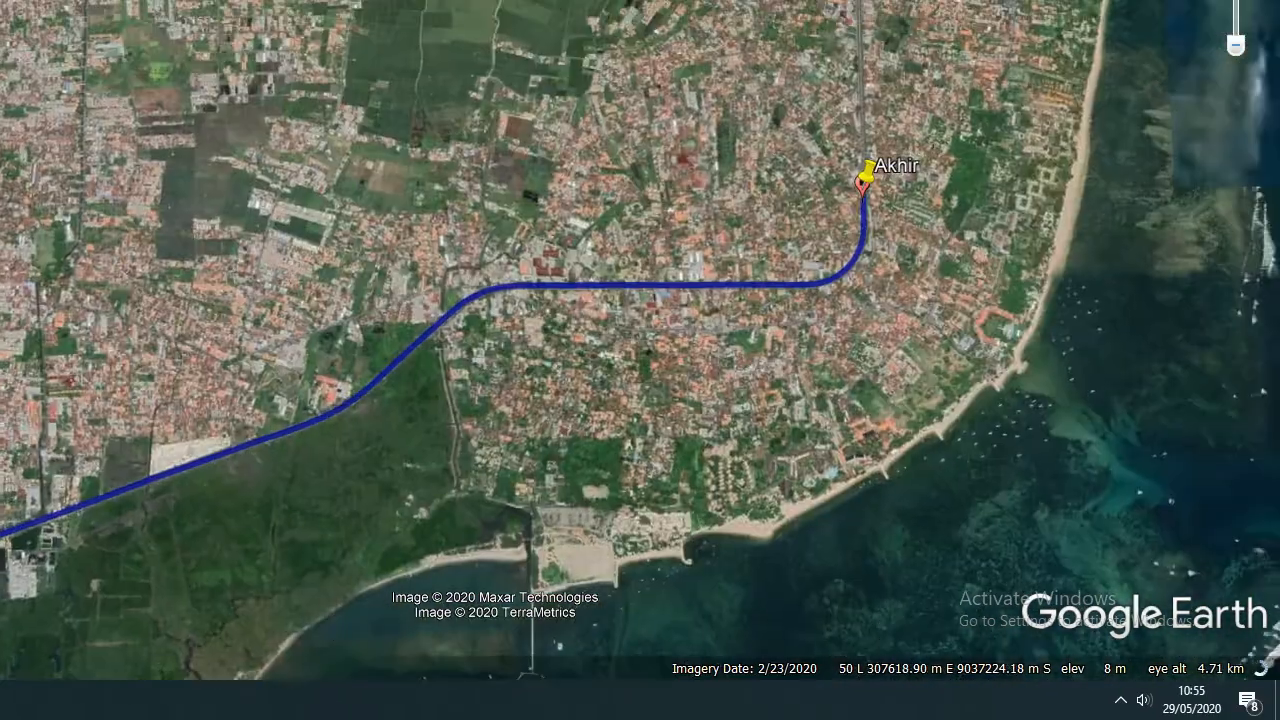
# Switch to Google Earth and inspect the original route's bends and straight section near the Akhir marker.
pyautogui.scroll(4, 893, 233)
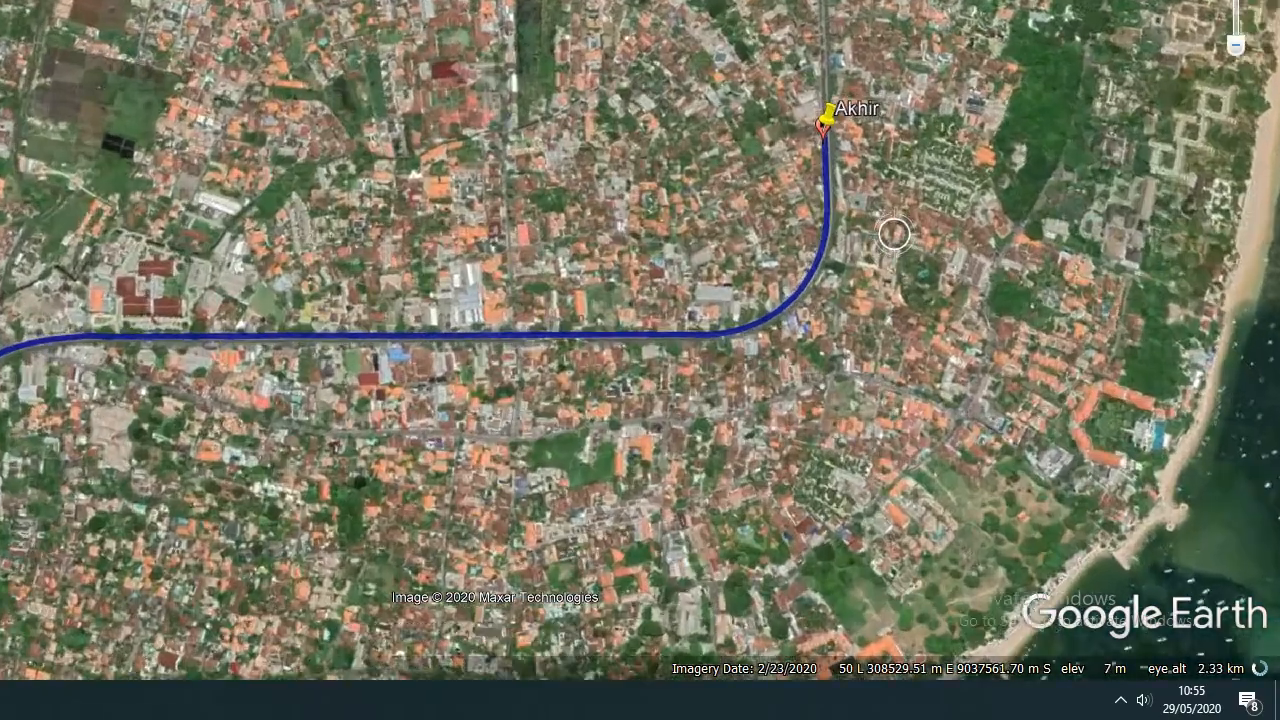
pyautogui.scroll(2, 893, 233)
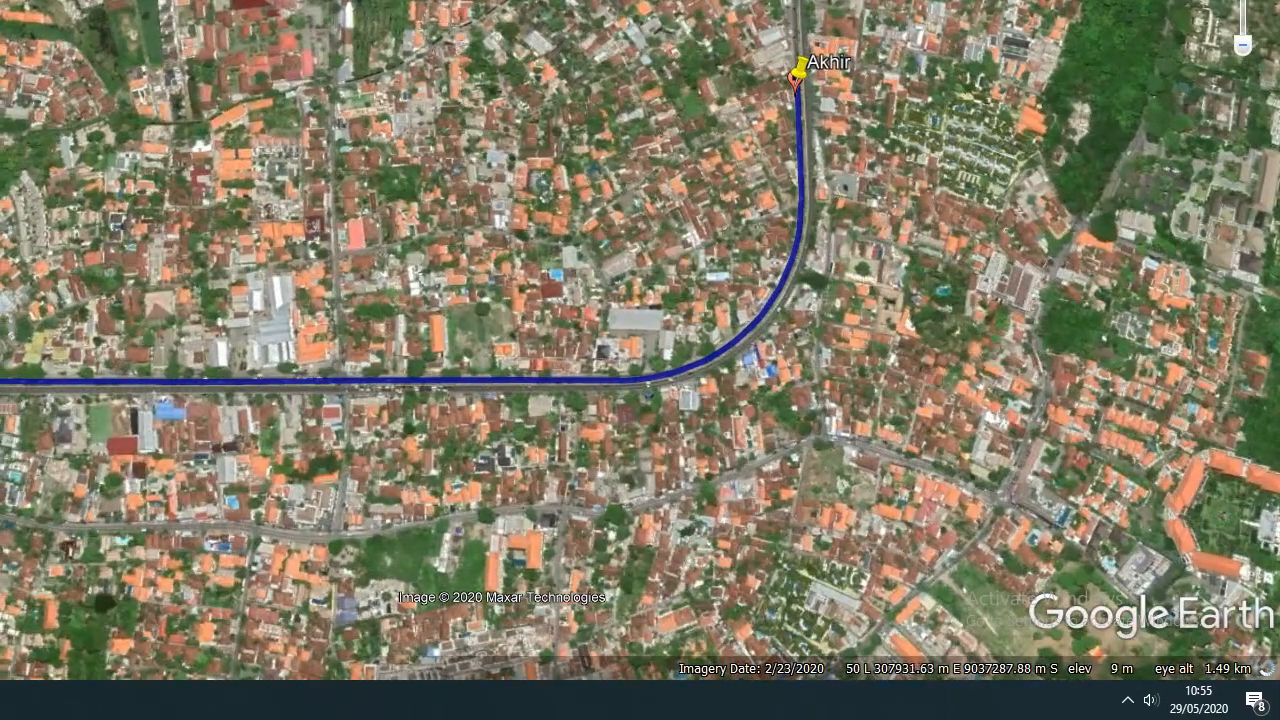
pyautogui.moveTo(326, 486); pyautogui.dragTo(955, 334)
pyautogui.moveTo(544, 379); pyautogui.dragTo(634, 337)
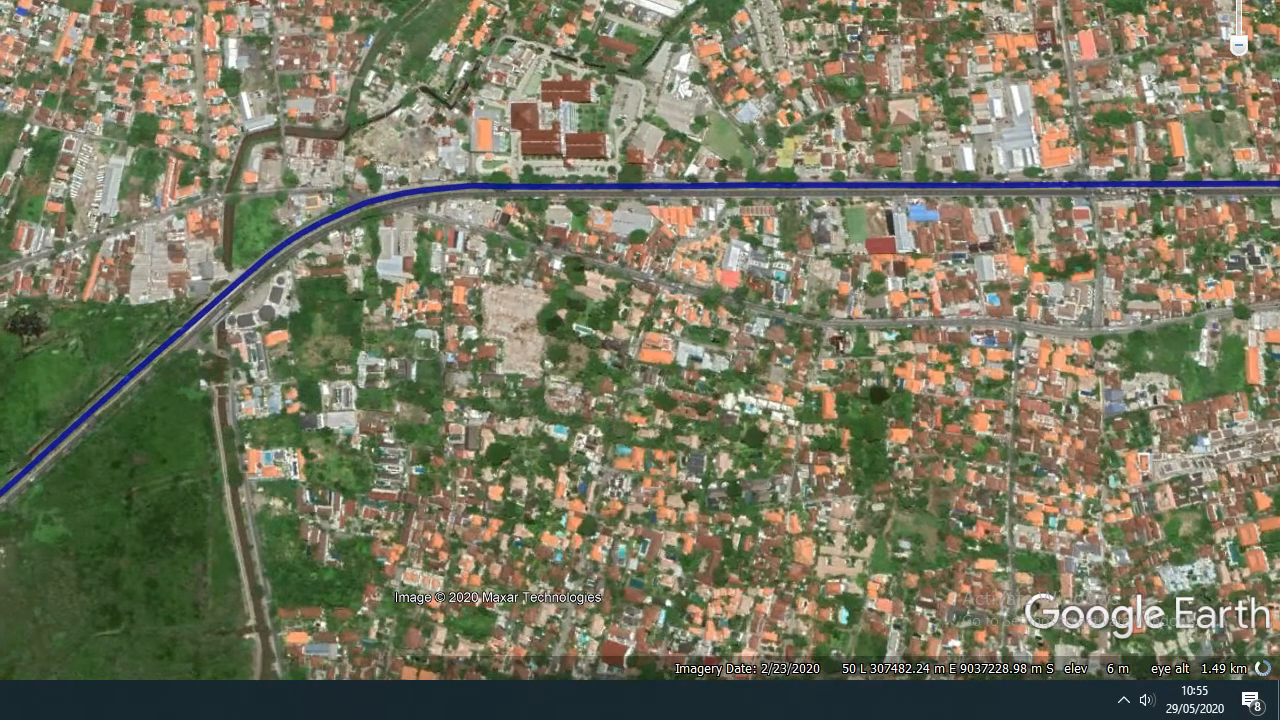
pyautogui.scroll(-4, 634, 337)
pyautogui.scroll(-2, 568, 346)
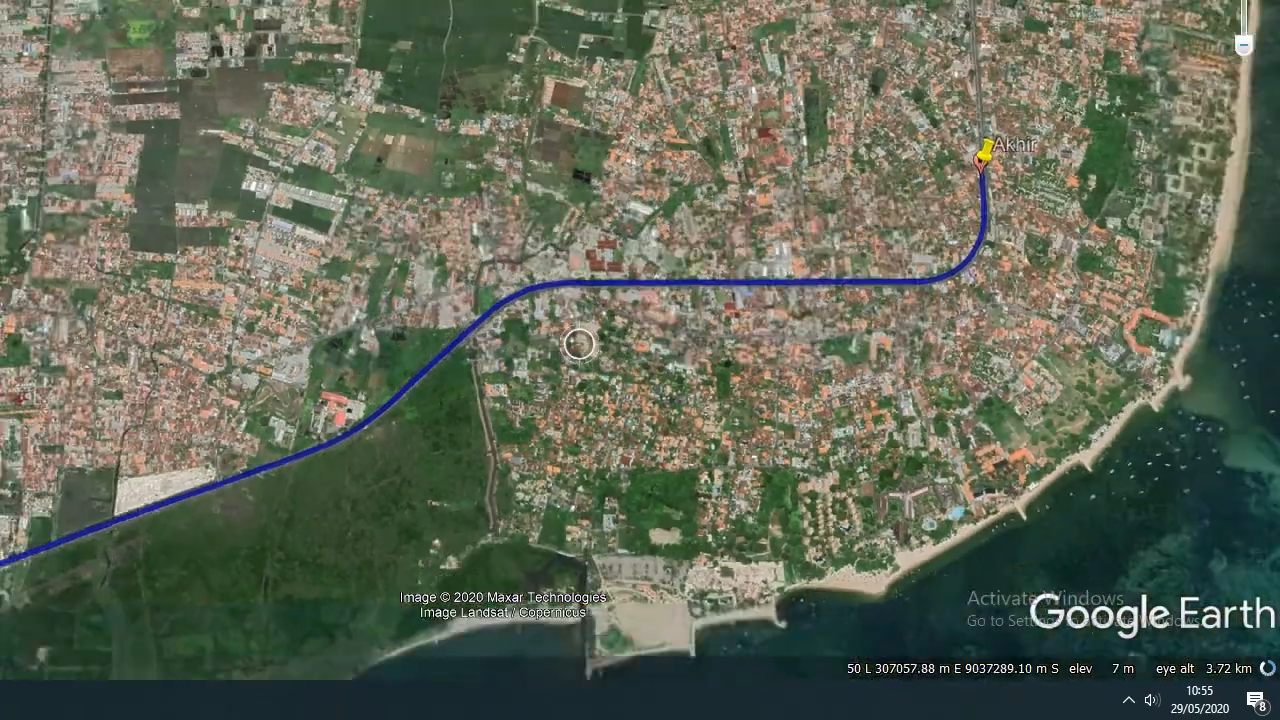
pyautogui.moveTo(346, 225); pyautogui.dragTo(492, 182)
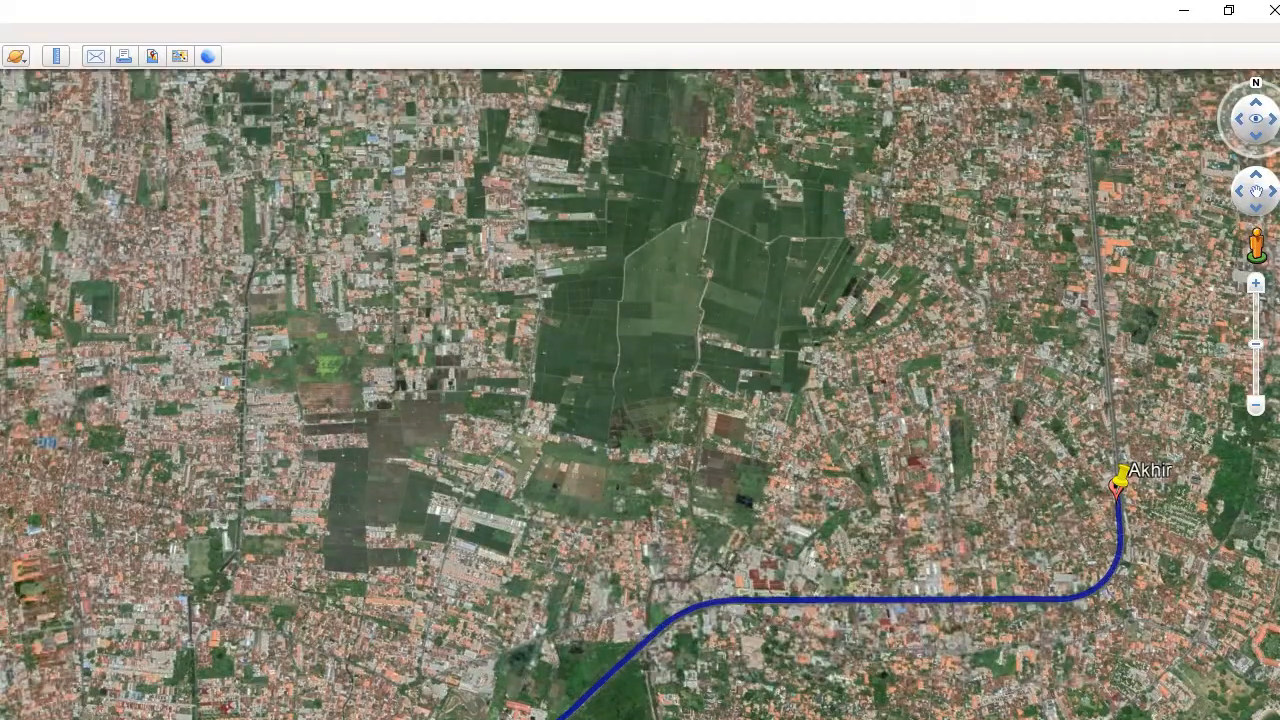
# Place the Google Earth window side by side with Civil 3D and bring the whole original route into view.
pyautogui.moveTo(464, 11); pyautogui.dragTo(0, 308)
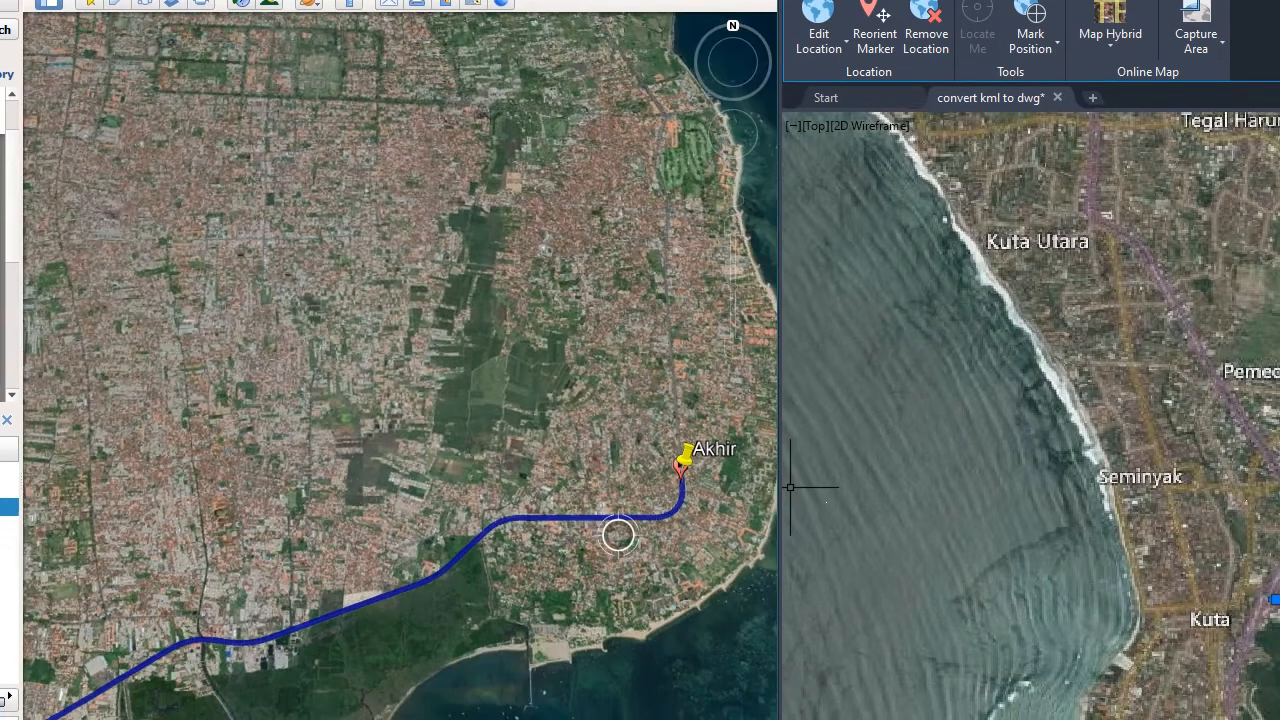
pyautogui.scroll(-5, 618, 535)
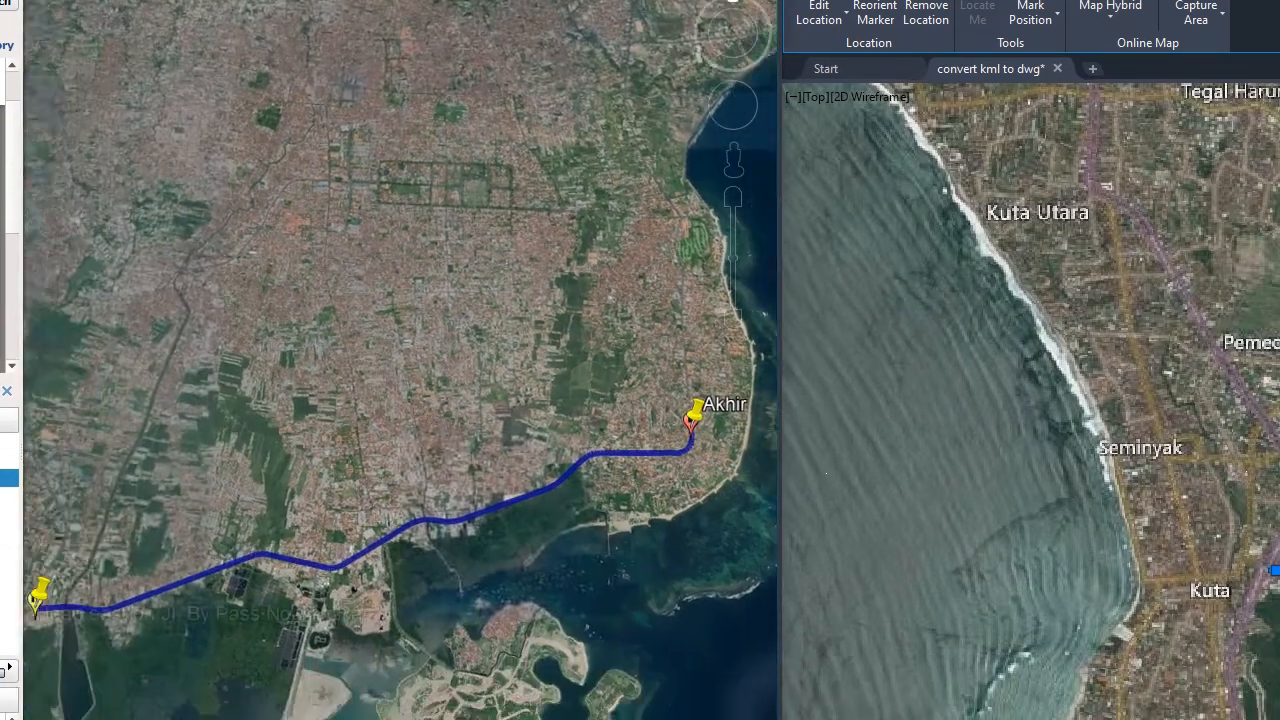
pyautogui.moveTo(425, 440)
pyautogui.mouseDown()
pyautogui.moveTo(480, 416)
pyautogui.moveTo(430, 400)
pyautogui.mouseUp()
pyautogui.scroll(-3, 471, 417)
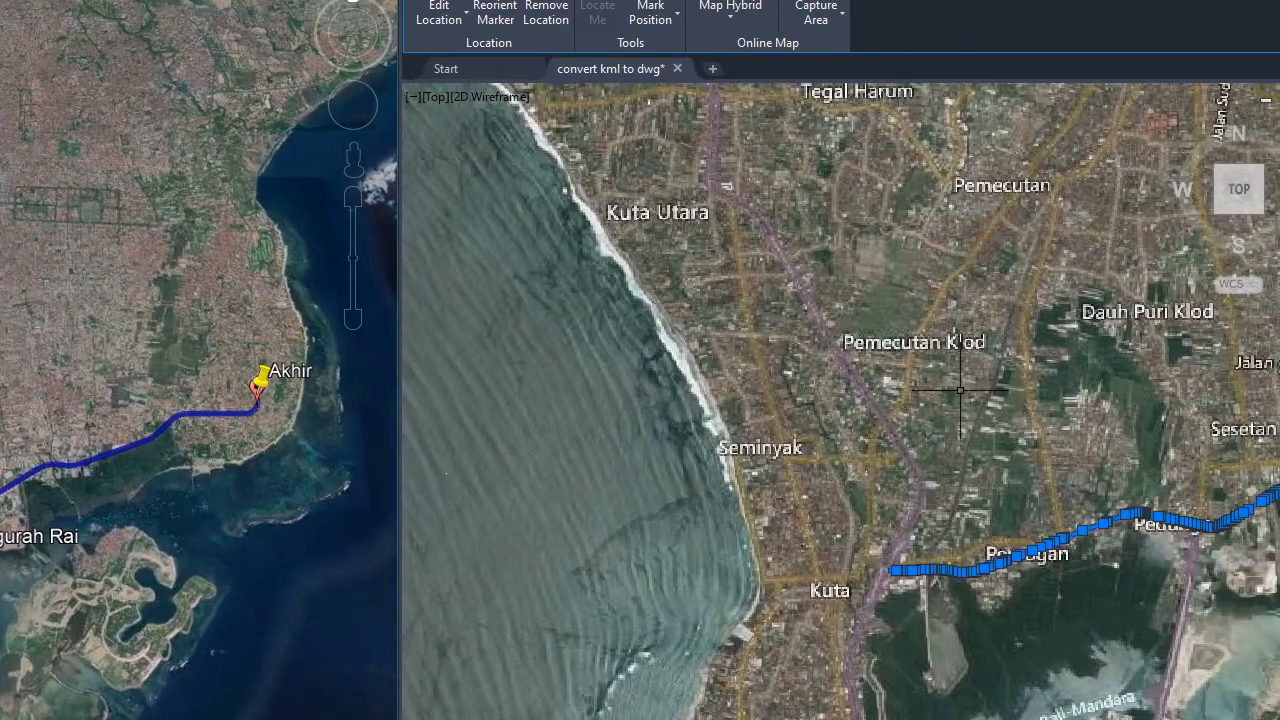
# Compare the complete route polyline in Civil 3D with the original route in Google Earth.
pyautogui.moveTo(1000, 395); pyautogui.dragTo(734, 361, button='middle')
pyautogui.scroll(-3, 680, 363)
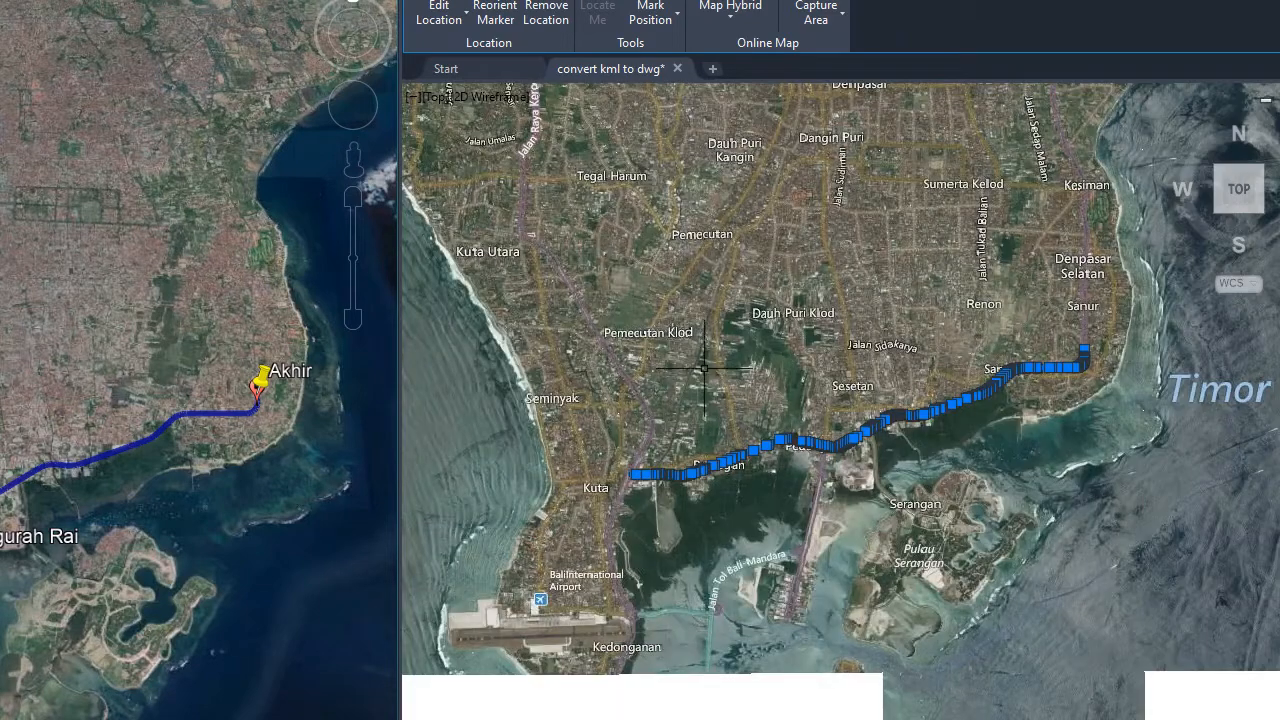
pyautogui.scroll(2, 750, 382)
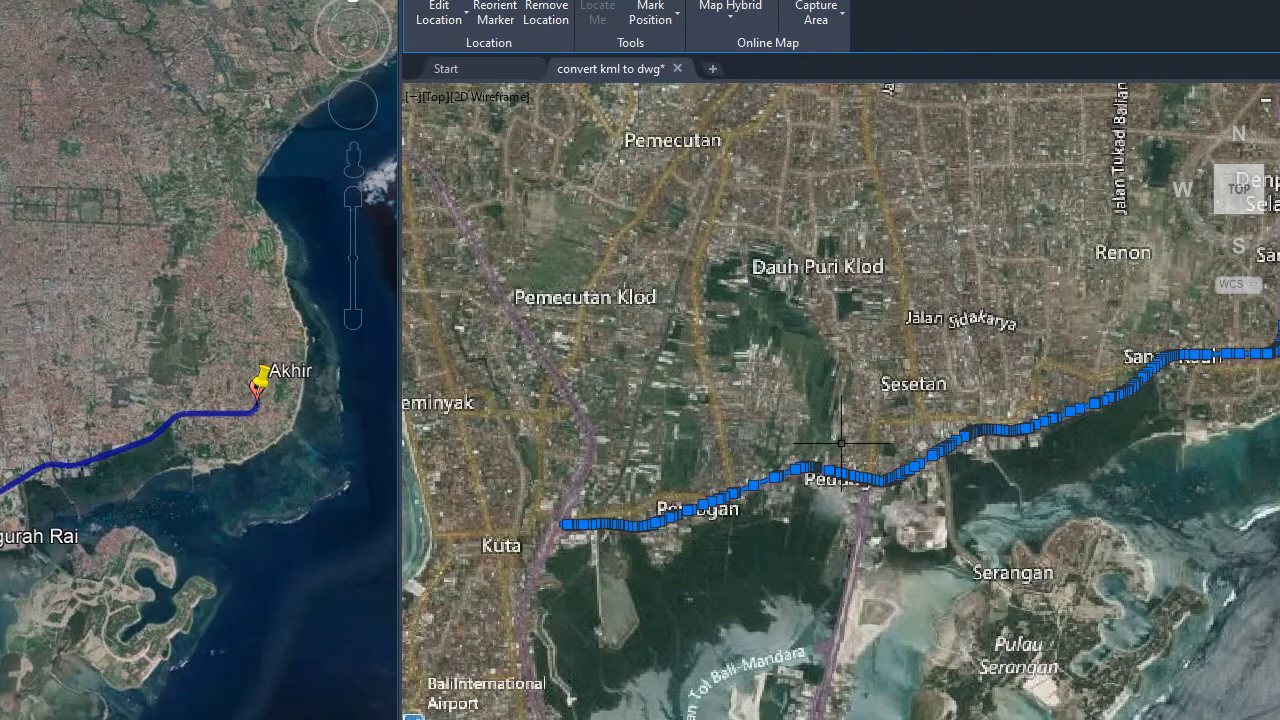
pyautogui.scroll(2, 859, 435)
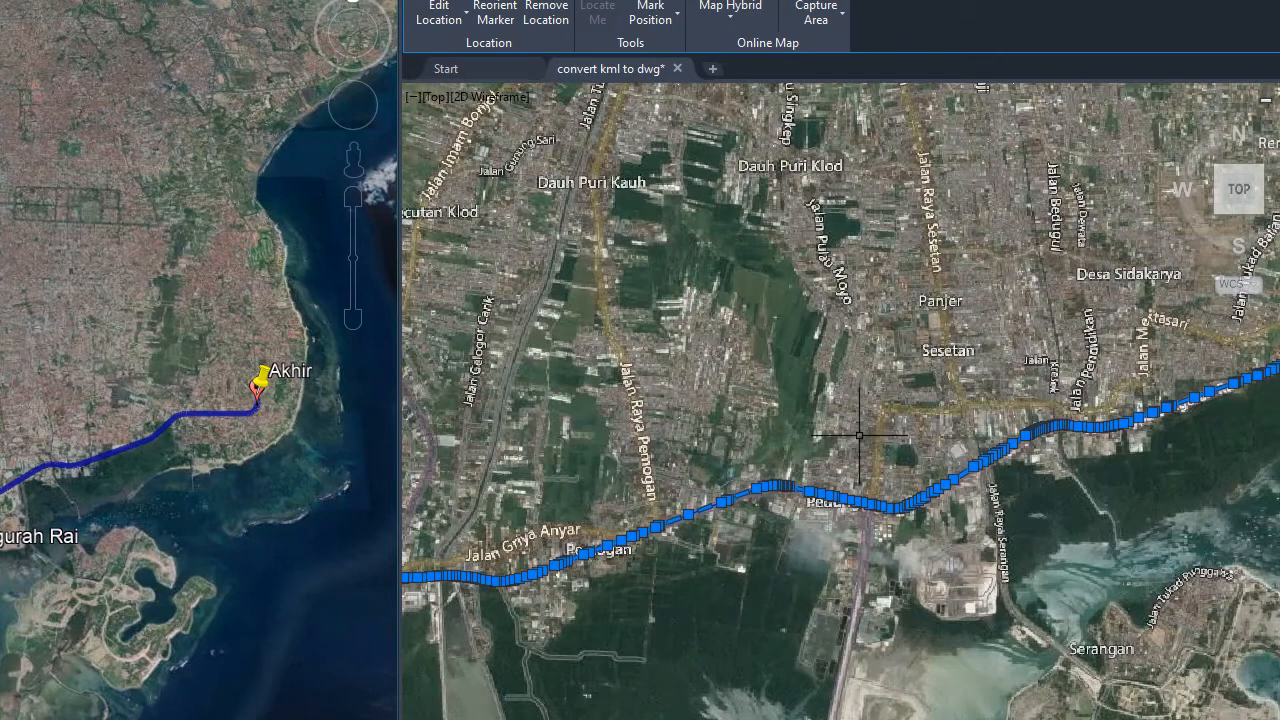
pyautogui.scroll(-2, 859, 435)
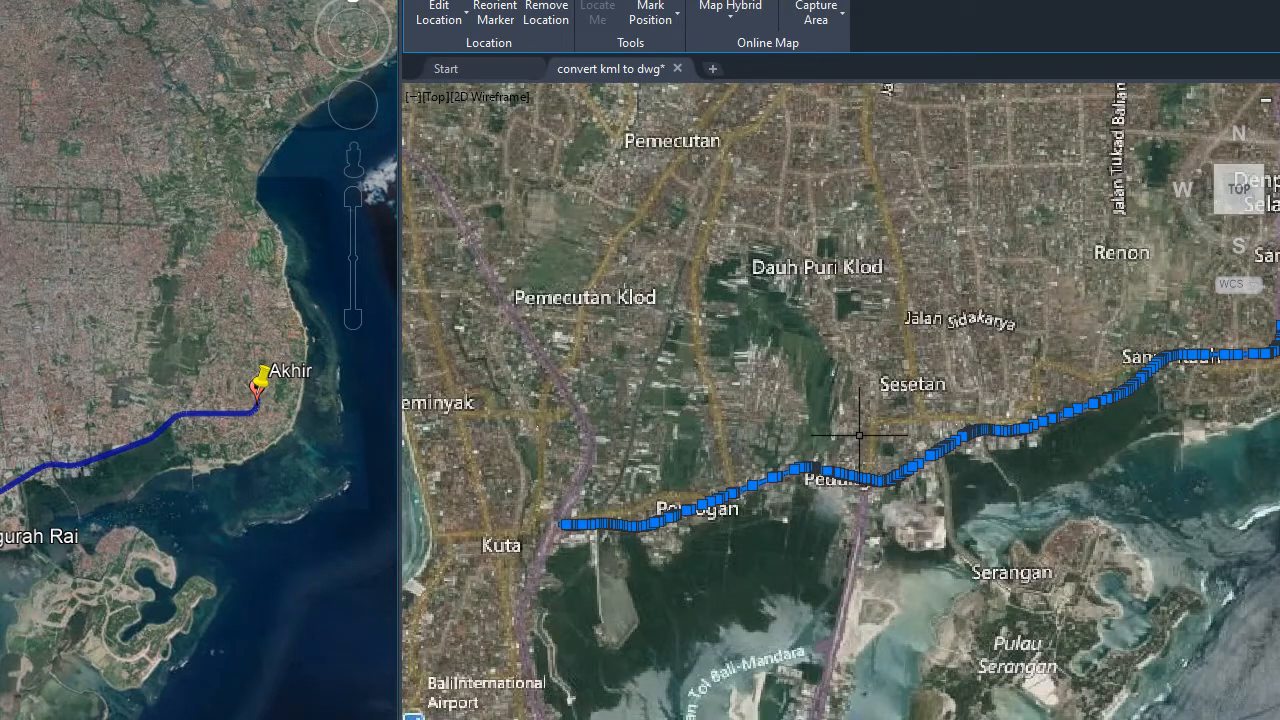
pyautogui.moveTo(909, 392); pyautogui.dragTo(820, 418, button='middle')
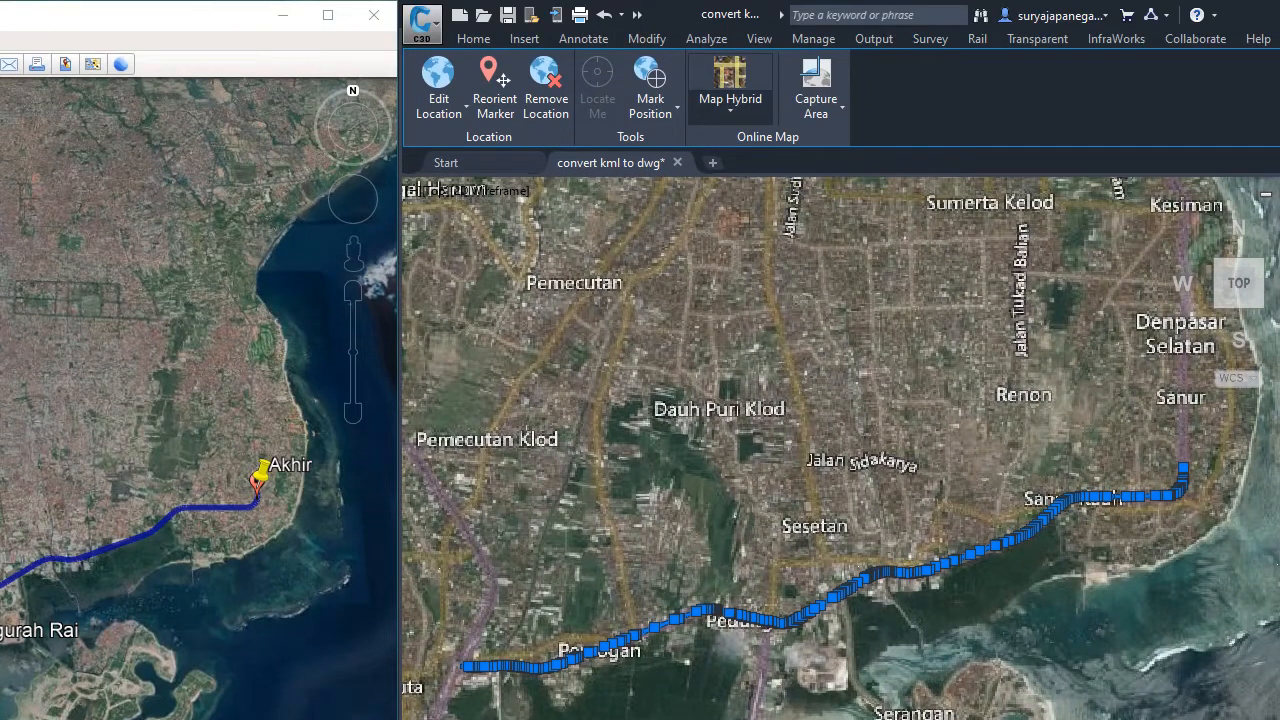
# Turn off the hybrid background map and display the road map beneath the route polyline.
pyautogui.click(730, 100)
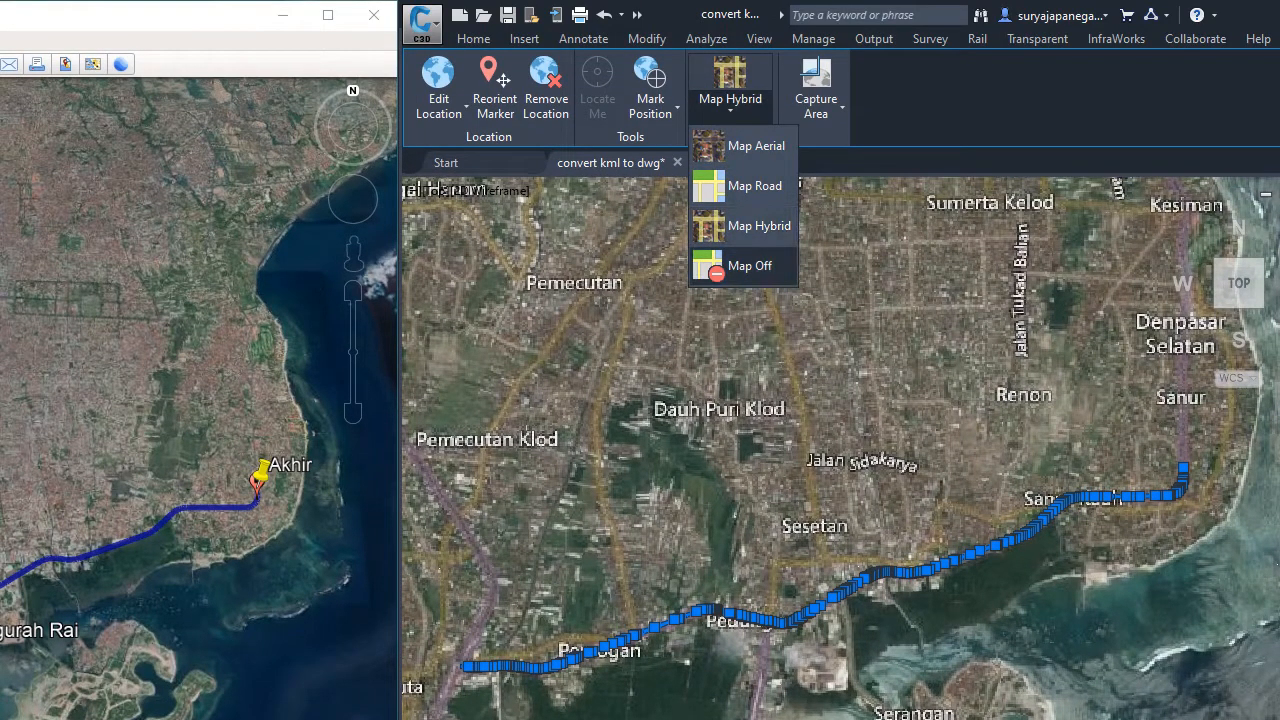
pyautogui.click(745, 266)
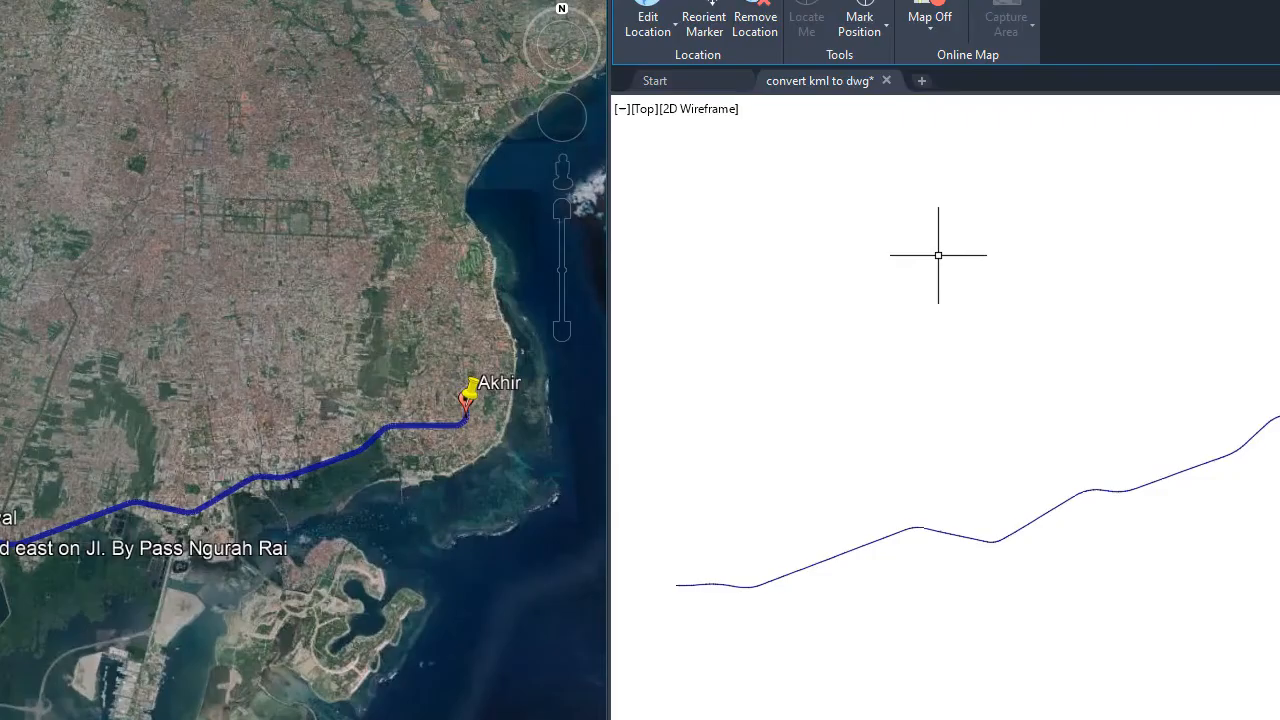
pyautogui.click(930, 20)
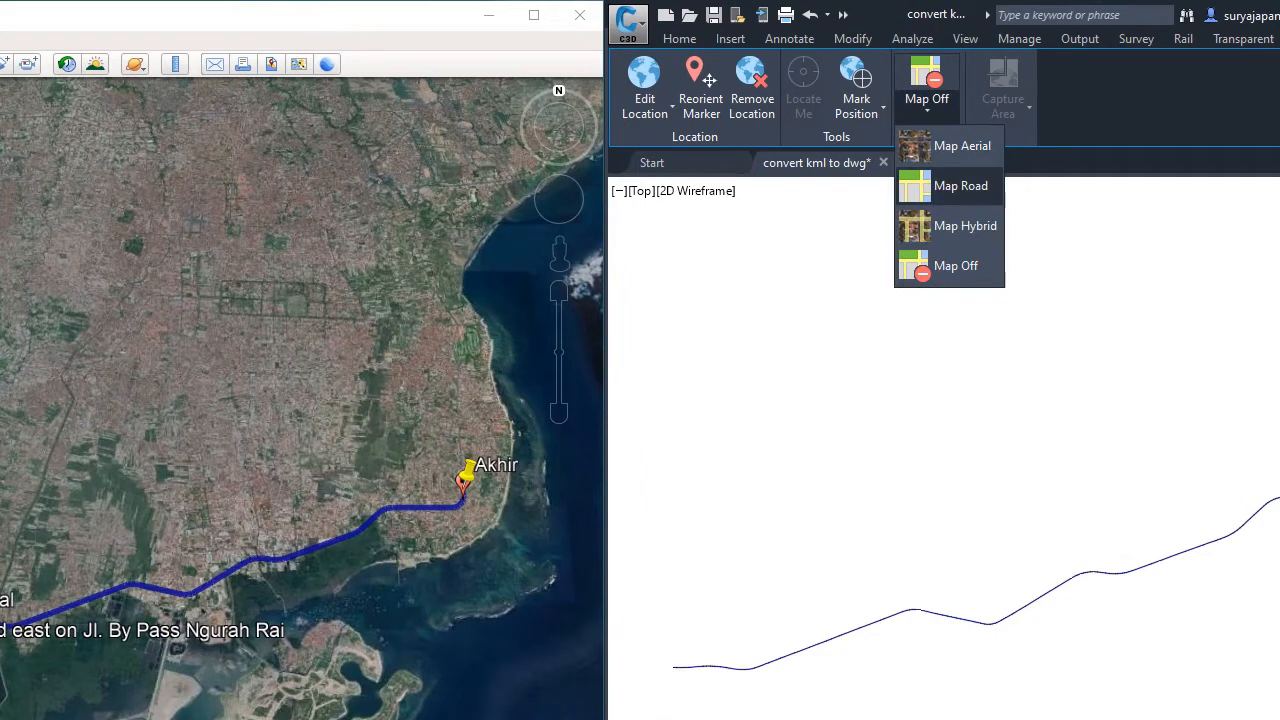
pyautogui.click(912, 182)
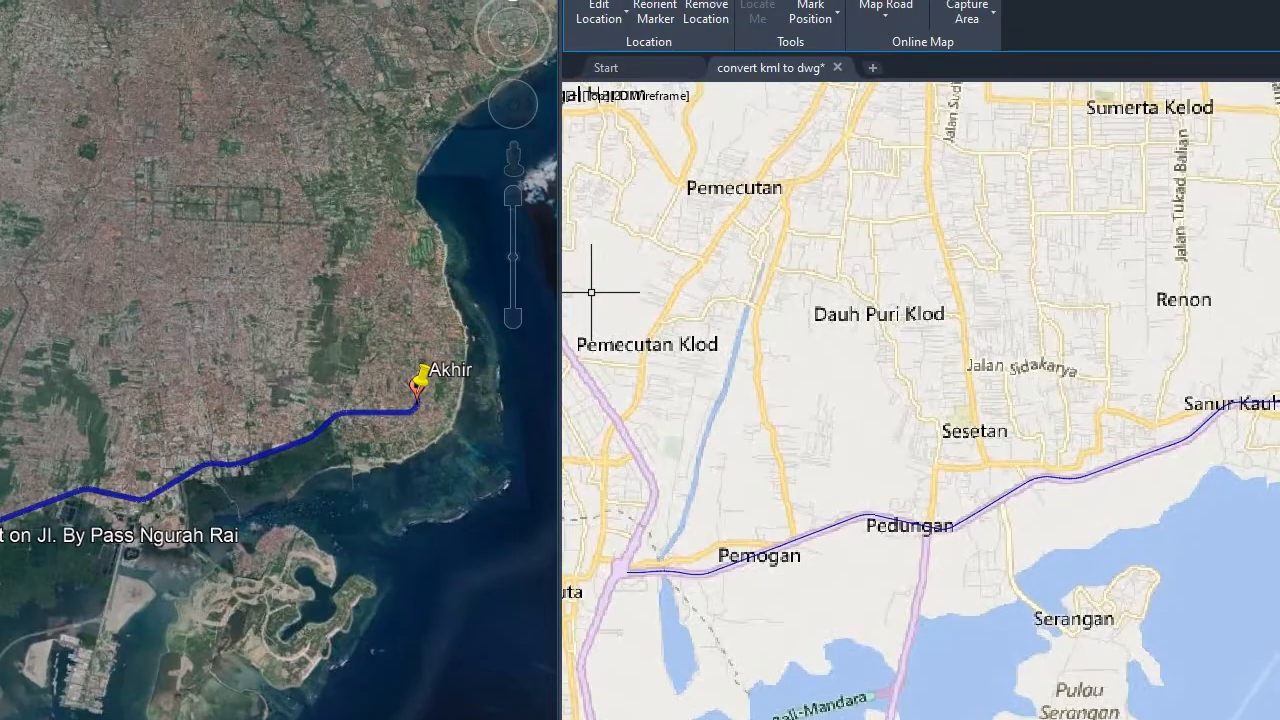
# Check the western end of the route polyline against Jalan Bypass Ngurah Rai on the road map near Pemogan.
pyautogui.scroll(2, 652, 548)
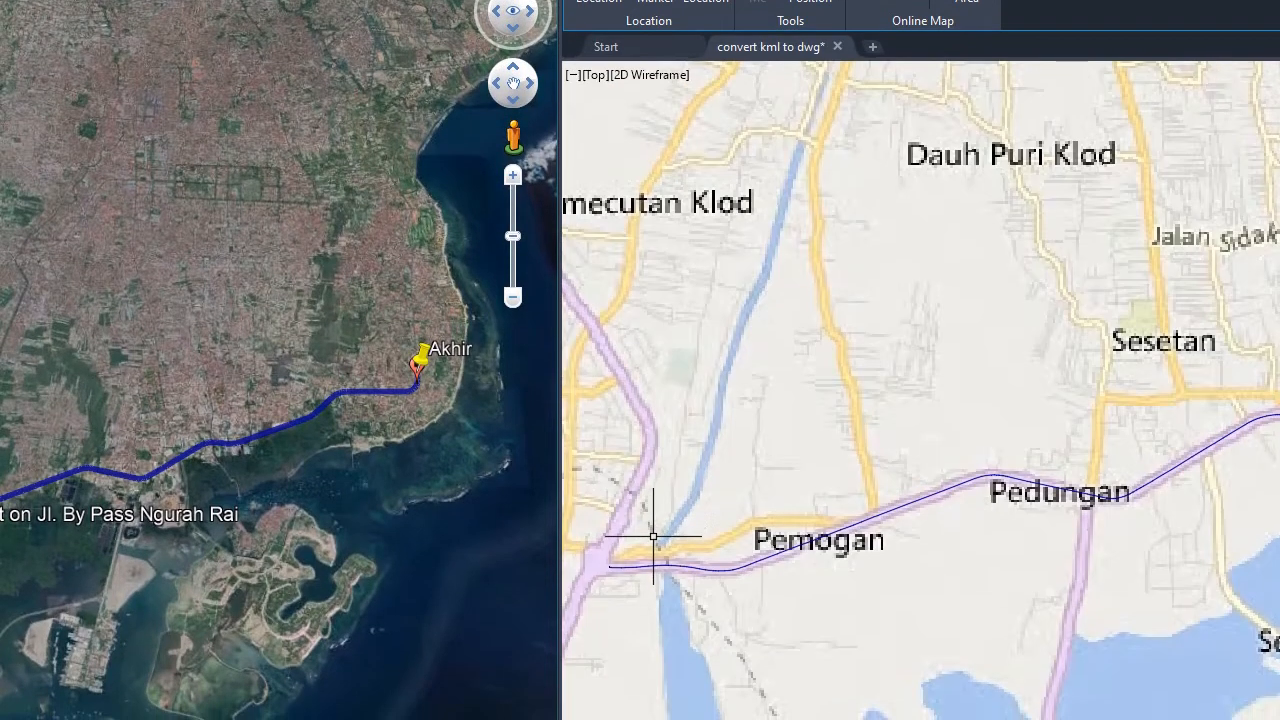
pyautogui.scroll(4, 642, 536)
pyautogui.scroll(-4, 642, 536)
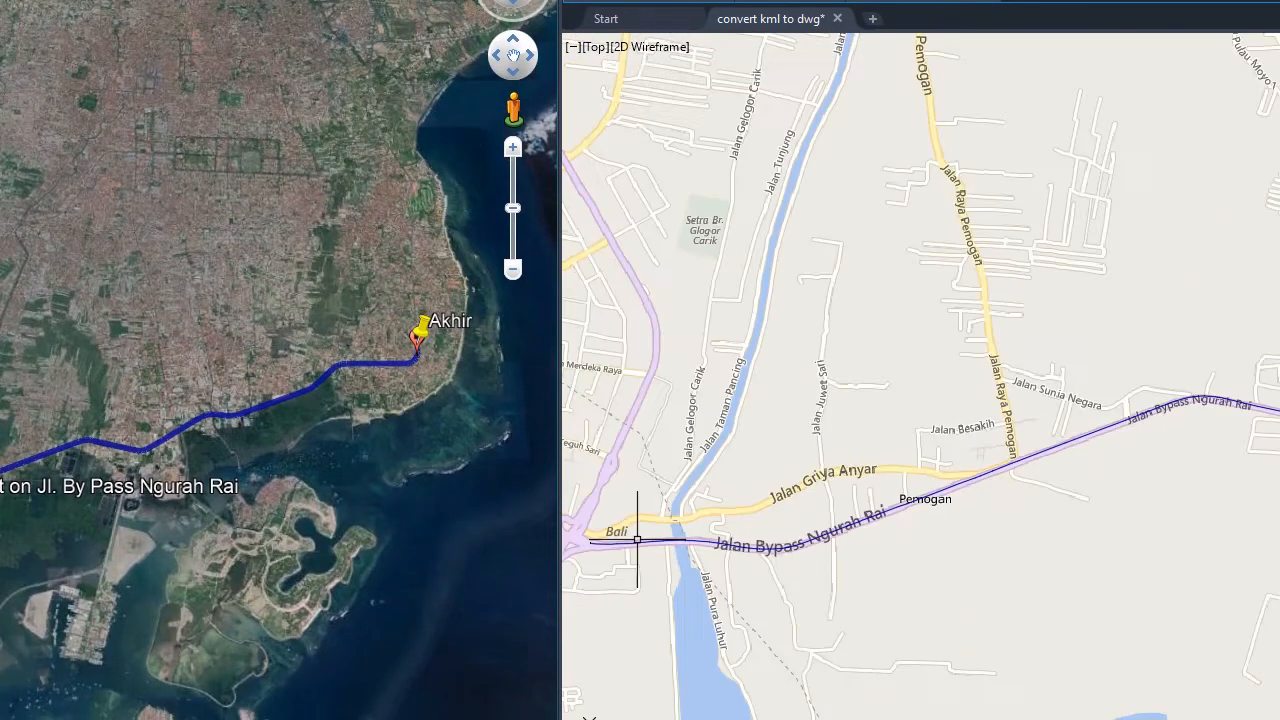
pyautogui.scroll(-2, 879, 514)
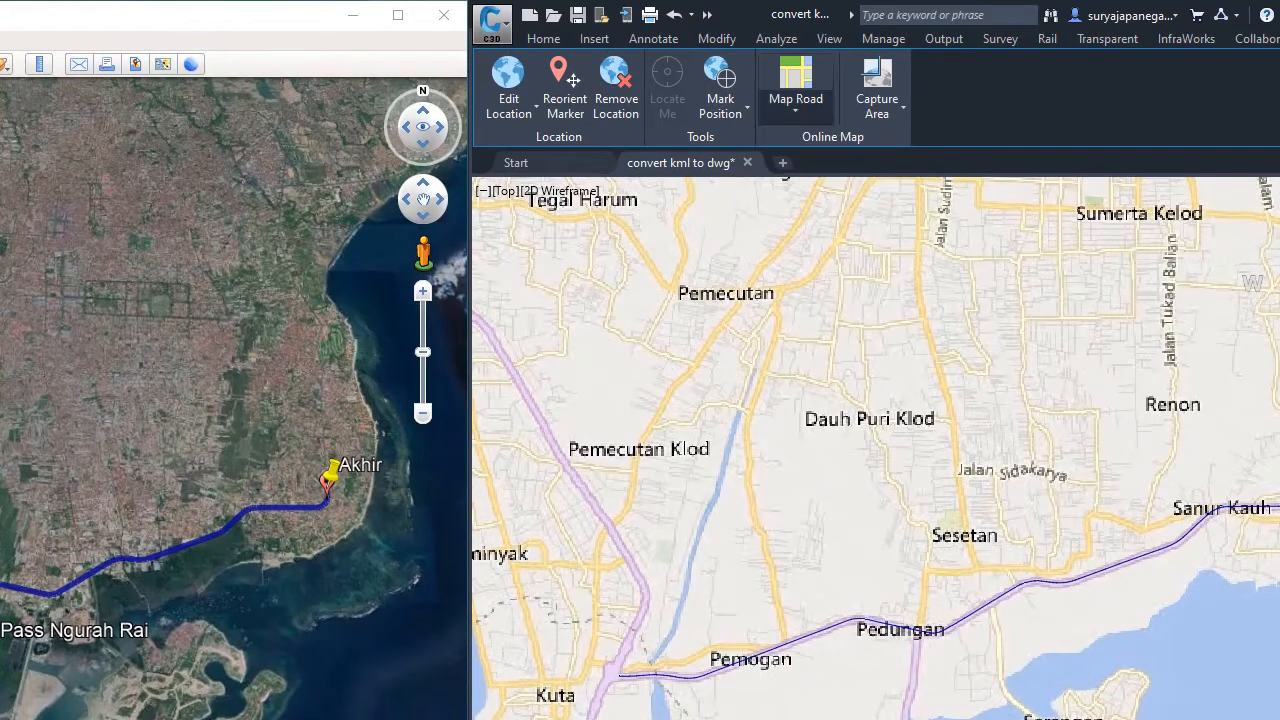
# Turn off the road background map so the drawing contains only the route polyline, with nothing selected.
pyautogui.click(796, 106)
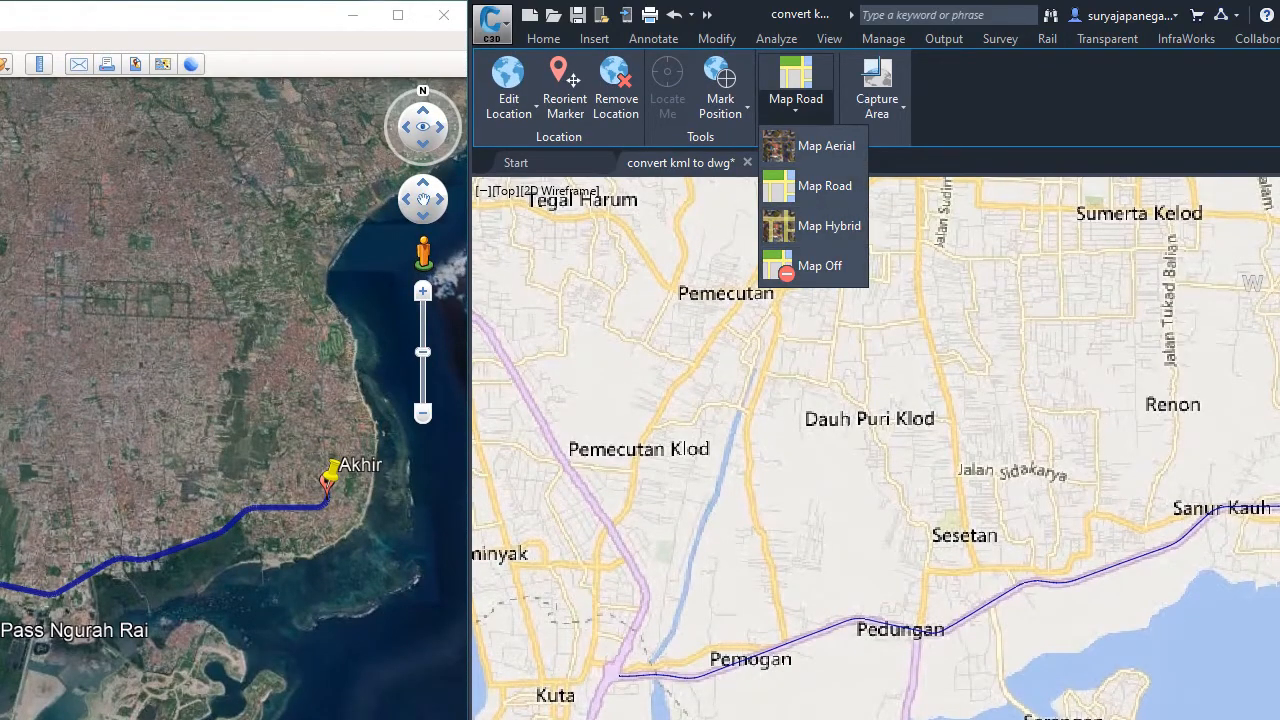
pyautogui.click(820, 266)
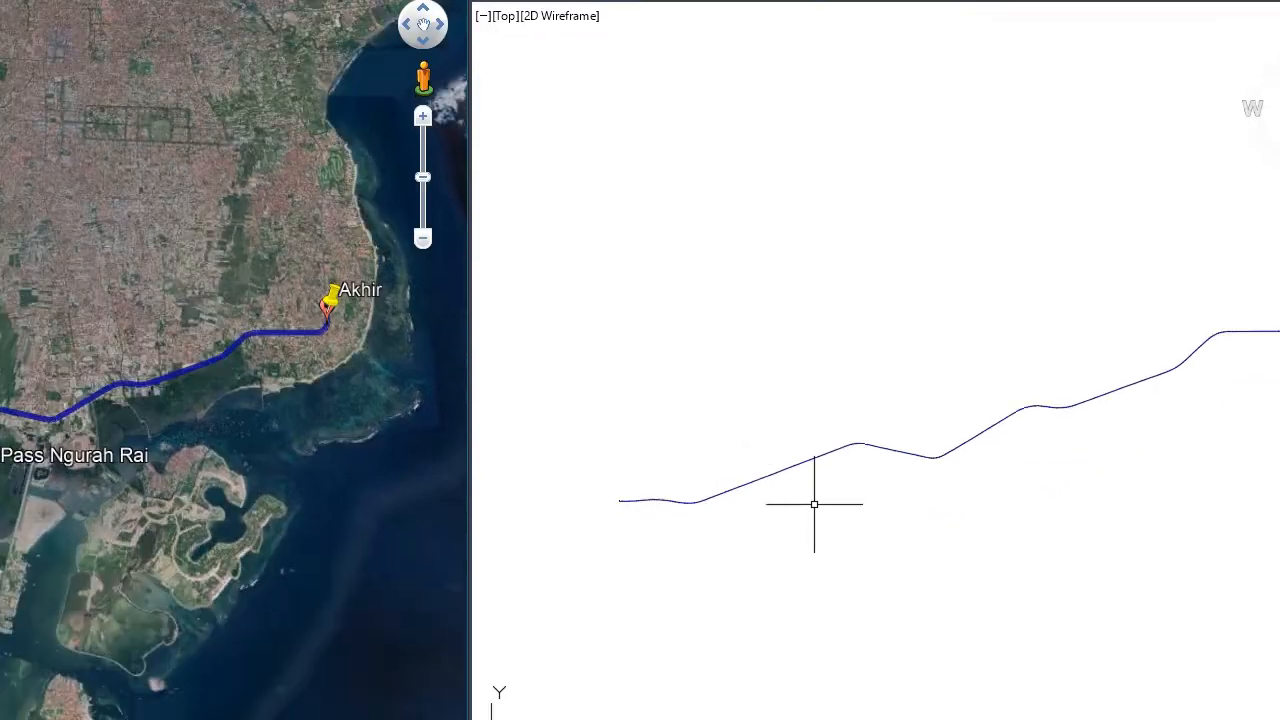
pyautogui.click(914, 714)
pyautogui.click(794, 586)
pyautogui.press('Escape')
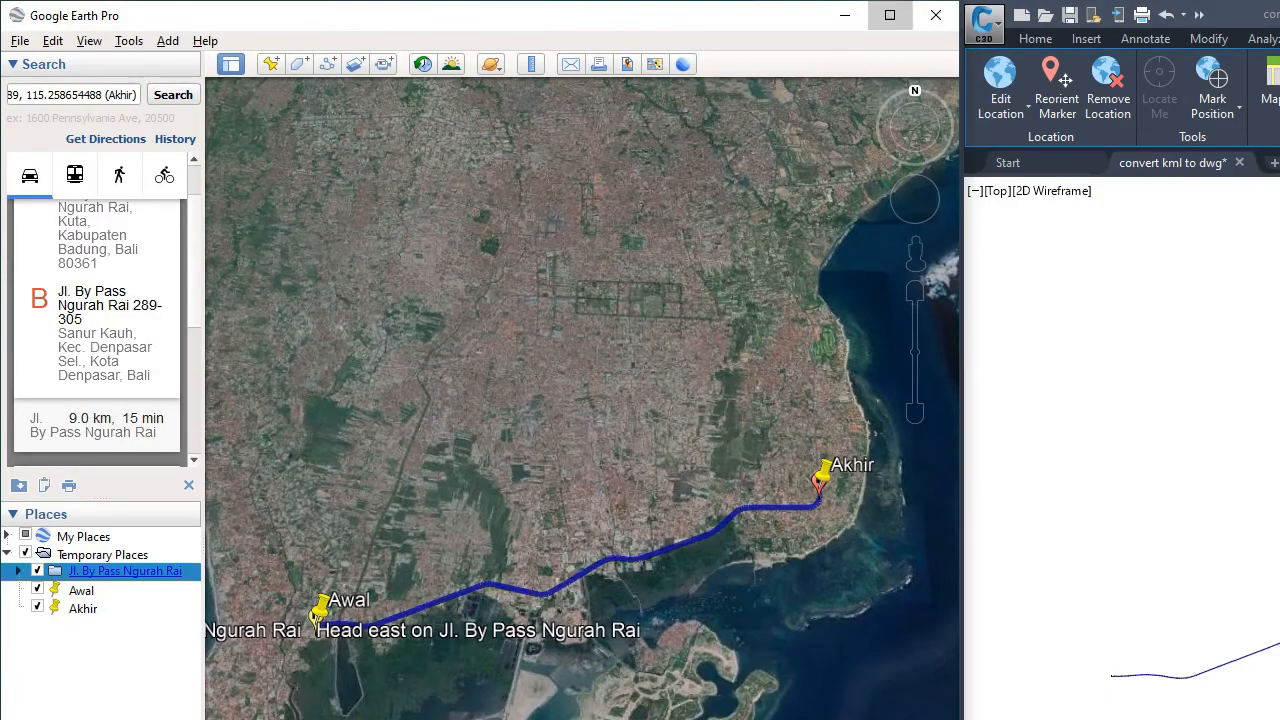
# Maximize Google Earth and view the Awal–Akhir route in the wider context of Bali and the neighbouring islands.
pyautogui.click(889, 15)
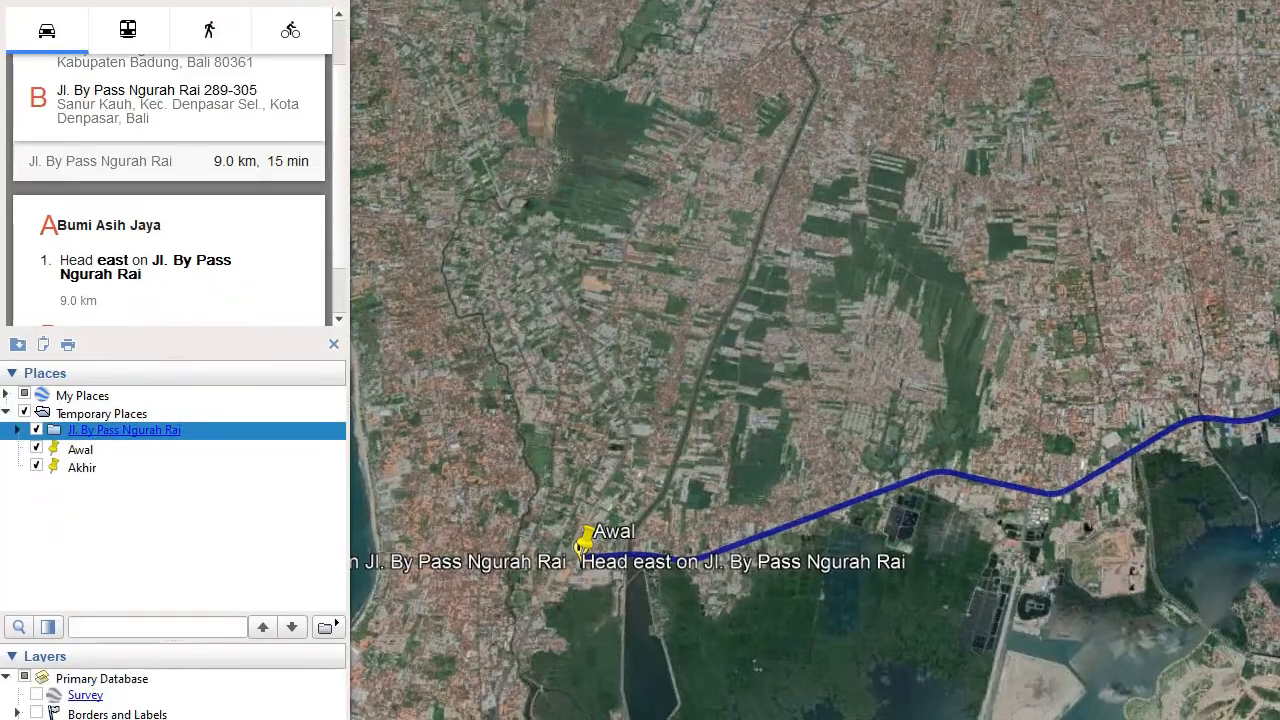
pyautogui.scroll(-5, 794, 534)
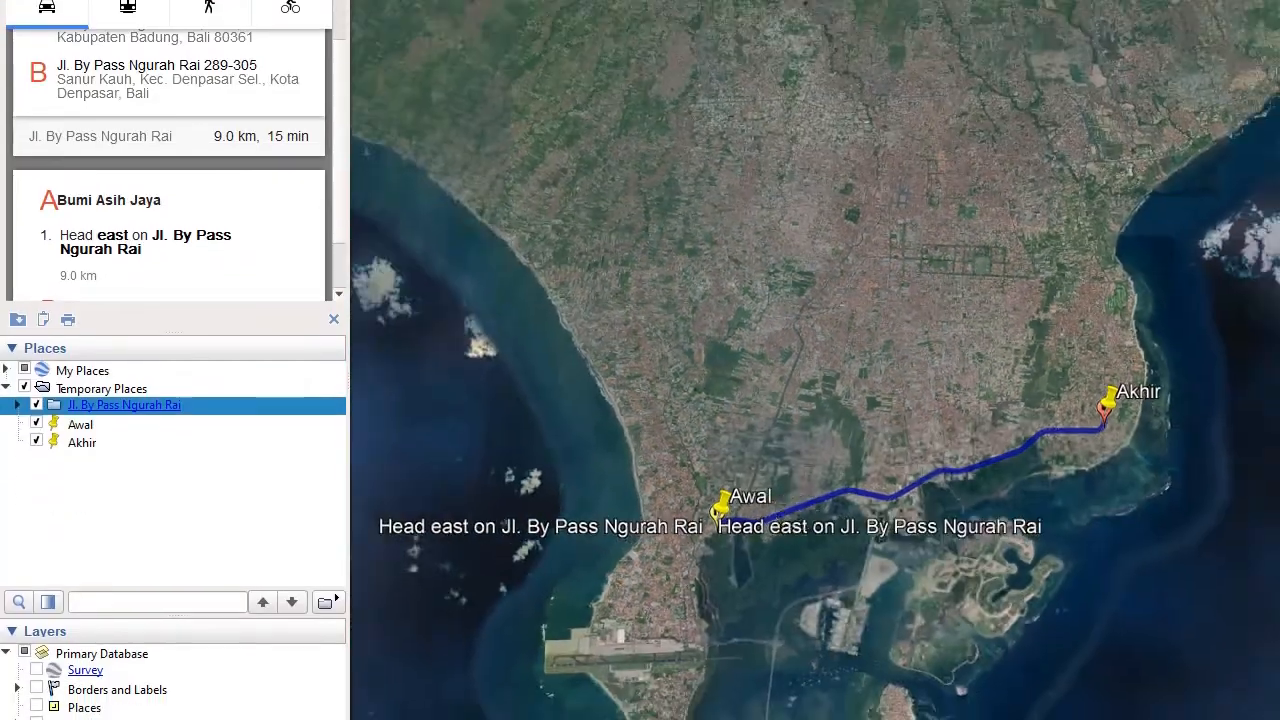
pyautogui.scroll(-5, 810, 535)
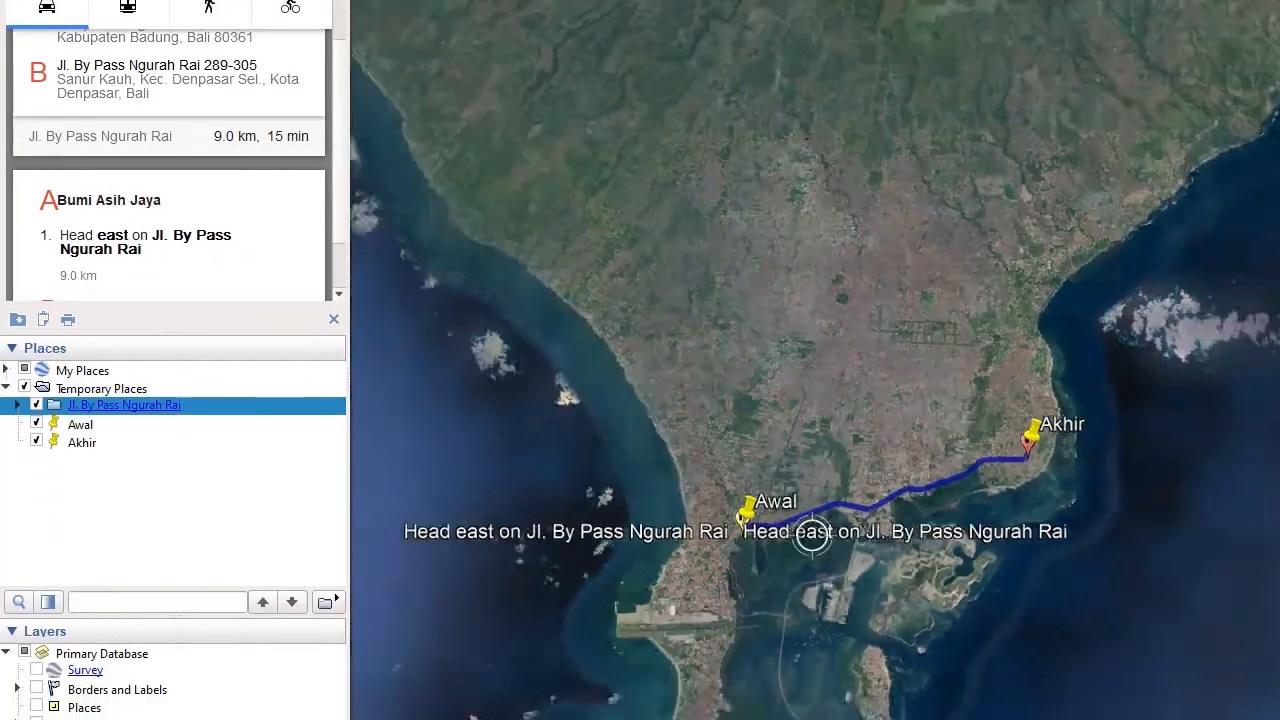
pyautogui.scroll(-5, 811, 535)
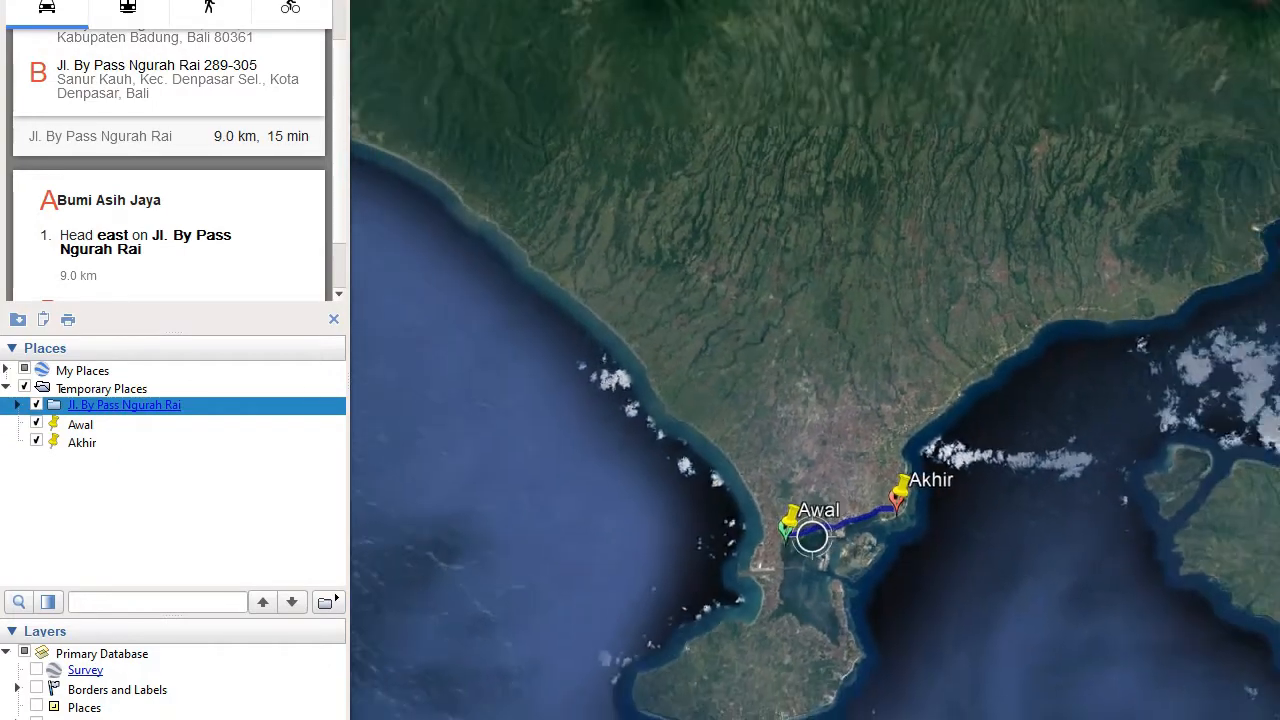
pyautogui.scroll(-4, 811, 538)
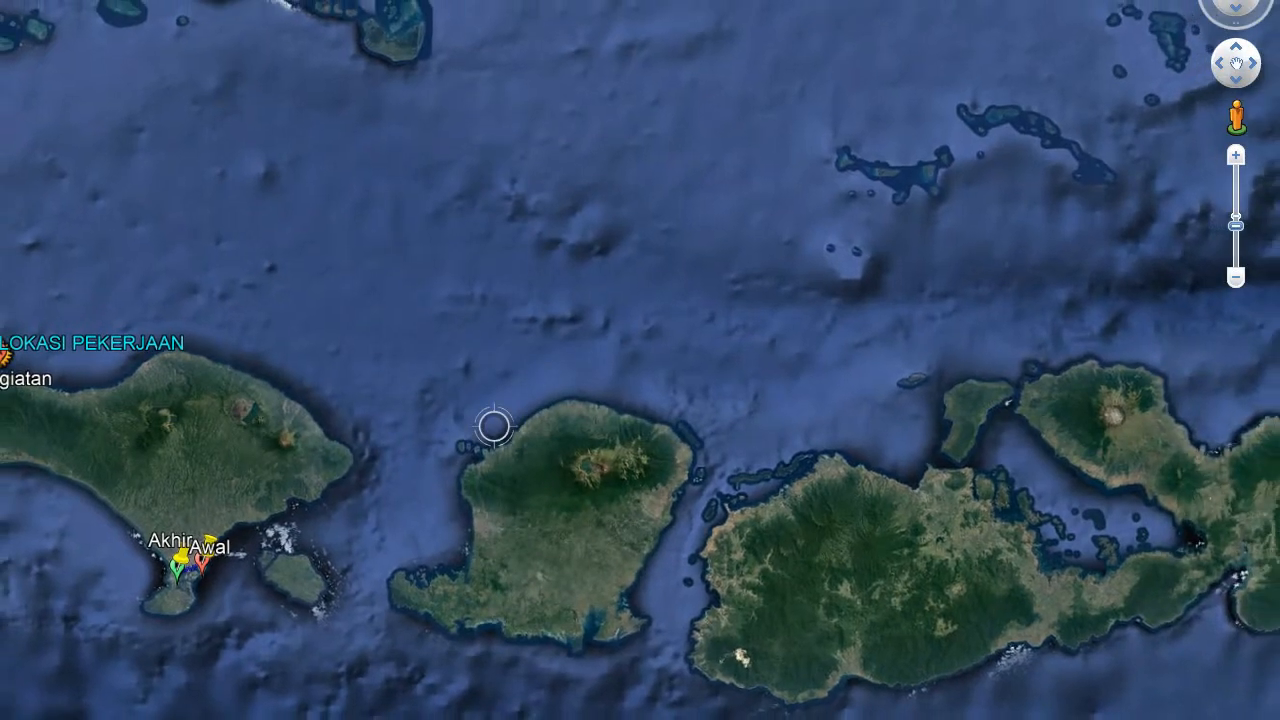
pyautogui.scroll(-3, 494, 426)
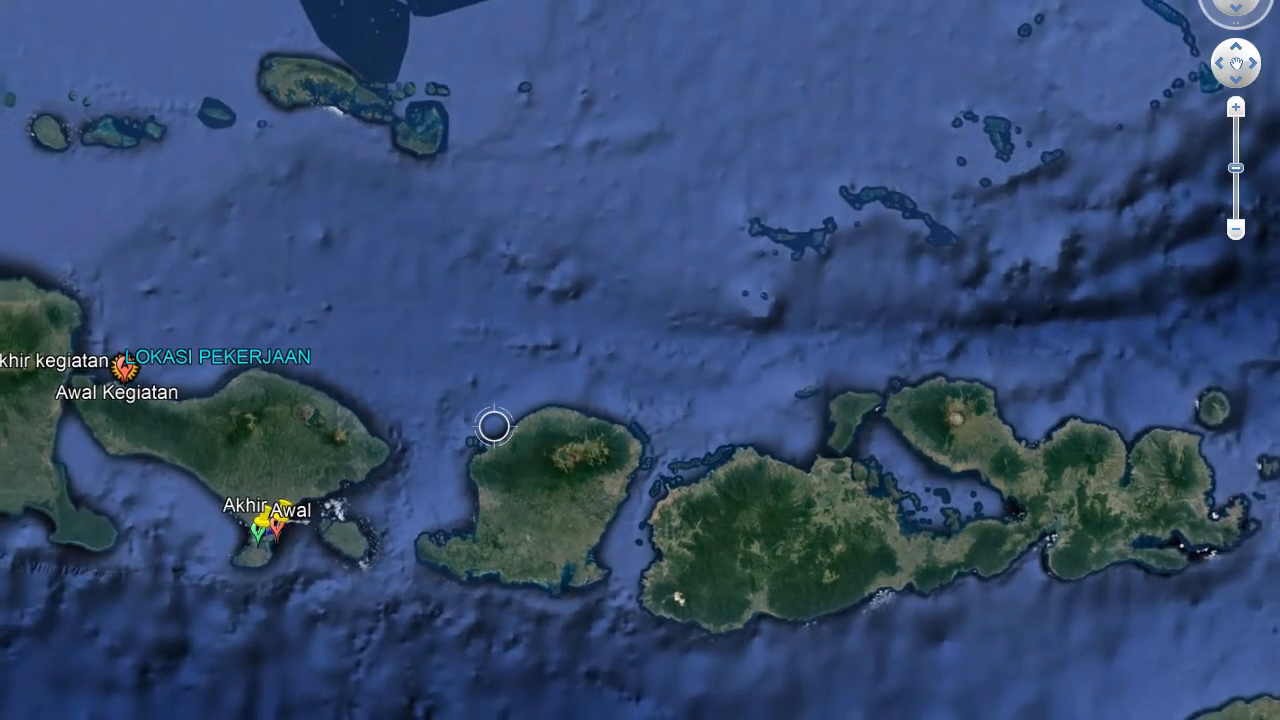